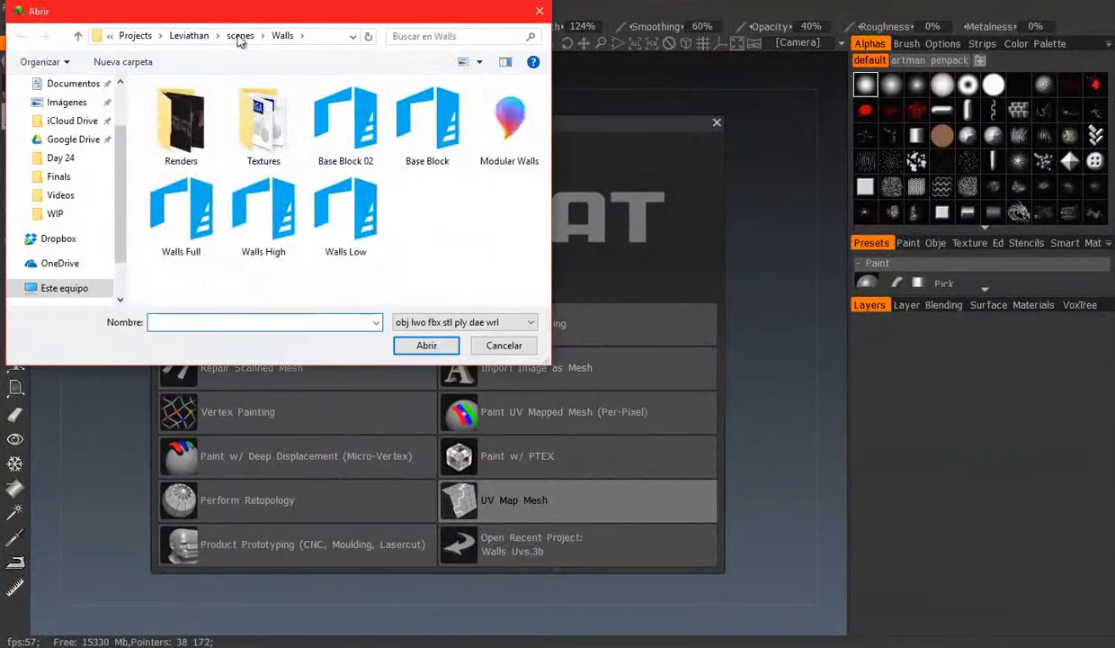
# Open the wall mesh from the project's scenes folder for UV mapping.
pyautogui.click(241, 35)
pyautogui.doubleClick(189, 158)
pyautogui.press('Return')
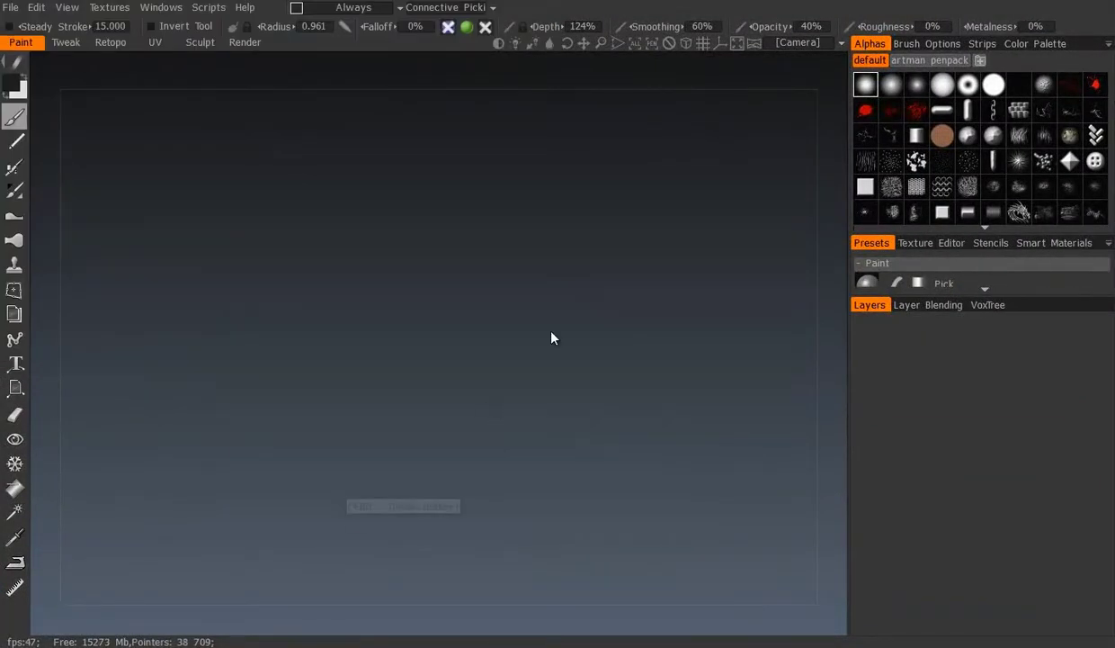
pyautogui.keyDown('alt'); pyautogui.moveTo(553, 390); pyautogui.dragTo(805, 413); pyautogui.keyUp('alt')
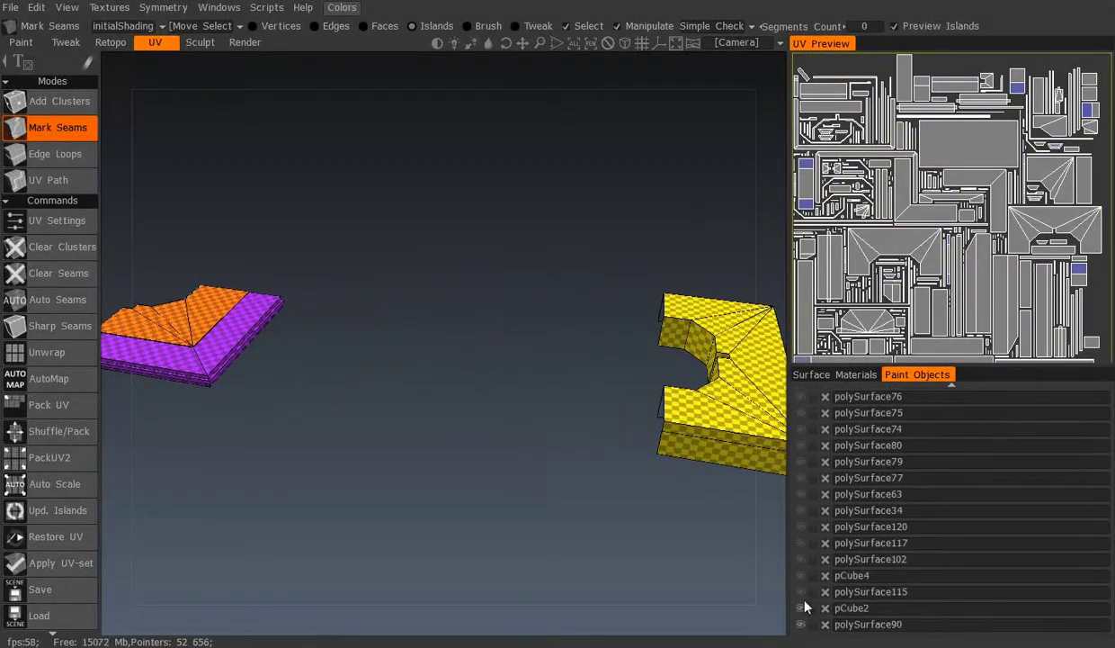
# Show pCube2 and examine its shape and UV islands from several sides.
pyautogui.click(800, 608)
pyautogui.keyDown('alt'); pyautogui.moveTo(411, 374); pyautogui.dragTo(729, 574); pyautogui.keyUp('alt')
pyautogui.keyDown('alt'); pyautogui.moveTo(354, 372); pyautogui.dragTo(378, 429); pyautogui.keyUp('alt')
pyautogui.keyDown('alt'); pyautogui.moveTo(622, 321); pyautogui.dragTo(376, 365); pyautogui.keyUp('alt')
pyautogui.keyDown('alt'); pyautogui.moveTo(320, 107); pyautogui.dragTo(811, 592); pyautogui.keyUp('alt')
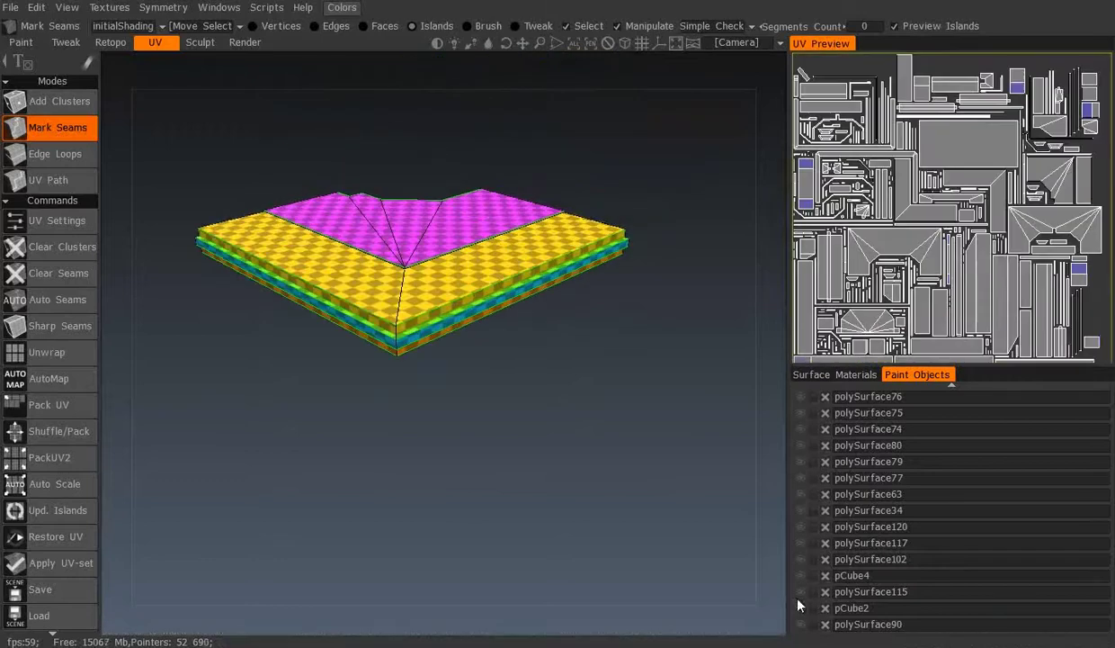
# Isolate pCube4 after checking polySurface115, and mark seams on the short vertical corner edges of the plate.
pyautogui.click(804, 591)
pyautogui.keyDown('alt'); pyautogui.moveTo(484, 321); pyautogui.dragTo(191, 414); pyautogui.keyUp('alt')
pyautogui.keyDown('alt'); pyautogui.moveTo(439, 348); pyautogui.dragTo(511, 264); pyautogui.keyUp('alt')
pyautogui.keyDown('alt'); pyautogui.moveTo(582, 256); pyautogui.dragTo(304, 253); pyautogui.keyUp('alt')
pyautogui.keyDown('alt'); pyautogui.moveTo(544, 272); pyautogui.dragTo(203, 420); pyautogui.keyUp('alt')
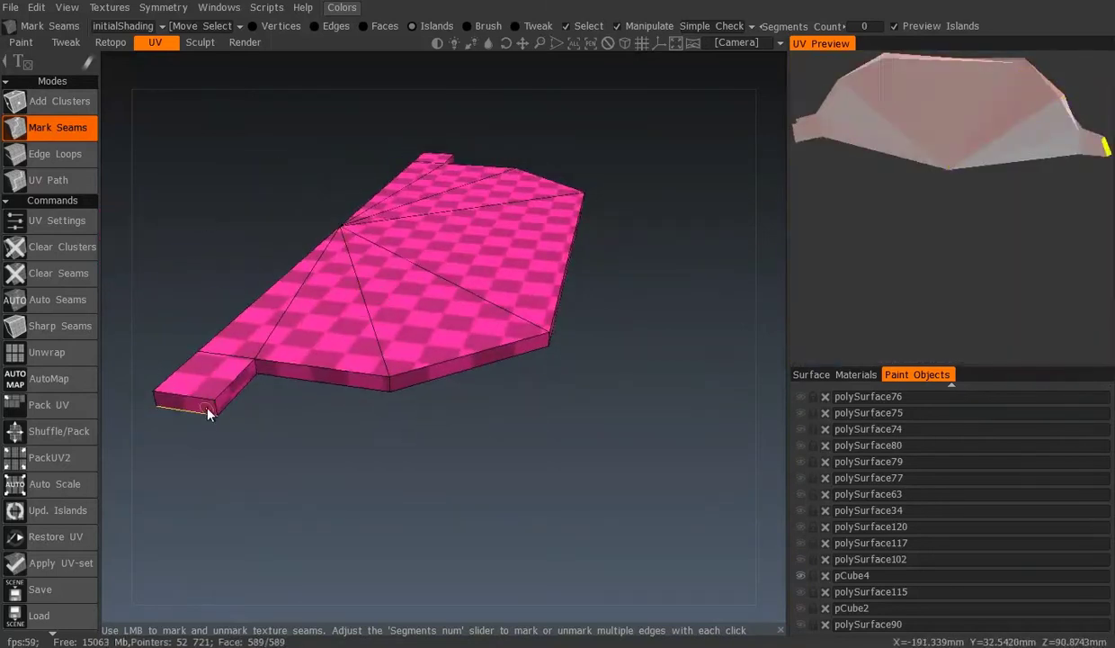
pyautogui.keyDown('alt'); pyautogui.moveTo(294, 378); pyautogui.dragTo(482, 303); pyautogui.keyUp('alt')
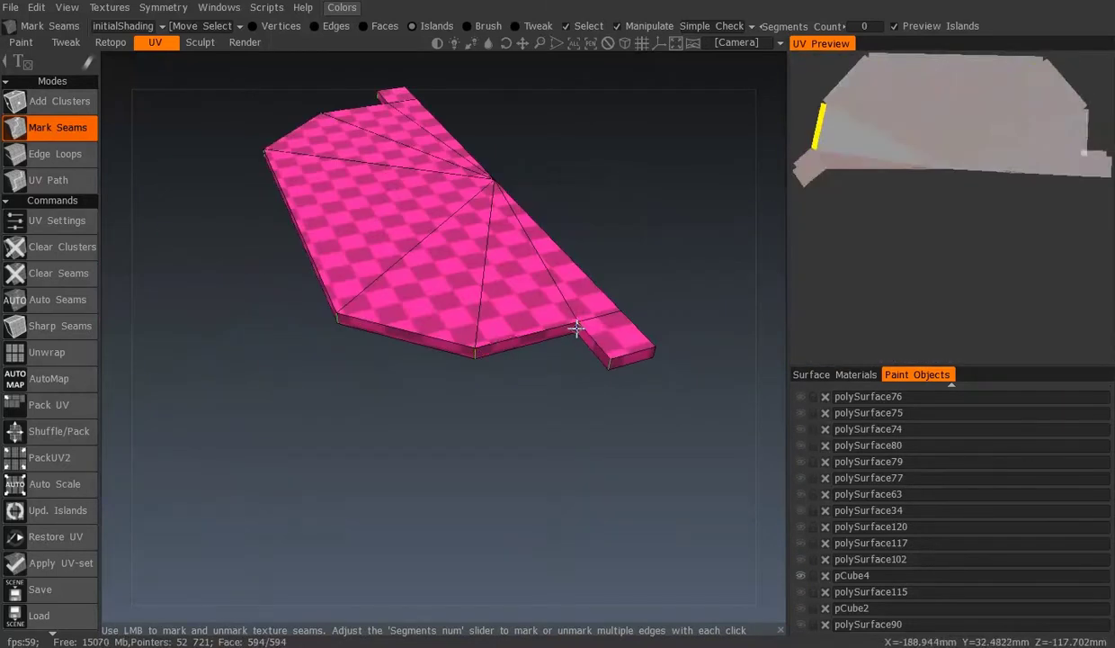
# Show polySurface115, pCube2 and polySurface102 again to compare the wall pieces.
pyautogui.click(801, 591)
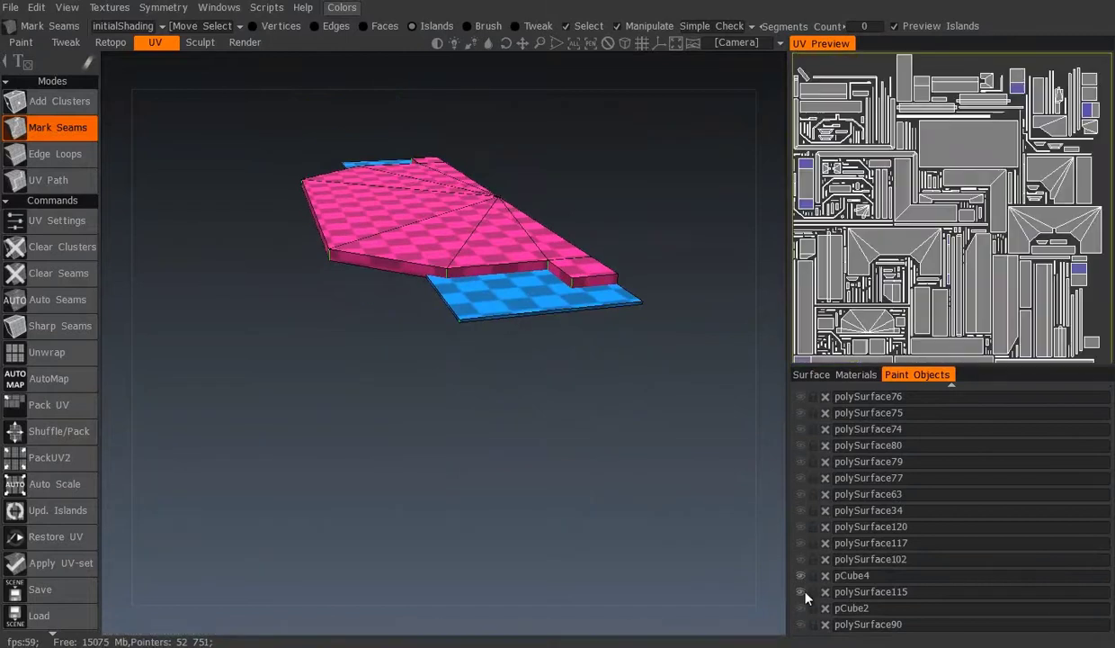
pyautogui.click(801, 608)
pyautogui.keyDown('alt'); pyautogui.moveTo(563, 154); pyautogui.dragTo(568, 211); pyautogui.keyUp('alt')
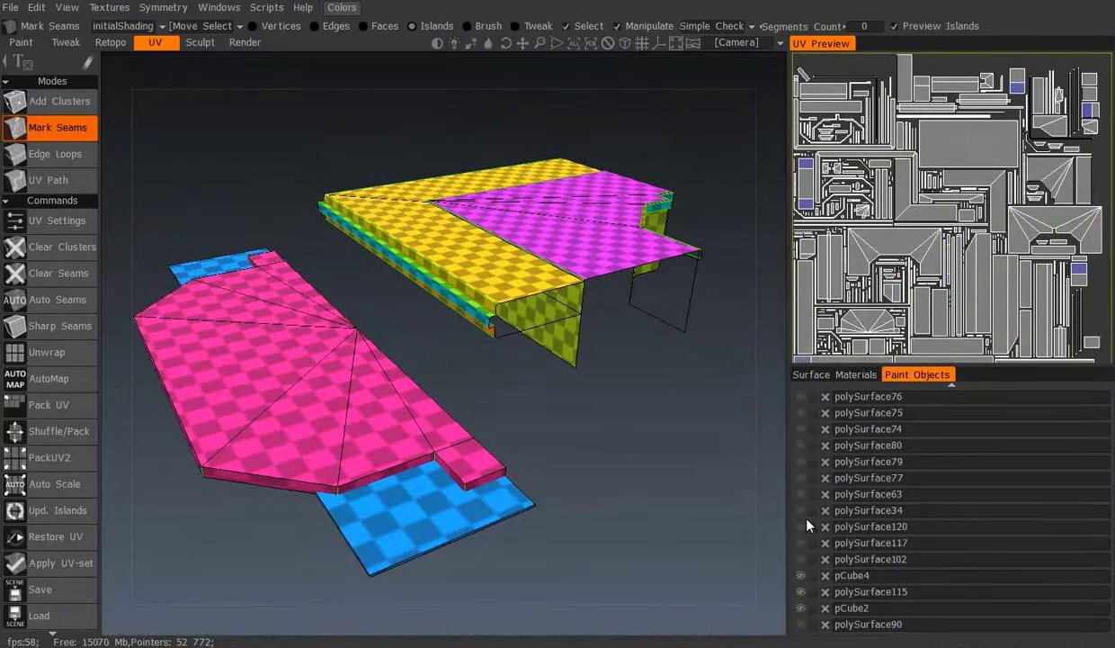
pyautogui.click(801, 559)
pyautogui.keyDown('alt'); pyautogui.moveTo(501, 411); pyautogui.dragTo(530, 398); pyautogui.keyUp('alt')
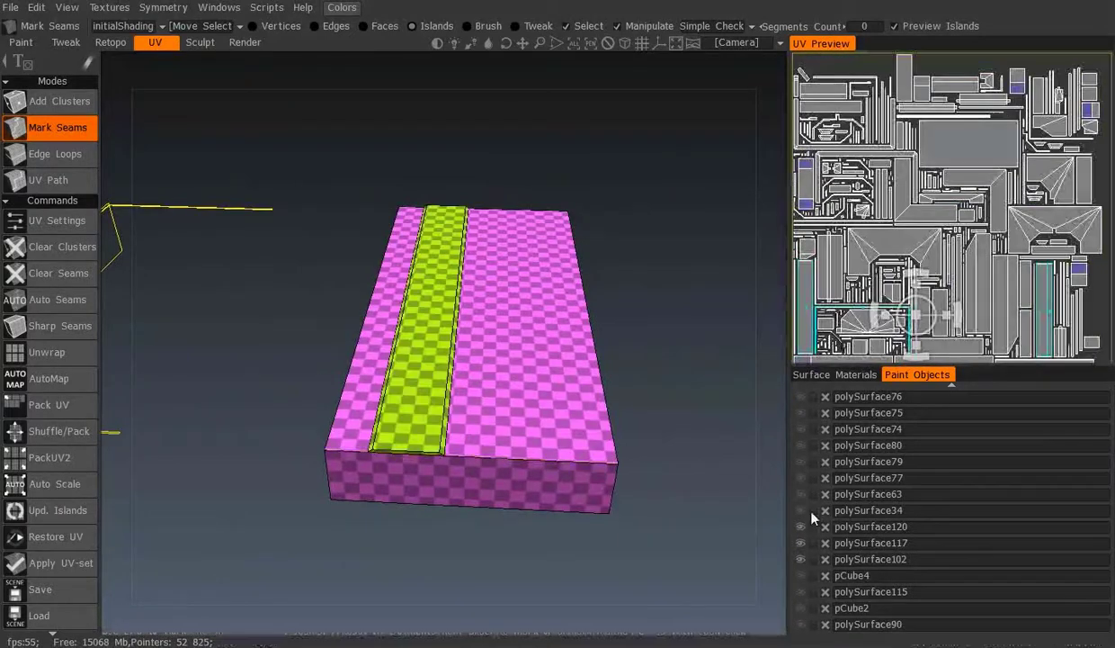
# Isolate polySurface120 and polySurface34 in turn and examine their geometry and islands.
pyautogui.click(800, 527)
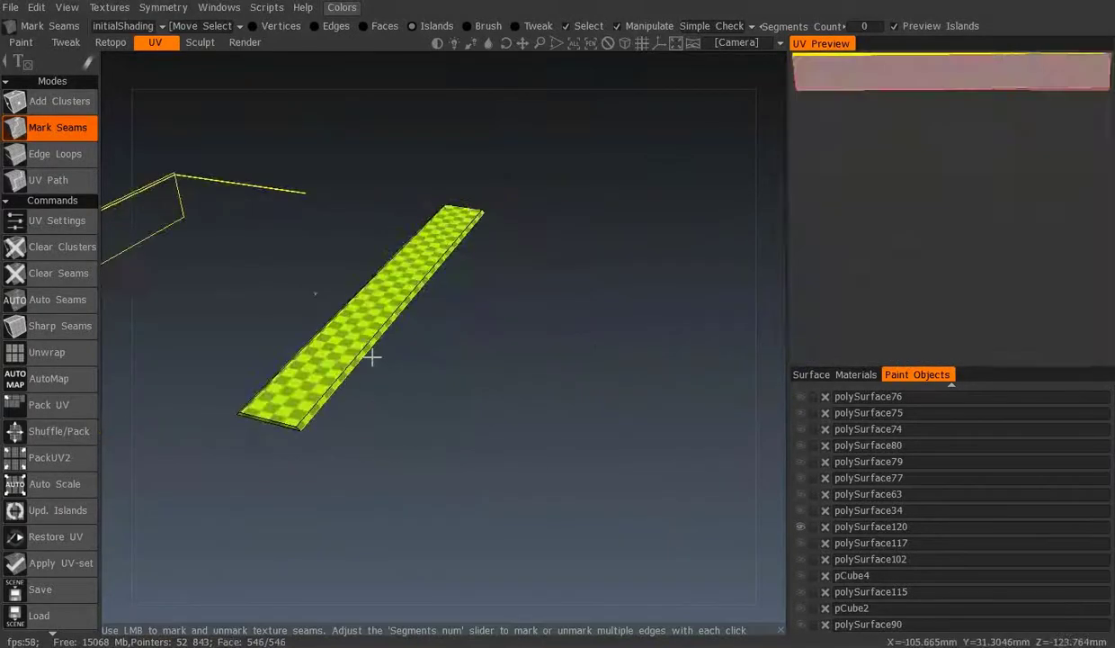
pyautogui.keyDown('alt'); pyautogui.moveTo(477, 339); pyautogui.dragTo(326, 269); pyautogui.keyUp('alt')
pyautogui.click(801, 510)
pyautogui.keyDown('alt'); pyautogui.moveTo(727, 386); pyautogui.dragTo(531, 413); pyautogui.keyUp('alt')
pyautogui.scroll(3, 563, 324)
pyautogui.keyDown('alt'); pyautogui.moveTo(563, 324); pyautogui.dragTo(399, 256); pyautogui.keyUp('alt')
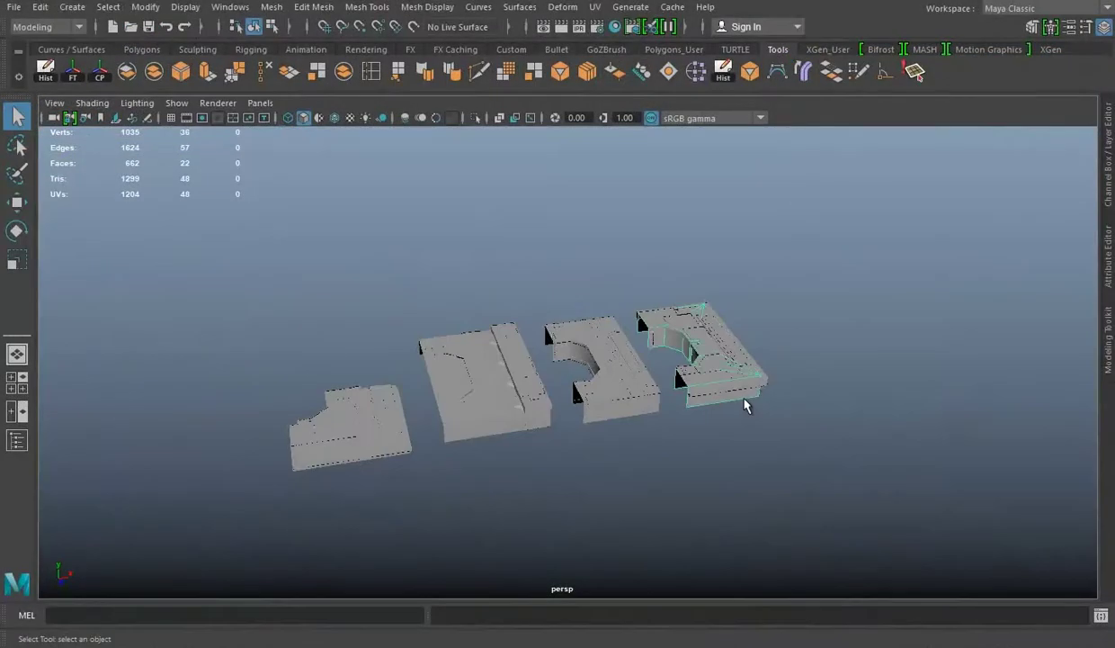
# Switch to Maya, isolate the base block of the end wall and select the stray vertex along its long upper edge.
pyautogui.click(746, 407)
pyautogui.press('f')
pyautogui.click(476, 118)
pyautogui.press('F9')
pyautogui.keyDown('alt'); pyautogui.moveTo(753, 300); pyautogui.dragTo(652, 387); pyautogui.keyUp('alt')
pyautogui.click(640, 381)
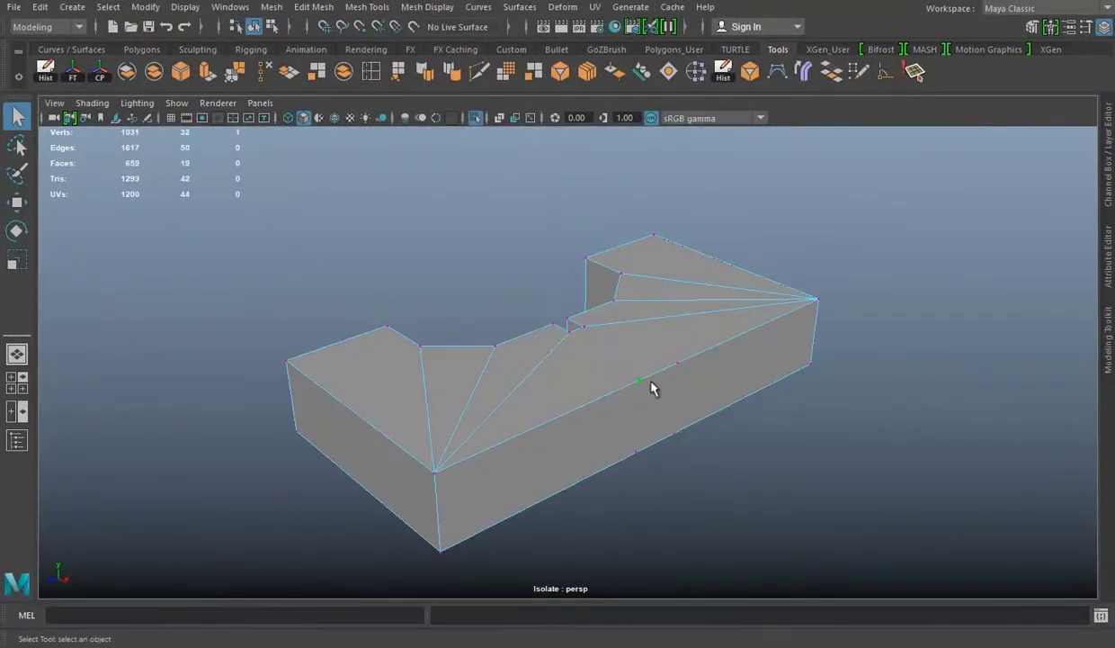
# Leave isolation, select all the wall pieces and freeze their transformations.
pyautogui.press('F8')
pyautogui.hotkey('ctrl', '1')
pyautogui.scroll(-5, 580, 369)
pyautogui.moveTo(261, 211); pyautogui.dragTo(720, 450)
pyautogui.click(271, 6)
pyautogui.click(73, 70)
# Isolate the base block of another wall and clean the surplus vertices off its edges.
pyautogui.click(418, 327)
pyautogui.press('f')
pyautogui.hotkey('ctrl', '1')
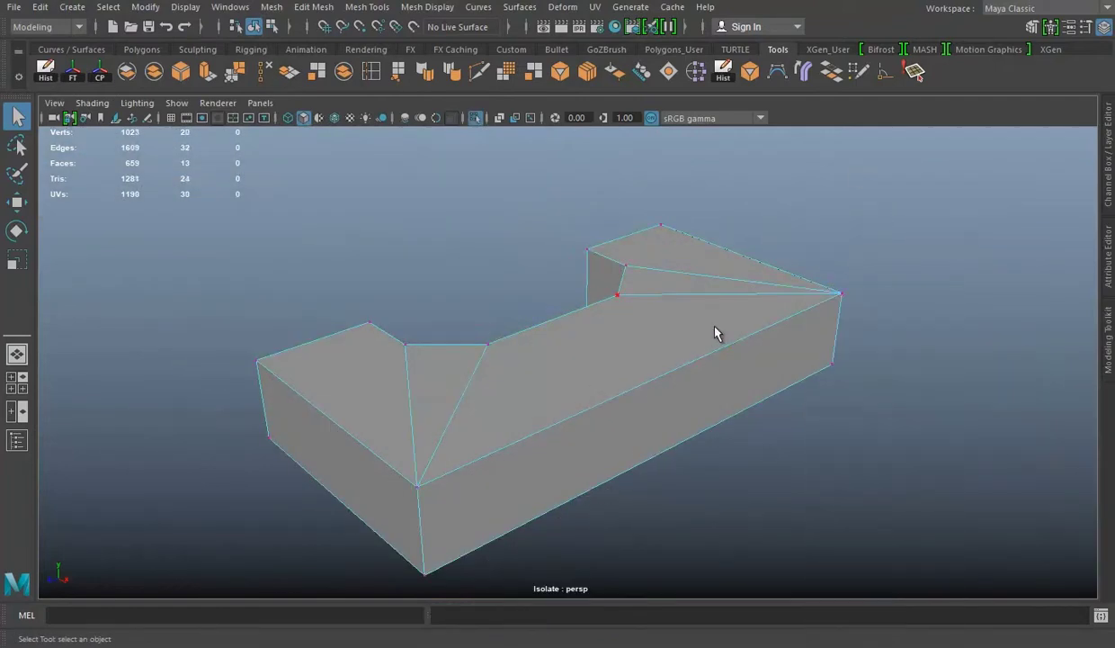
pyautogui.hotkey('ctrl', '1')
# Isolate the remaining wall blocks in turn and check their vertices.
pyautogui.moveTo(490, 219); pyautogui.dragTo(654, 138, button='right')
pyautogui.click(422, 263)
pyautogui.hotkey('ctrl', '1')
pyautogui.moveTo(616, 217); pyautogui.dragTo(779, 126, button='right')
pyautogui.hotkey('ctrl', '1')
pyautogui.scroll(-3, 287, 345)
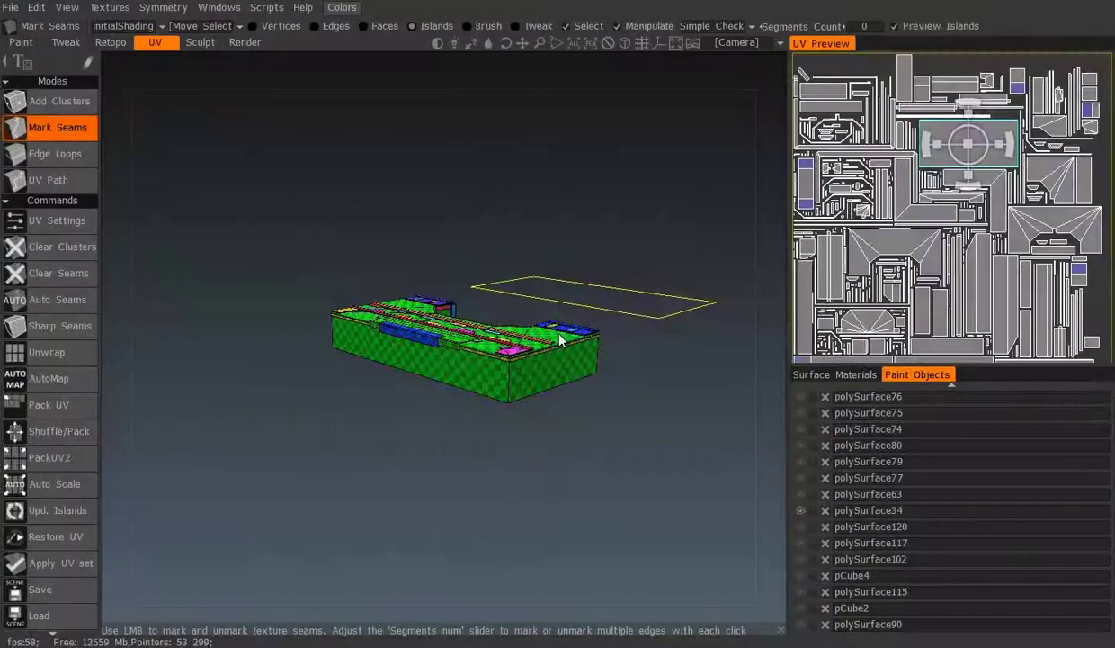
# Export all the cleaned wall pieces from Maya.
pyautogui.moveTo(559, 340); pyautogui.dragTo(460, 441)
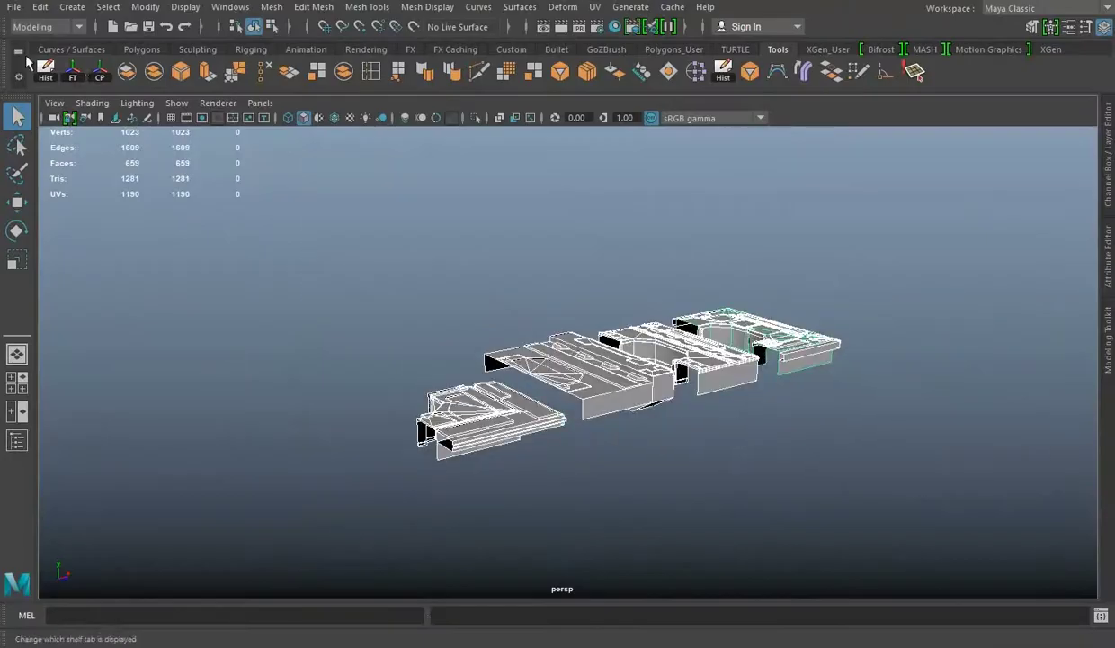
pyautogui.click(15, 7)
pyautogui.click(59, 209)
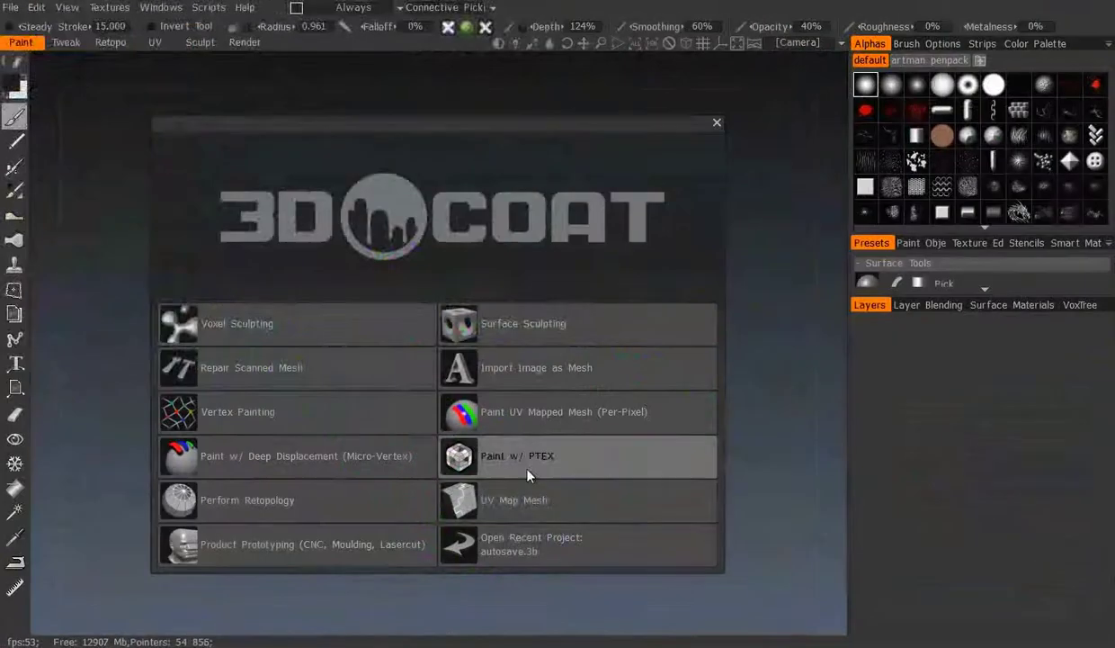
# Switch to 3D-Coat and load the exported wall mesh again for UV mapping.
pyautogui.click(514, 500)
pyautogui.click(405, 345)
pyautogui.press('Return')
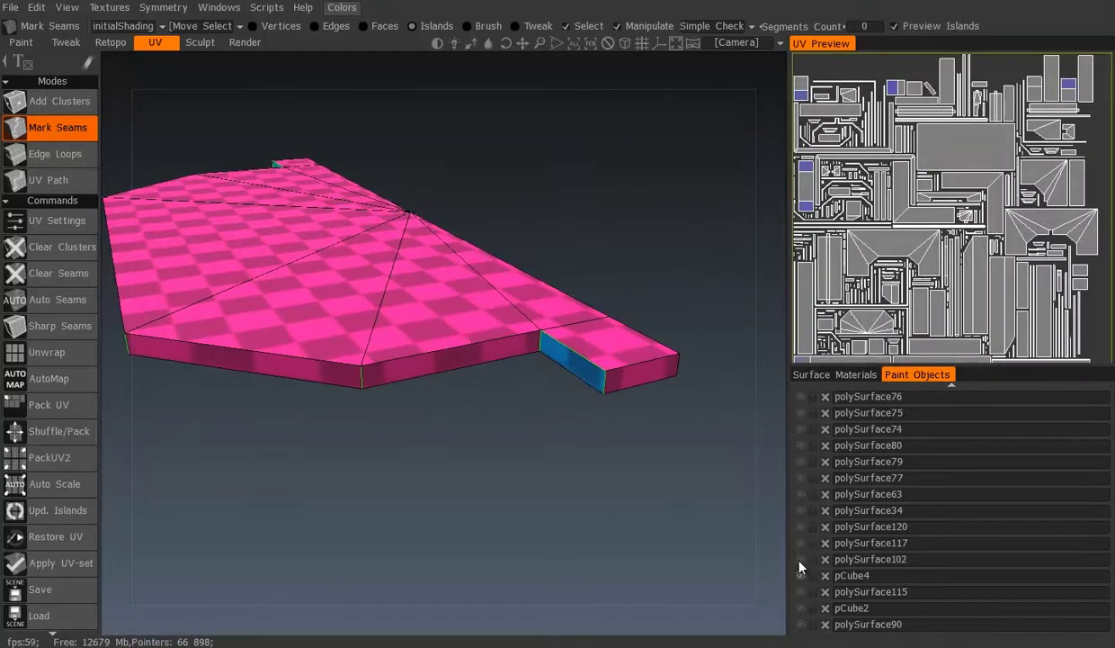
# Show polySurface102, and continue on polySurface34 by marking seams on its raised end panel and small plates.
pyautogui.click(800, 559)
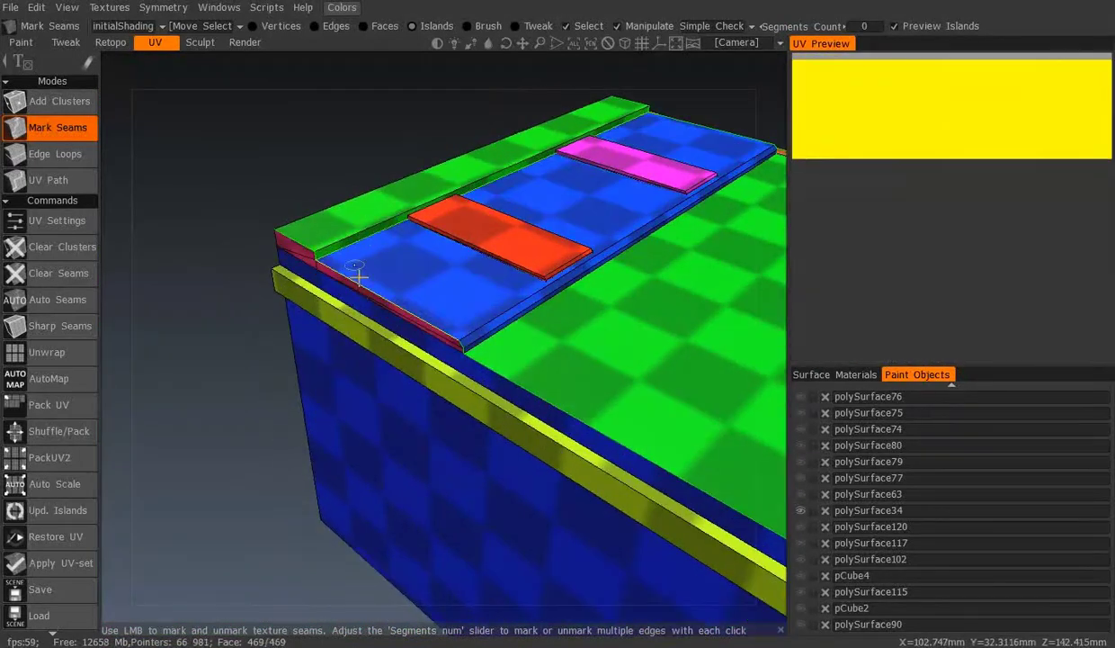
pyautogui.moveTo(357, 277); pyautogui.dragTo(475, 332, button='middle')
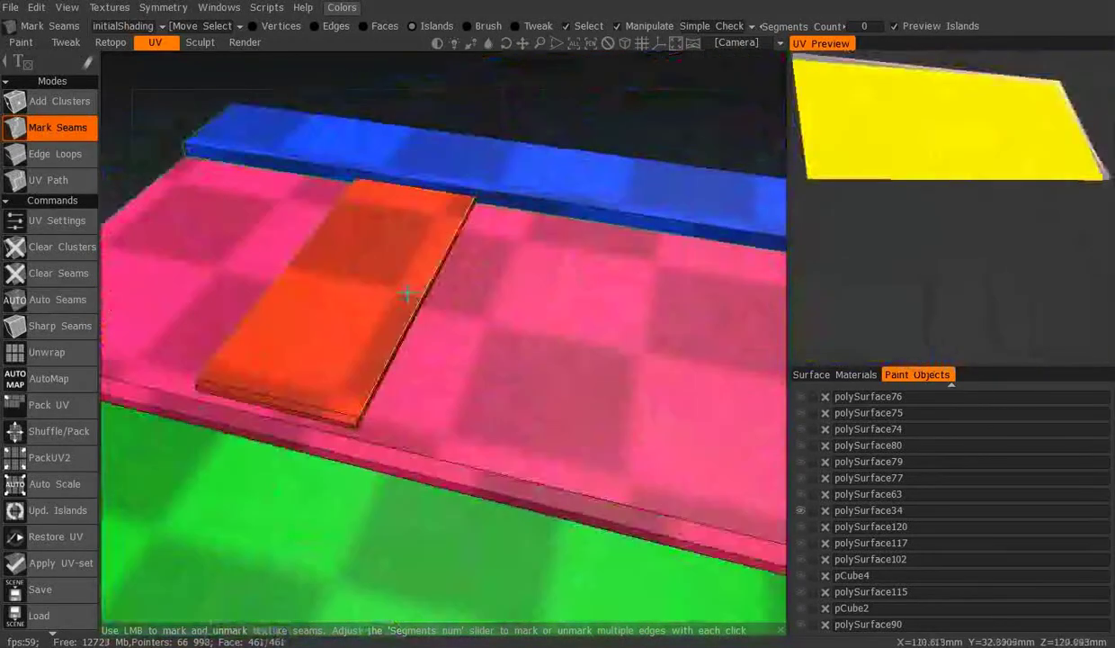
pyautogui.moveTo(407, 294); pyautogui.dragTo(369, 318, button='middle')
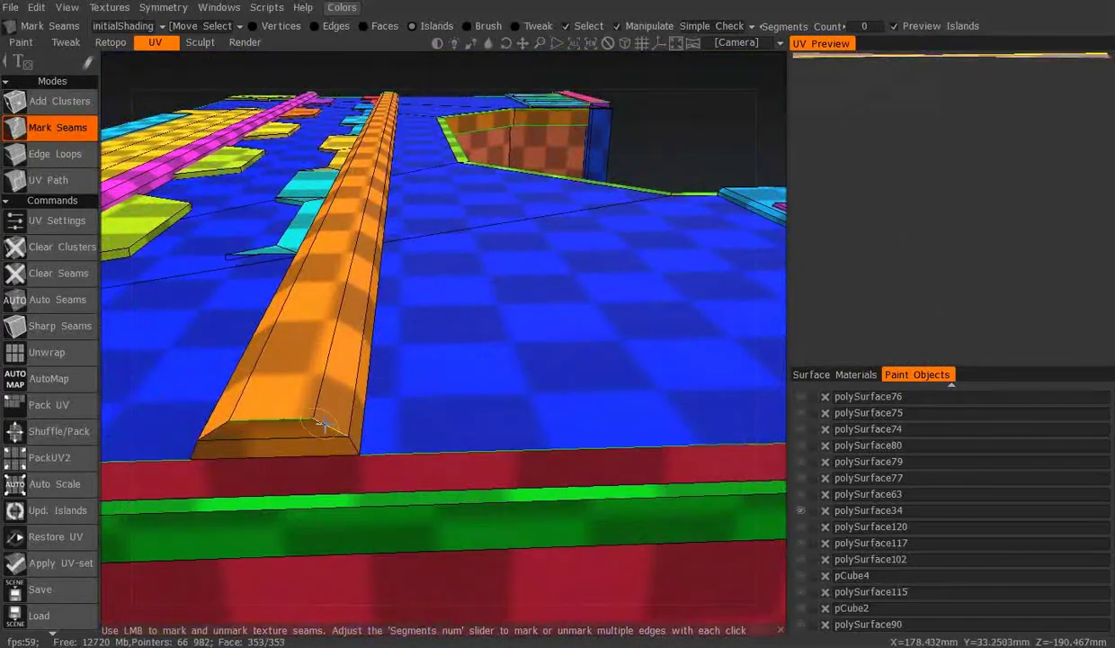
# Mark seams around the end cap of the long beam and at the T-shaped corner plate of polySurface34.
pyautogui.click(322, 424)
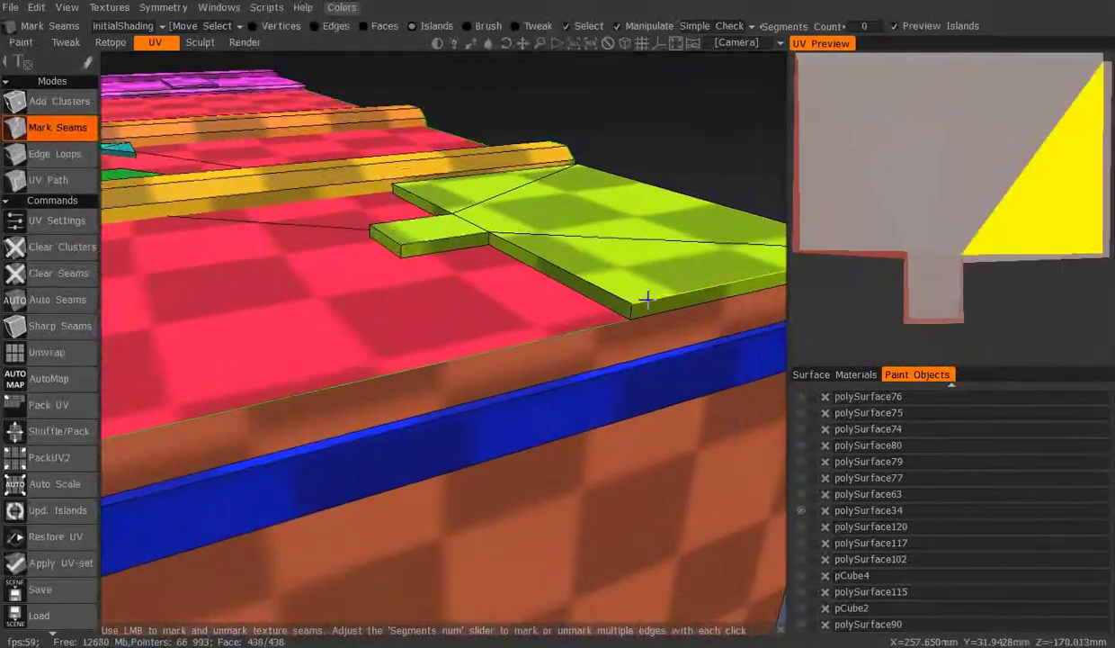
pyautogui.click(644, 304)
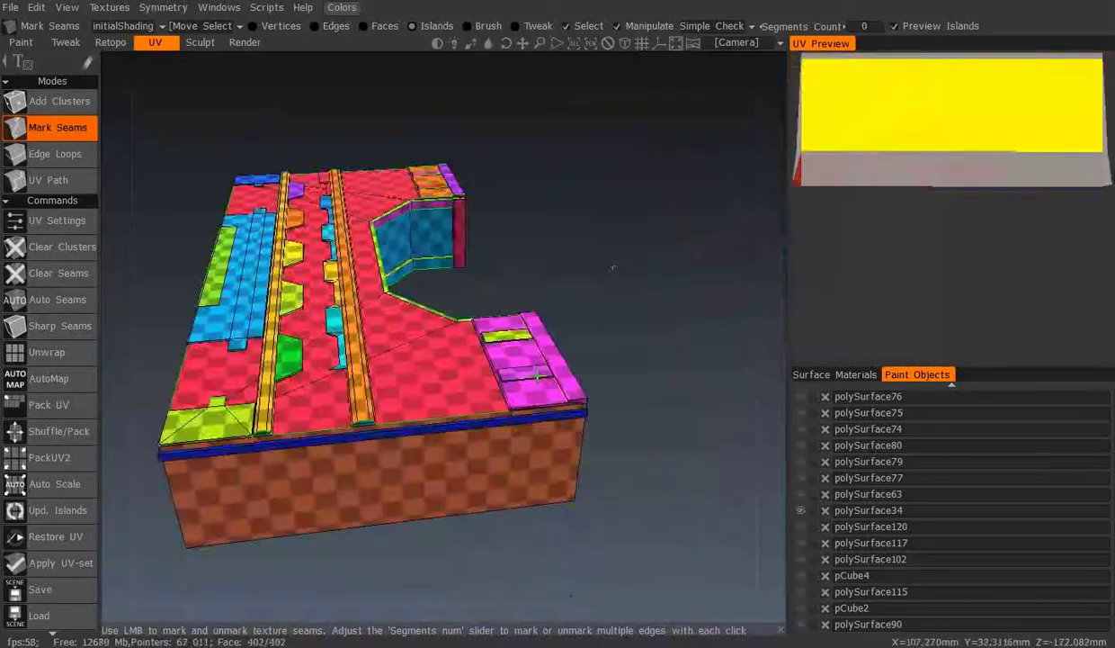
# Mark seams along the edges of the raised panel and its small plate at the wall's opening side.
pyautogui.scroll(5, 537, 376)
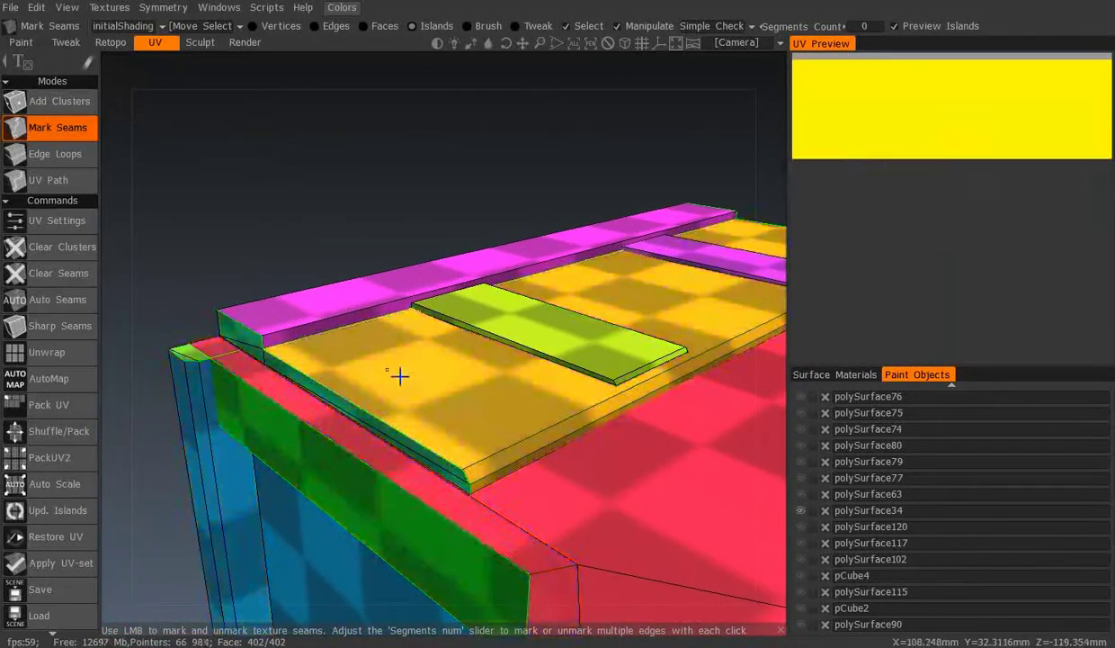
pyautogui.scroll(3, 439, 382)
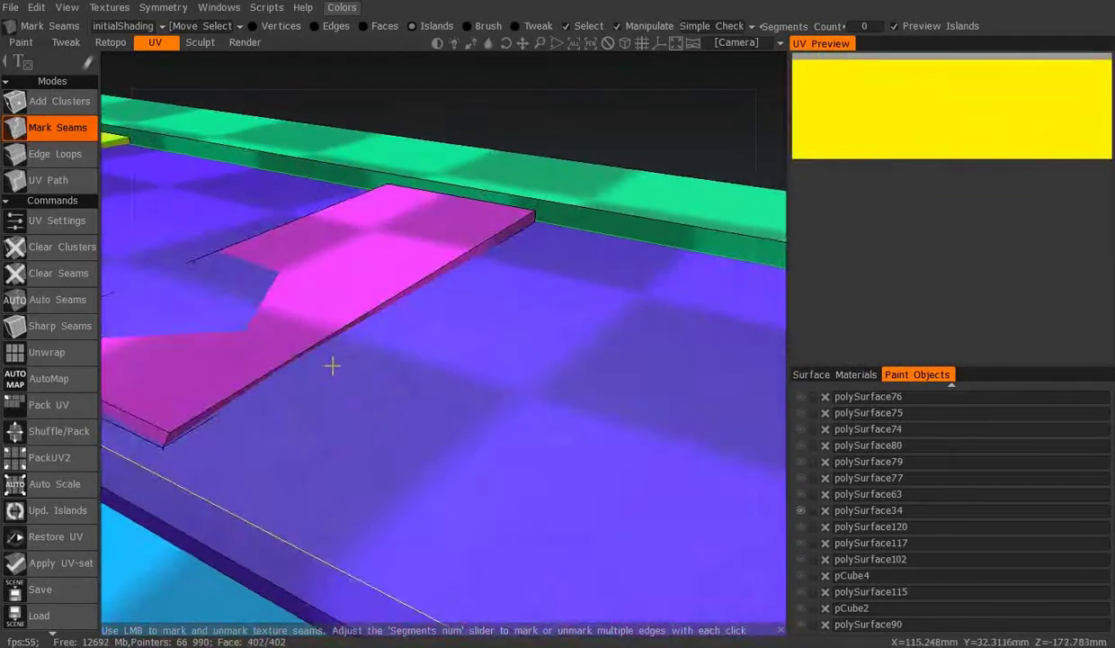
pyautogui.click(293, 409)
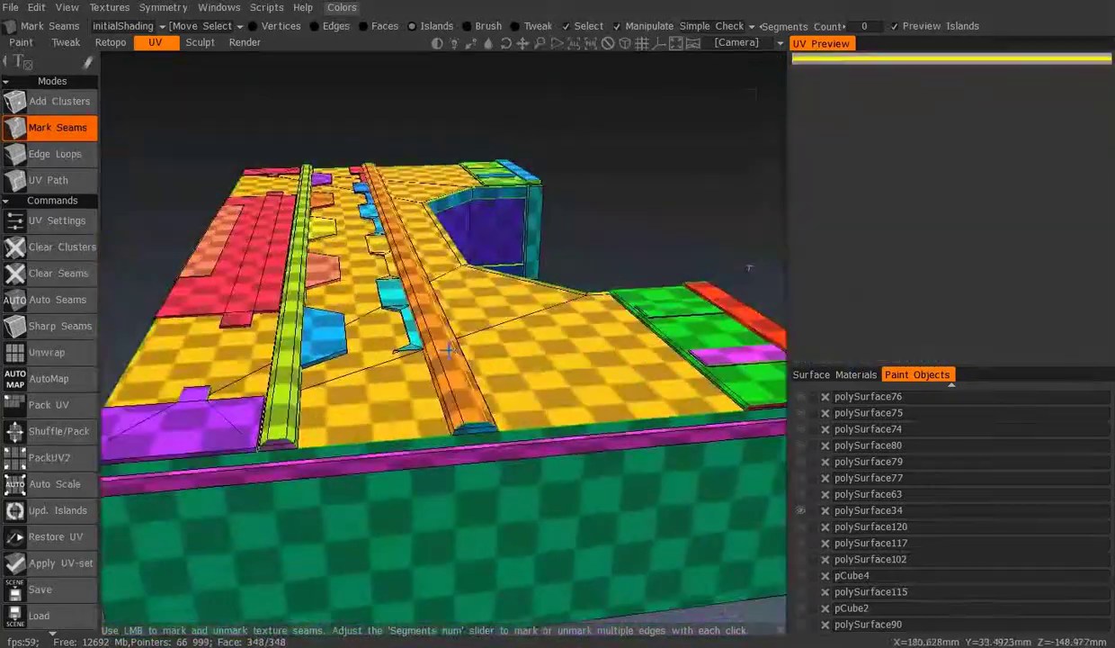
# Mark seams on the narrow angled brackets beside the long beam of polySurface34.
pyautogui.moveTo(447, 350); pyautogui.dragTo(449, 295)
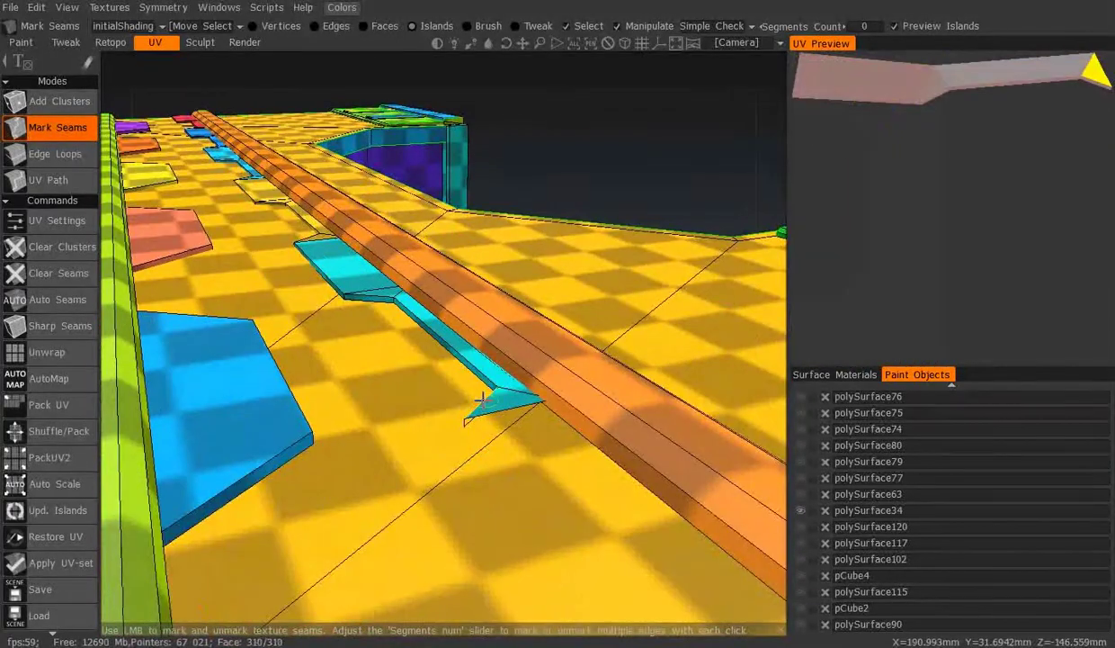
pyautogui.moveTo(279, 460); pyautogui.dragTo(603, 369)
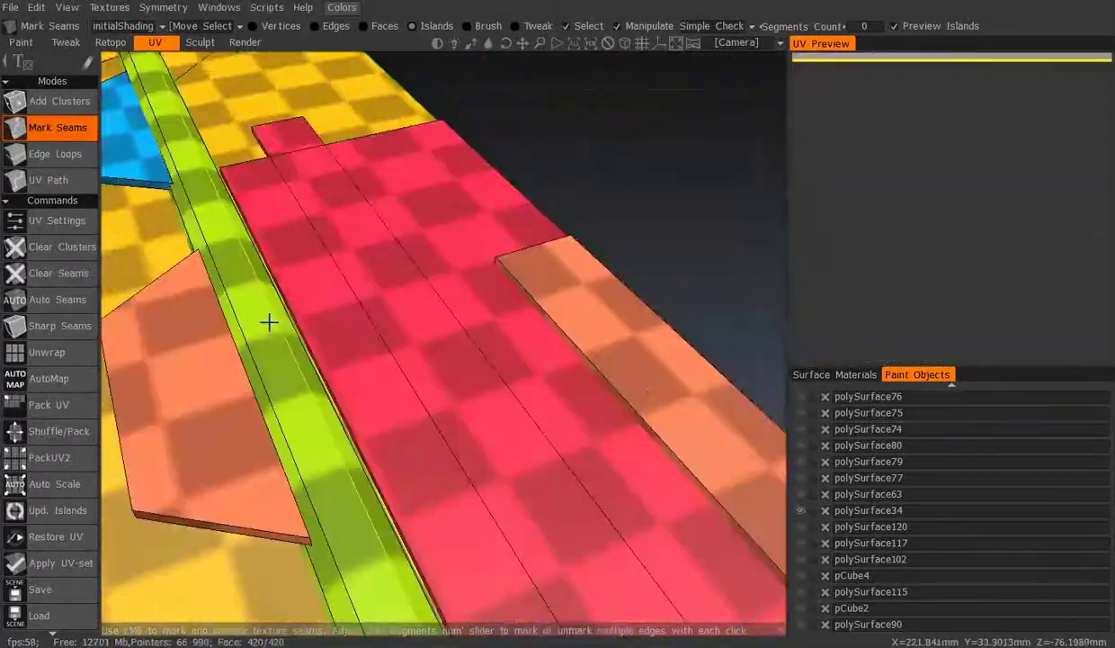
pyautogui.keyDown('alt'); pyautogui.moveTo(269, 322); pyautogui.dragTo(506, 281); pyautogui.keyUp('alt')
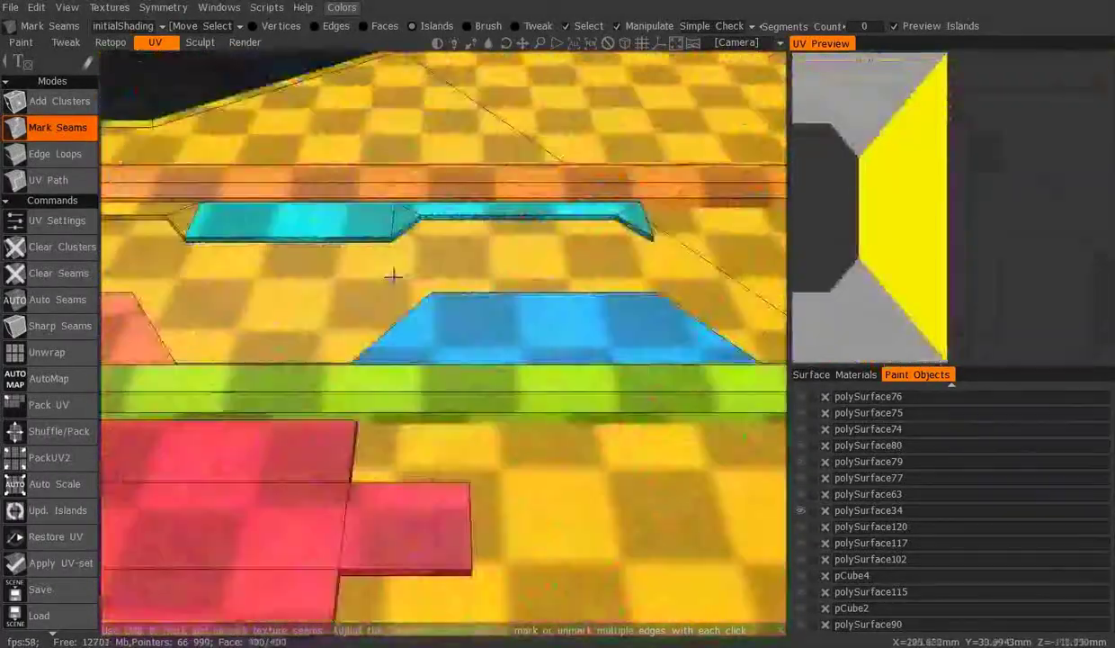
pyautogui.scroll(-3, 503, 202)
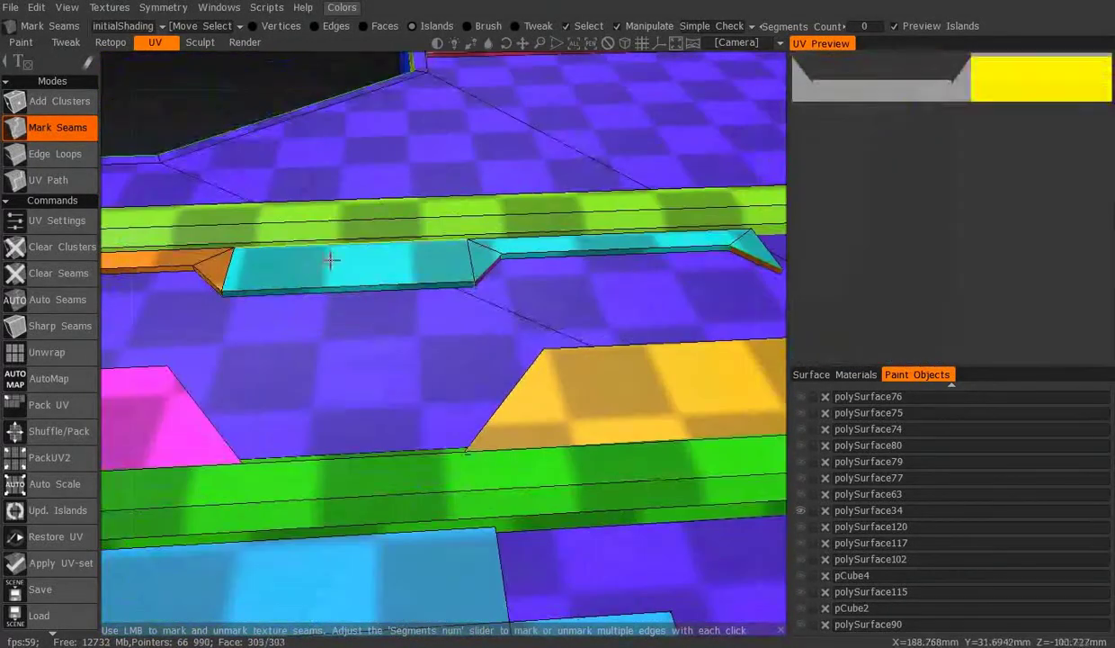
pyautogui.keyDown('alt'); pyautogui.moveTo(472, 309); pyautogui.dragTo(448, 369); pyautogui.keyUp('alt')
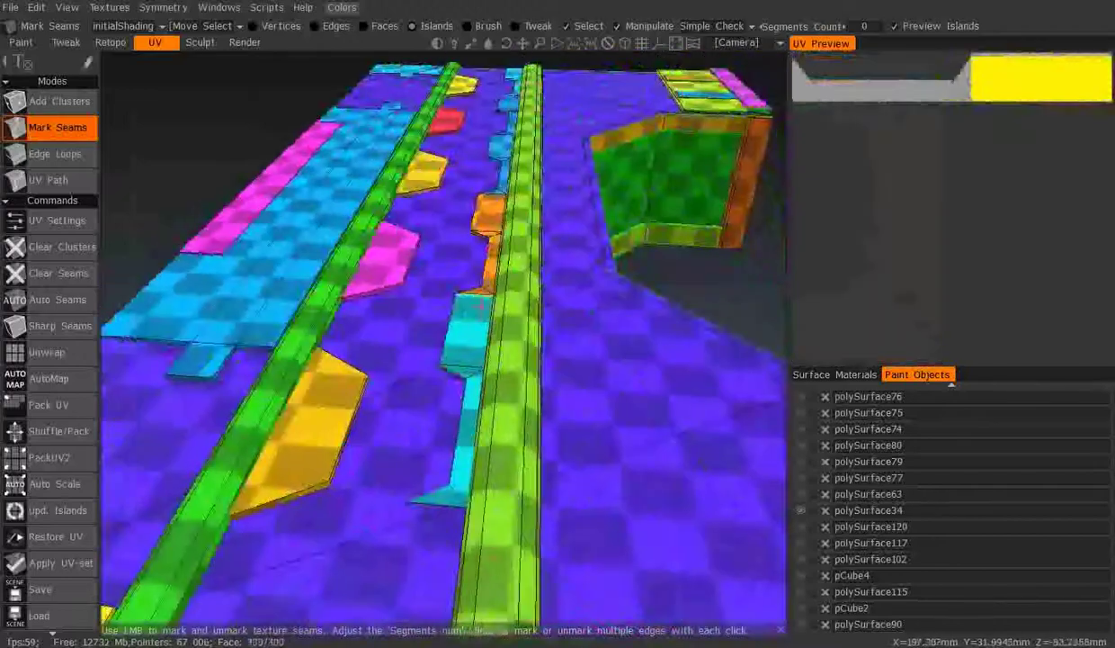
# Mark seams on the side edges at one end of the large panel that wraps over the wall's outer edge.
pyautogui.scroll(-5, 523, 311)
pyautogui.scroll(5, 488, 324)
pyautogui.keyDown('alt'); pyautogui.moveTo(488, 324); pyautogui.dragTo(471, 326); pyautogui.keyUp('alt')
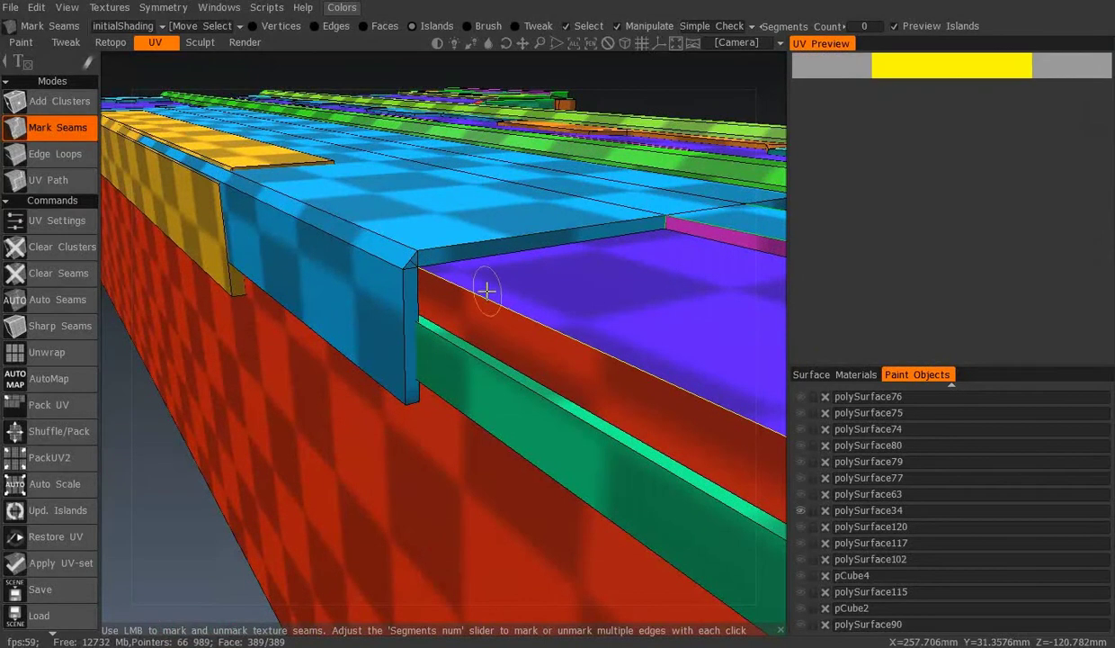
pyautogui.keyDown('alt'); pyautogui.moveTo(487, 289); pyautogui.dragTo(404, 234); pyautogui.keyUp('alt')
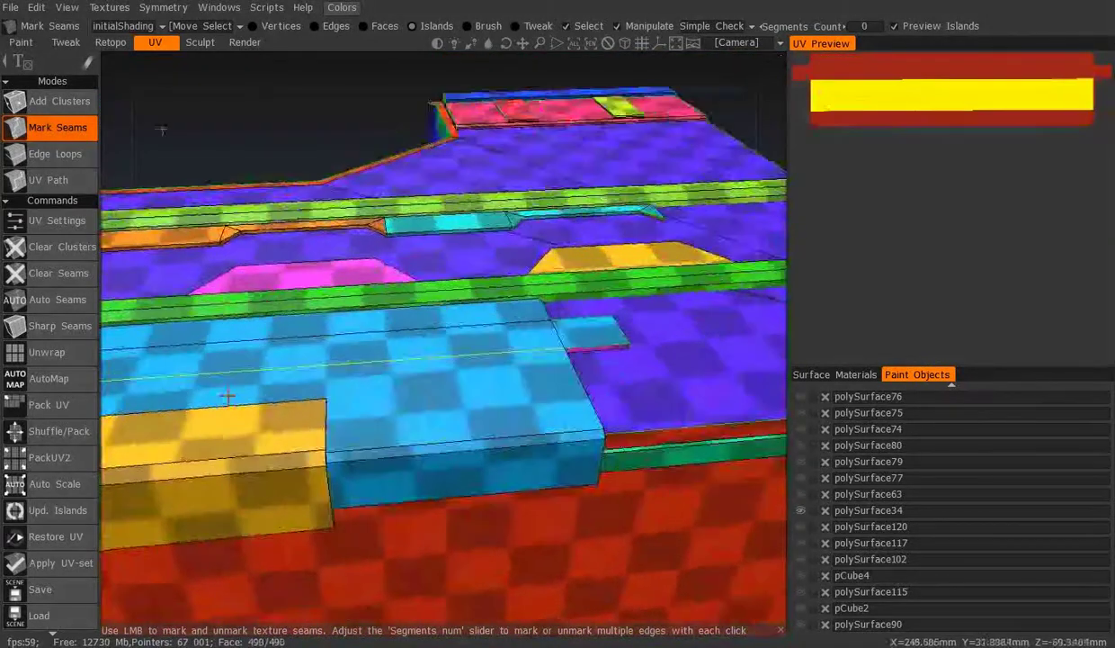
pyautogui.scroll(5, 760, 304)
pyautogui.scroll(-5, 500, 334)
pyautogui.scroll(6, 610, 324)
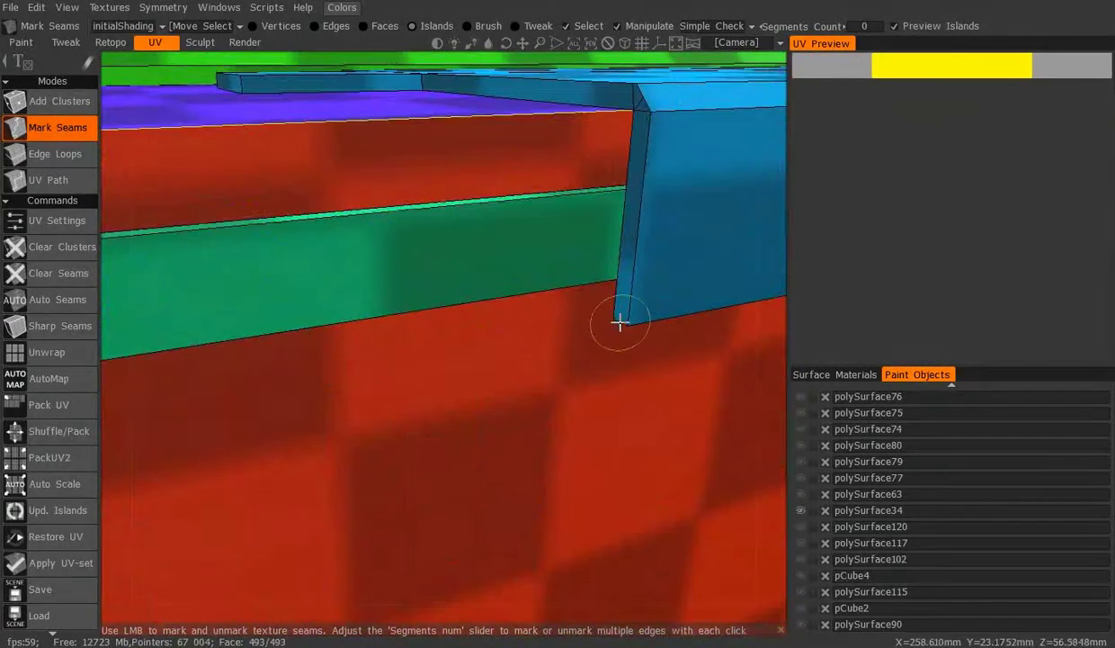
# Mark seams around the protruding tab at the end of polySurface34's large wrap-over panel.
pyautogui.keyDown('alt'); pyautogui.moveTo(534, 236); pyautogui.dragTo(407, 324); pyautogui.keyUp('alt')
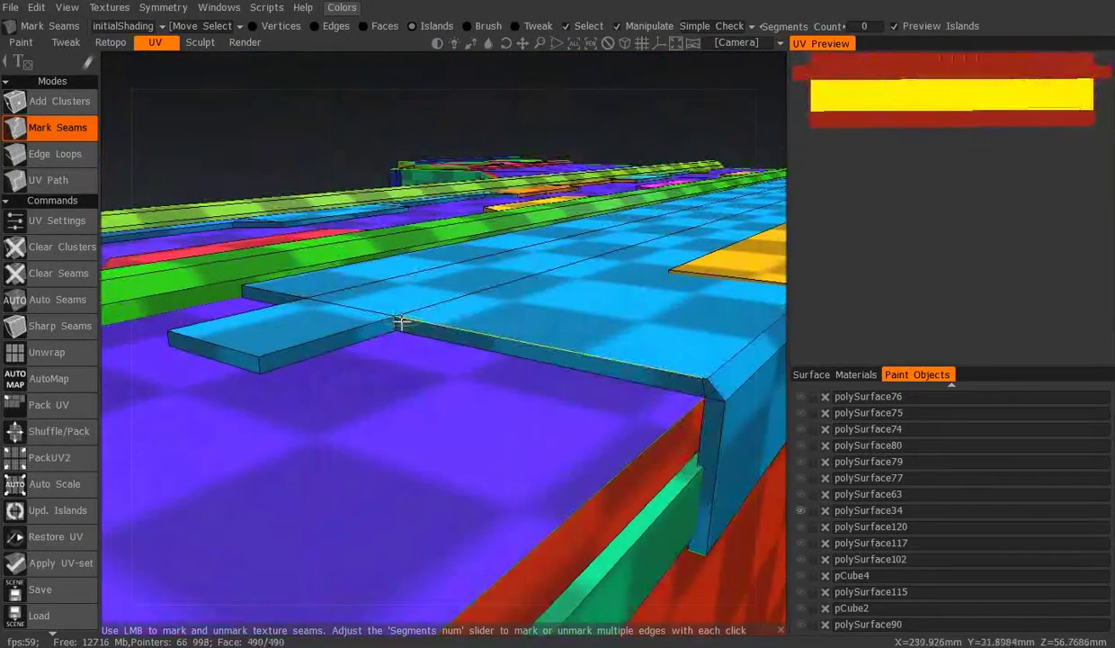
pyautogui.keyDown('alt'); pyautogui.moveTo(277, 350); pyautogui.dragTo(303, 333); pyautogui.keyUp('alt')
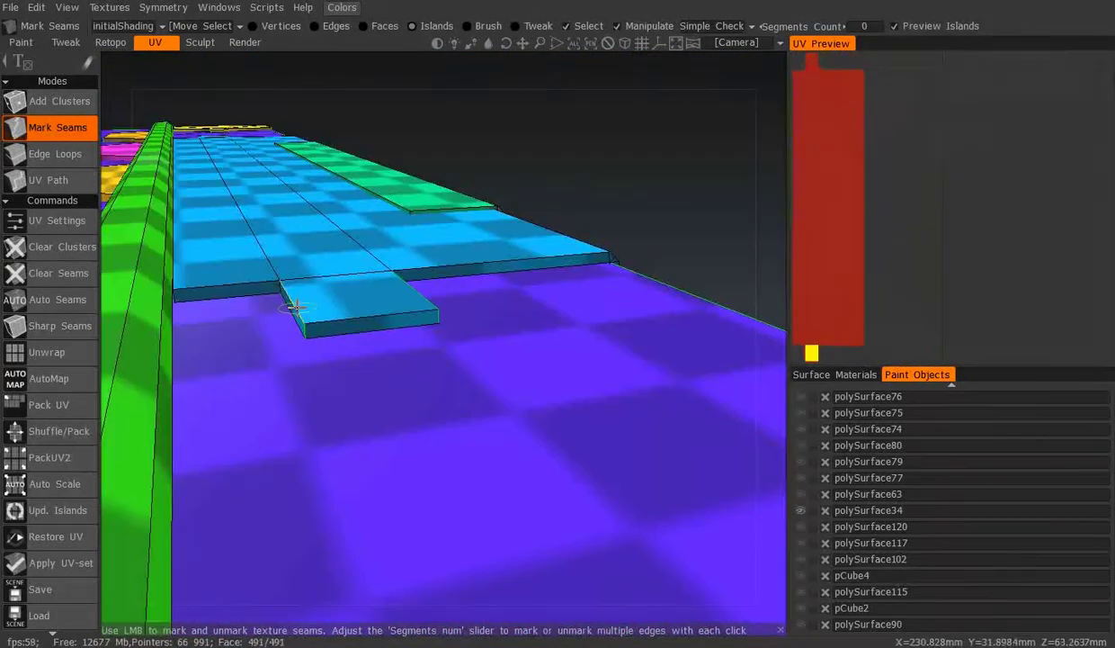
pyautogui.keyDown('alt'); pyautogui.moveTo(261, 292); pyautogui.dragTo(228, 328); pyautogui.keyUp('alt')
pyautogui.keyDown('alt'); pyautogui.moveTo(244, 282); pyautogui.dragTo(424, 404); pyautogui.keyUp('alt')
pyautogui.keyDown('alt'); pyautogui.moveTo(534, 418); pyautogui.dragTo(369, 311); pyautogui.keyUp('alt')
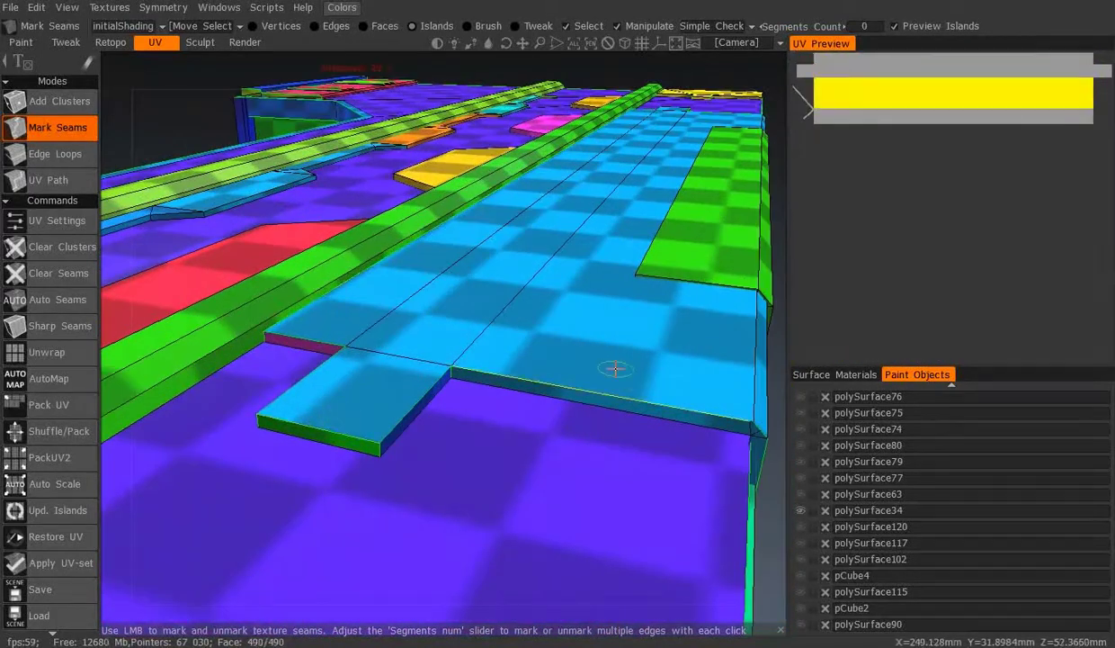
# Mark seams along the end thickness of the large wrap-over panel, from the tab to the wall's outer edge.
pyautogui.keyDown('alt'); pyautogui.moveTo(633, 380); pyautogui.dragTo(557, 357); pyautogui.keyUp('alt')
pyautogui.keyDown('alt'); pyautogui.moveTo(555, 299); pyautogui.dragTo(439, 304); pyautogui.keyUp('alt')
pyautogui.scroll(3, 450, 326)
pyautogui.scroll(-5, 467, 297)
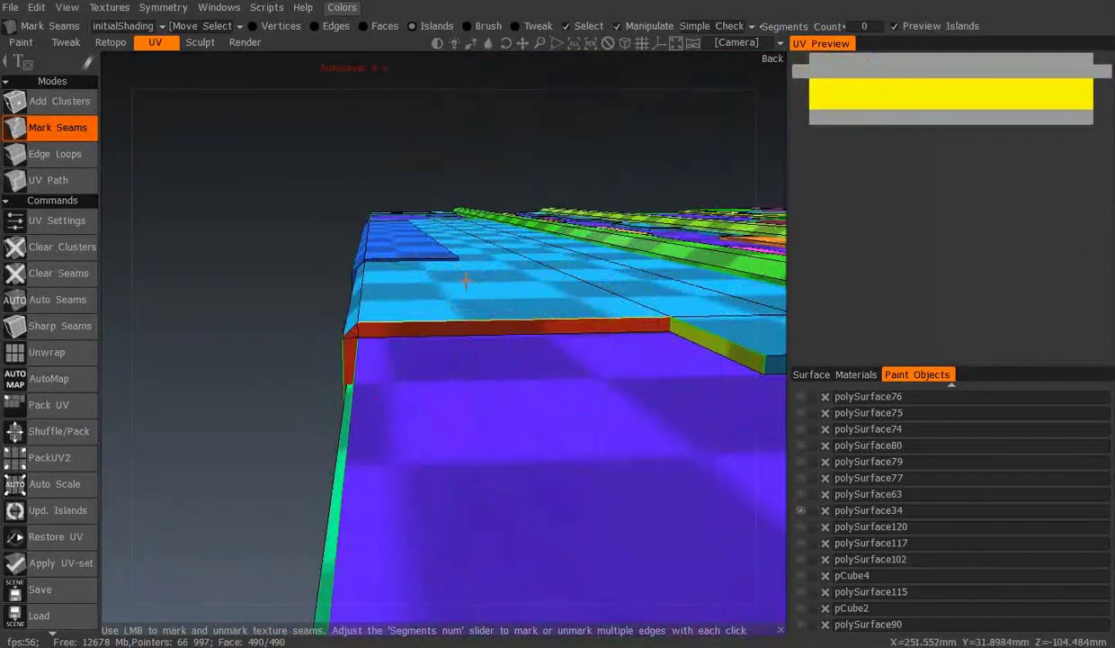
pyautogui.keyDown('alt'); pyautogui.moveTo(325, 274); pyautogui.dragTo(464, 279); pyautogui.keyUp('alt')
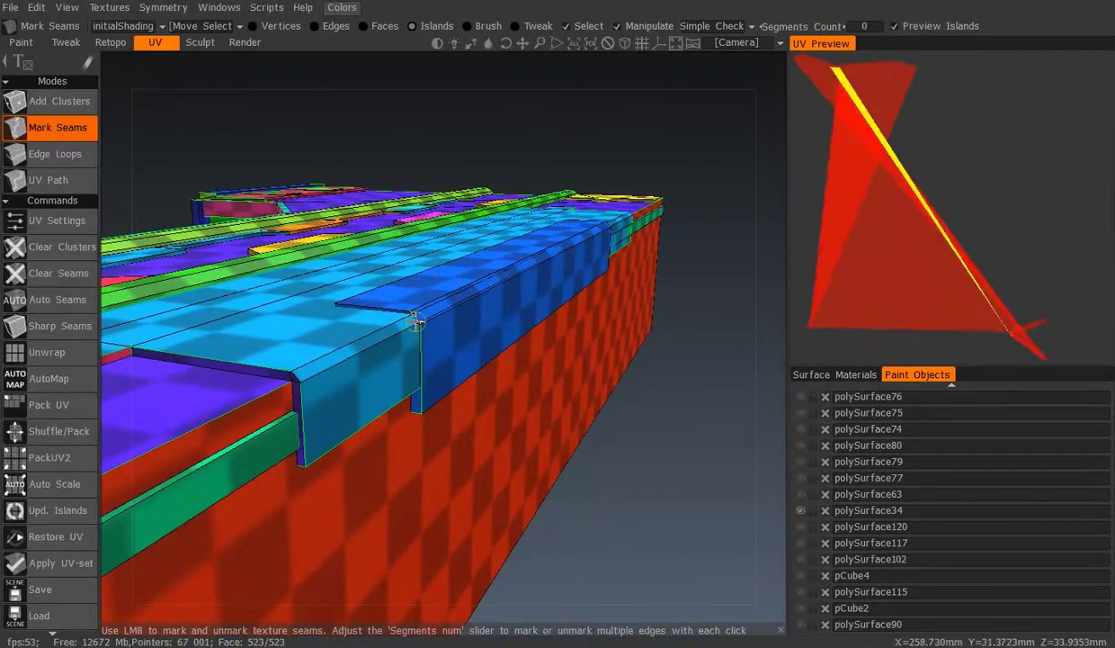
# Mark seams on the smaller raised panel wrapping the outer edge and on the tabbed plate at the wall's end corner.
pyautogui.keyDown('alt'); pyautogui.moveTo(419, 386); pyautogui.dragTo(276, 317); pyautogui.keyUp('alt')
pyautogui.scroll(5, 461, 393)
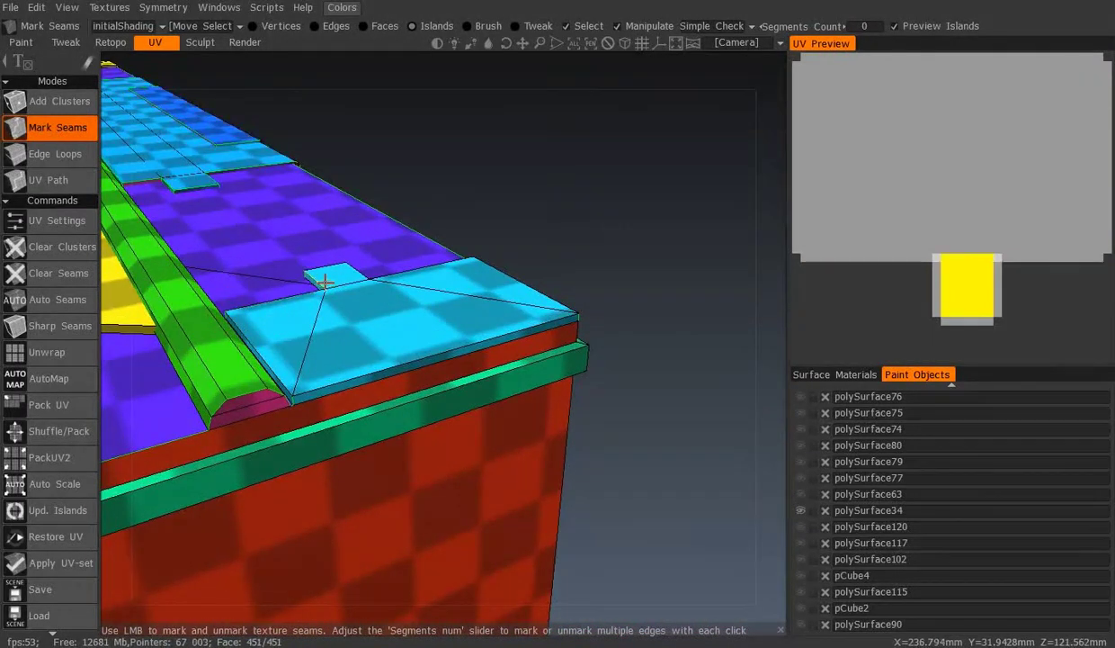
pyautogui.keyDown('alt'); pyautogui.moveTo(350, 274); pyautogui.dragTo(515, 230); pyautogui.keyUp('alt')
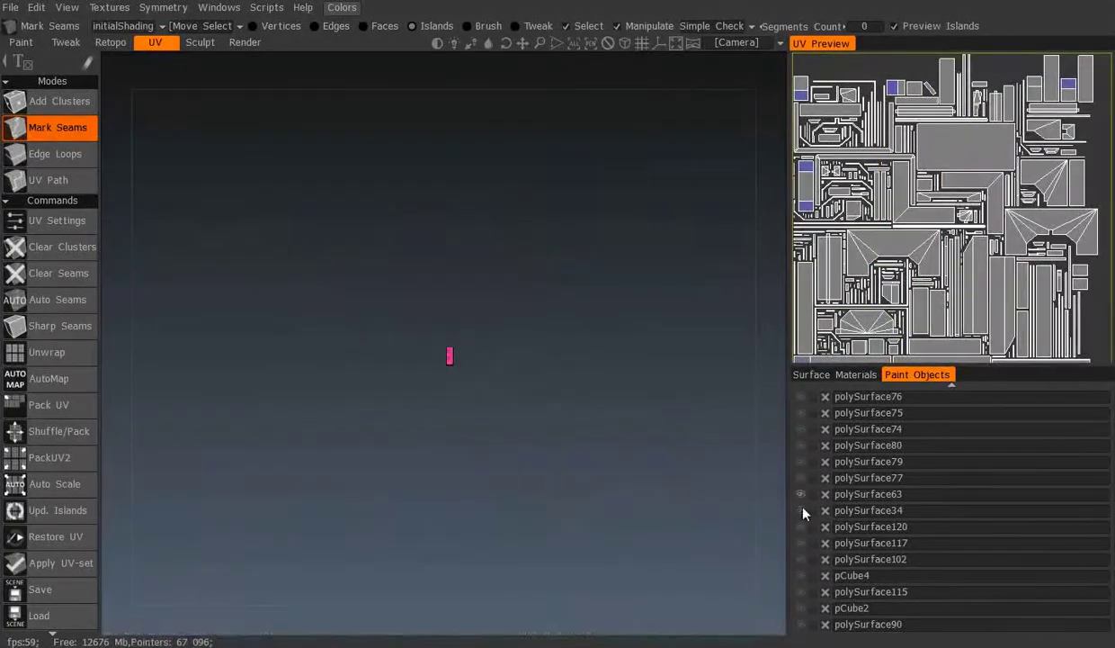
# Isolate polySurface63 and mark seams on the side edges of its flat strip.
pyautogui.keyDown('alt'); pyautogui.moveTo(491, 483); pyautogui.dragTo(466, 444); pyautogui.keyUp('alt')
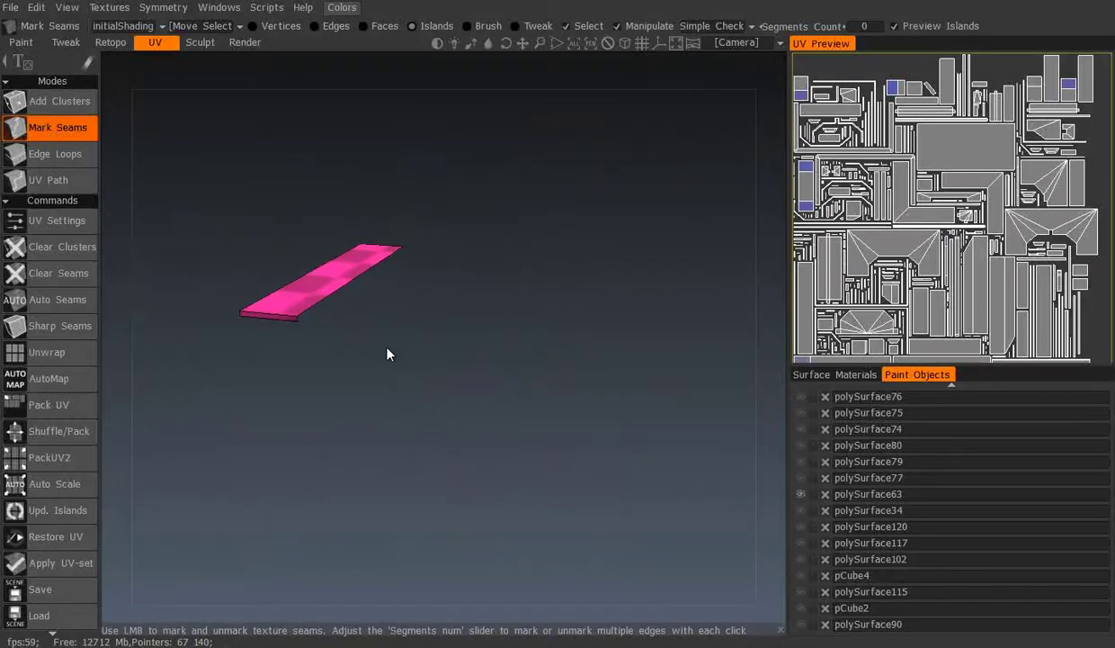
pyautogui.keyDown('alt'); pyautogui.moveTo(405, 387); pyautogui.dragTo(450, 311); pyautogui.keyUp('alt')
pyautogui.keyDown('alt'); pyautogui.moveTo(484, 407); pyautogui.dragTo(506, 343); pyautogui.keyUp('alt')
# Isolate polySurface77 and mark seams on its side edges.
pyautogui.click(802, 477)
pyautogui.keyDown('alt'); pyautogui.moveTo(460, 374); pyautogui.dragTo(390, 398); pyautogui.keyUp('alt')
pyautogui.keyDown('alt'); pyautogui.moveTo(526, 318); pyautogui.dragTo(588, 237); pyautogui.keyUp('alt')
# Isolate polySurface80 and mark seams around the corners and center tabs at the ends of its long stepped plate.
pyautogui.click(801, 446)
pyautogui.keyDown('alt'); pyautogui.moveTo(594, 306); pyautogui.dragTo(527, 294); pyautogui.keyUp('alt')
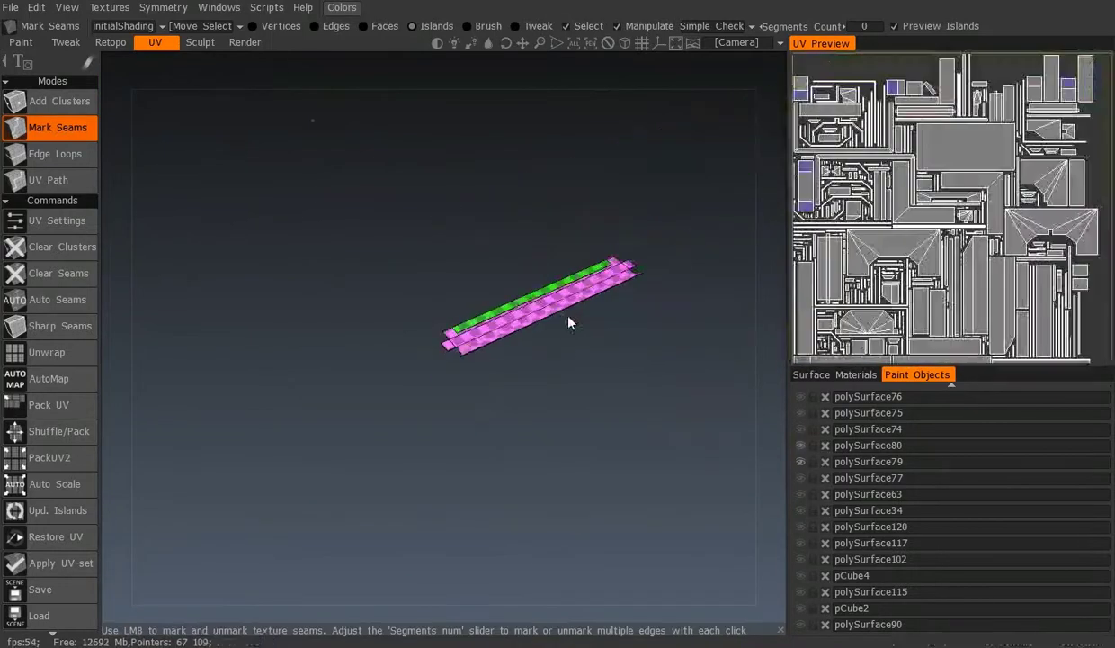
pyautogui.scroll(10, 575, 255)
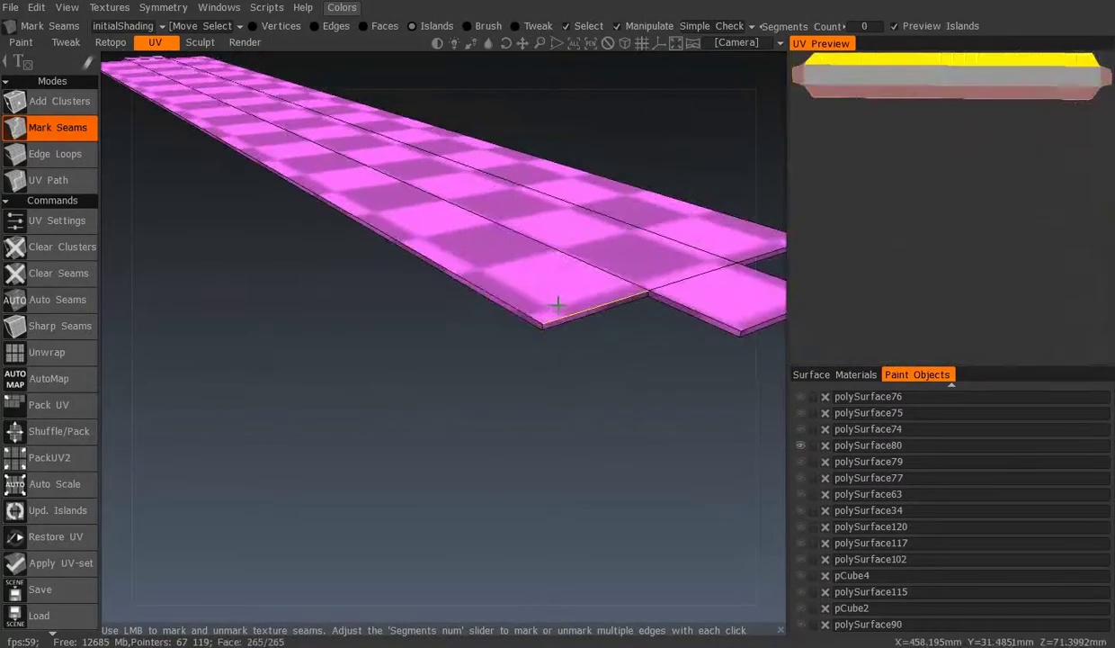
pyautogui.keyDown('alt'); pyautogui.moveTo(694, 403); pyautogui.dragTo(411, 295); pyautogui.keyUp('alt')
pyautogui.scroll(-5, 556, 315)
pyautogui.scroll(5, 556, 315)
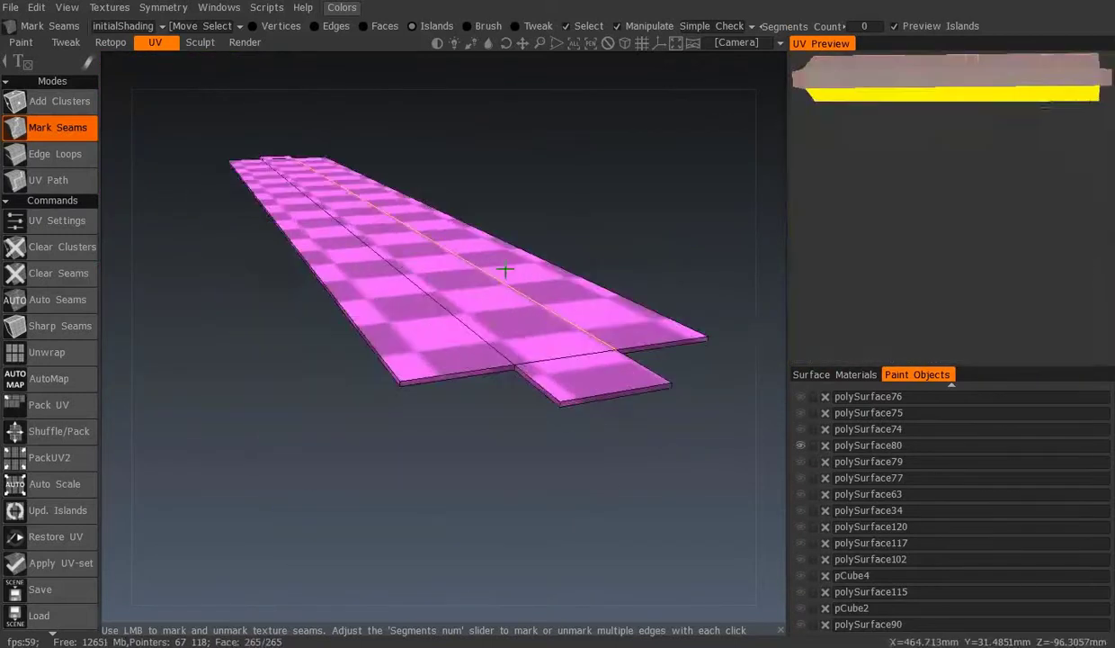
pyautogui.keyDown('alt'); pyautogui.moveTo(580, 361); pyautogui.dragTo(463, 279); pyautogui.keyUp('alt')
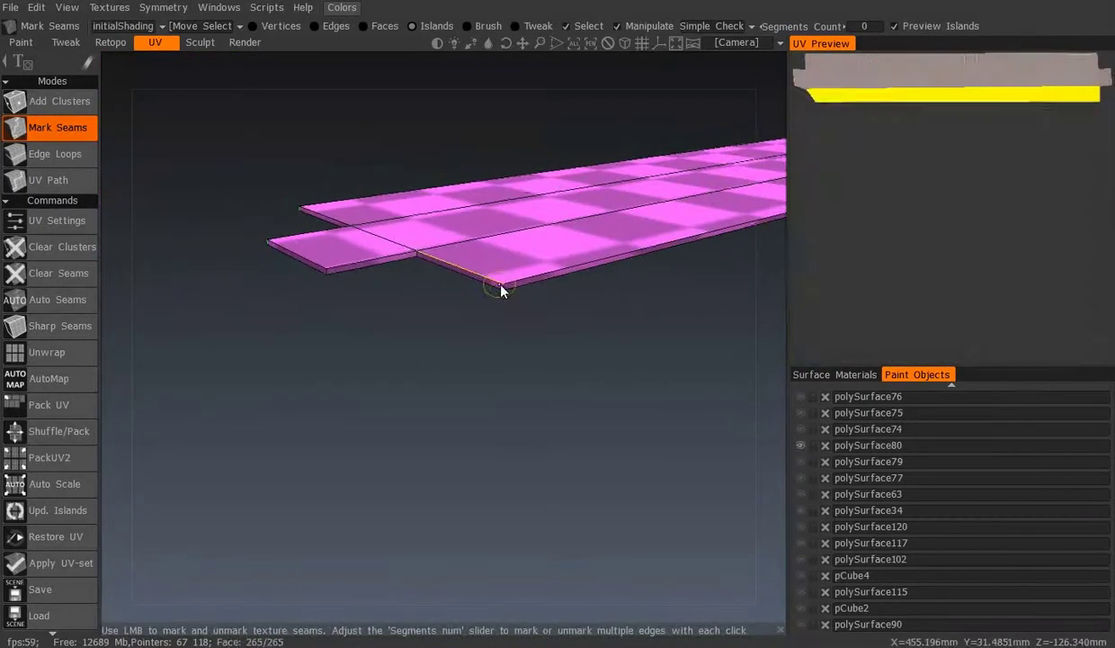
pyautogui.scroll(-3, 330, 281)
pyautogui.keyDown('alt'); pyautogui.moveTo(330, 282); pyautogui.dragTo(333, 415); pyautogui.keyUp('alt')
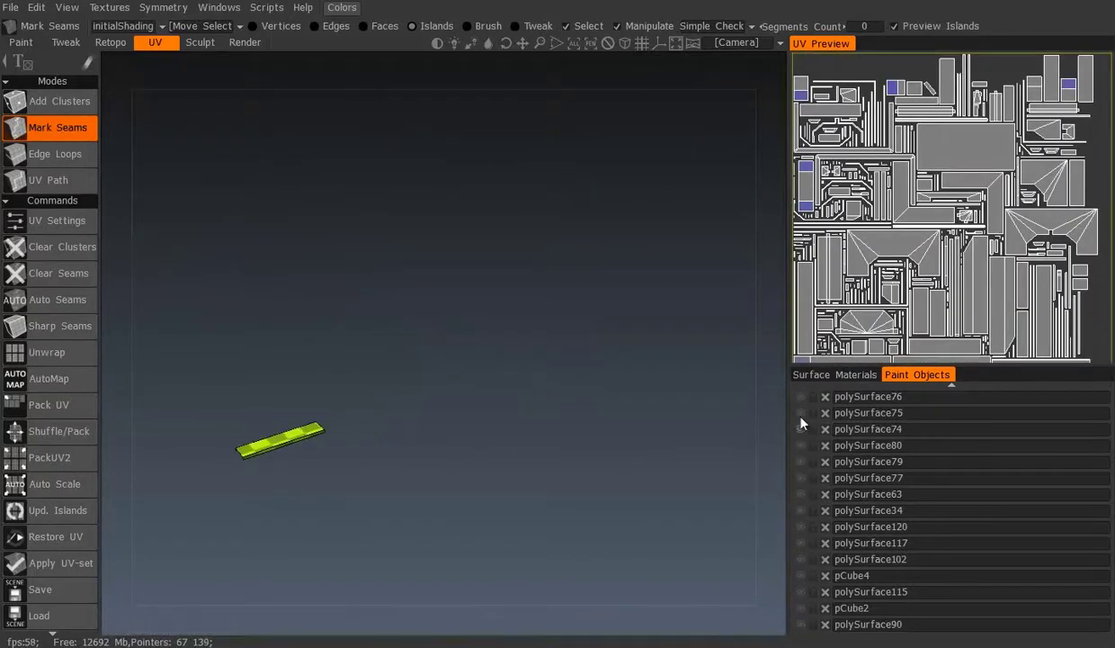
# Isolate polySurface75 and mark seams around its end tab and outer corners.
pyautogui.click(798, 428)
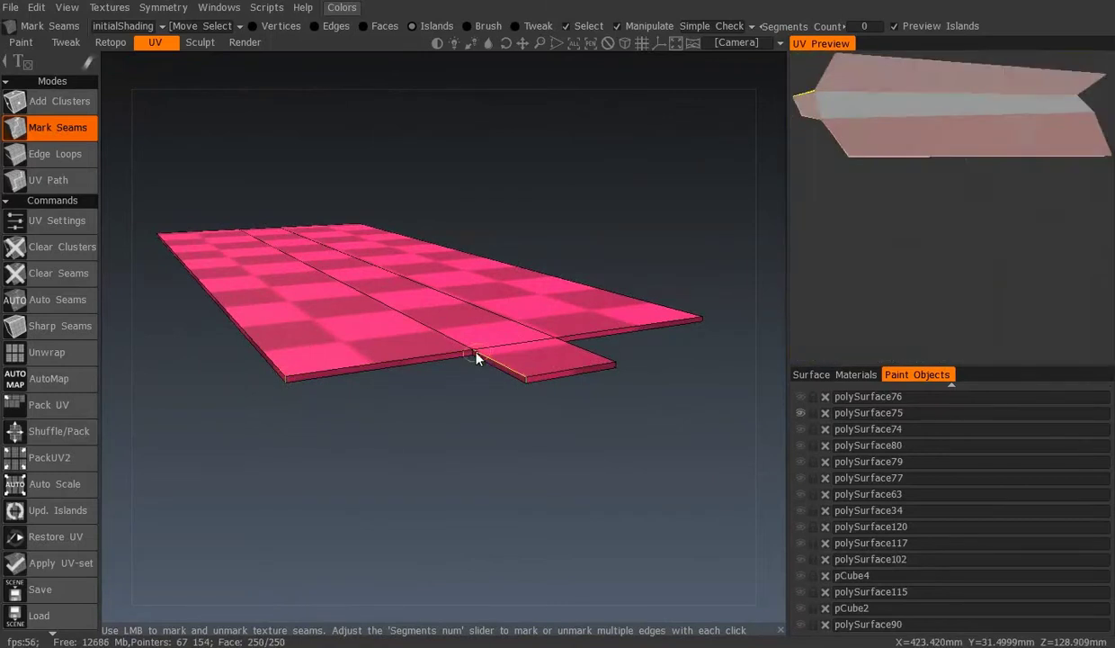
pyautogui.keyDown('alt'); pyautogui.moveTo(537, 357); pyautogui.dragTo(304, 351); pyautogui.keyUp('alt')
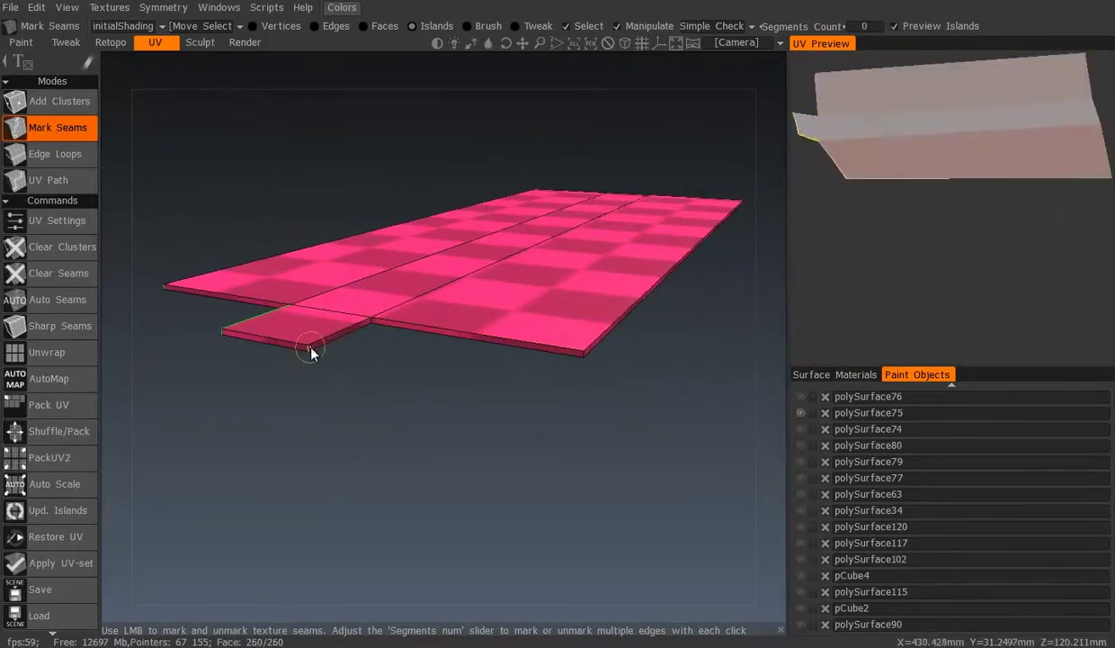
pyautogui.moveTo(565, 331); pyautogui.dragTo(463, 276, button='middle')
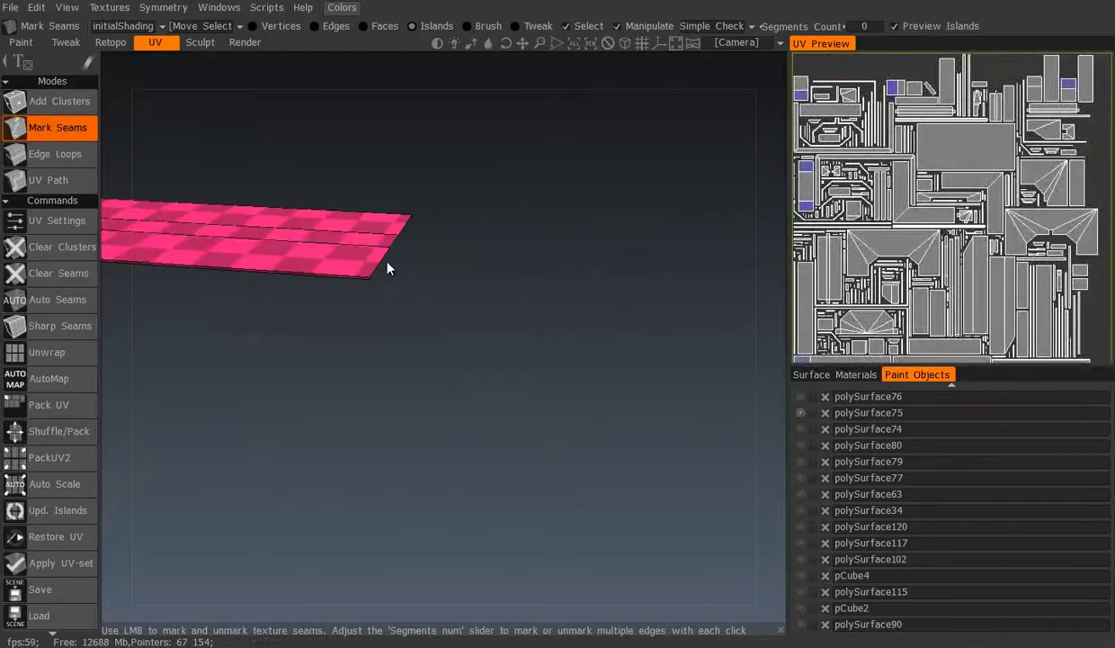
# Isolate polySurface76 and polySurface85 in turn and mark seams on the side edges of each plate.
pyautogui.scroll(1, 779, 439)
pyautogui.click(800, 445)
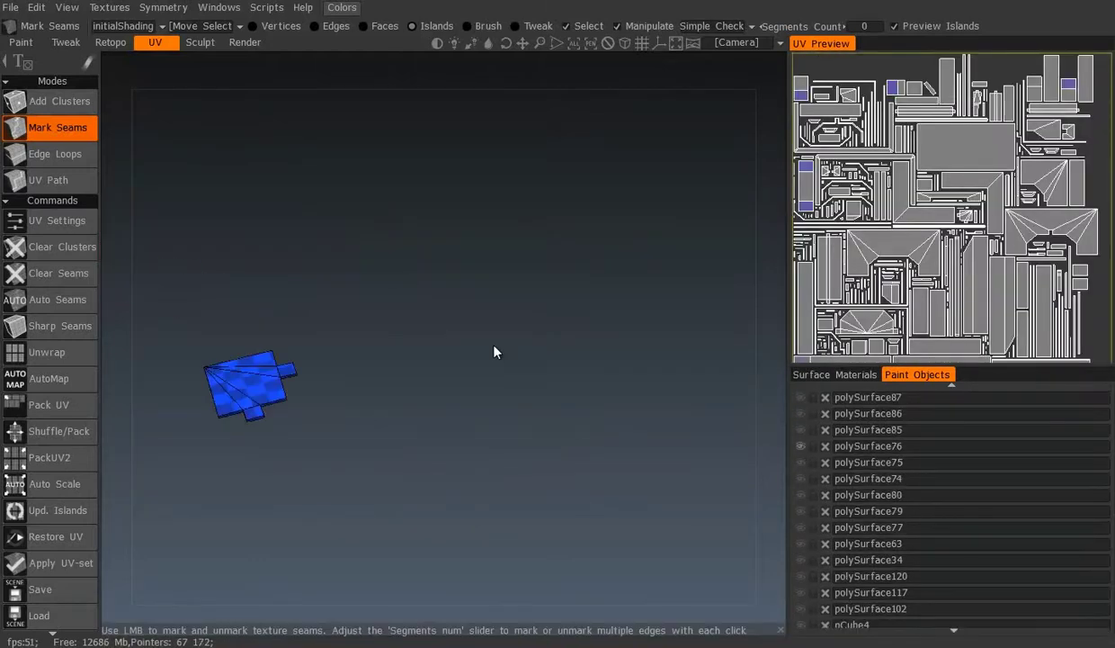
pyautogui.keyDown('alt'); pyautogui.moveTo(569, 312); pyautogui.dragTo(302, 111); pyautogui.keyUp('alt')
pyautogui.click(800, 430)
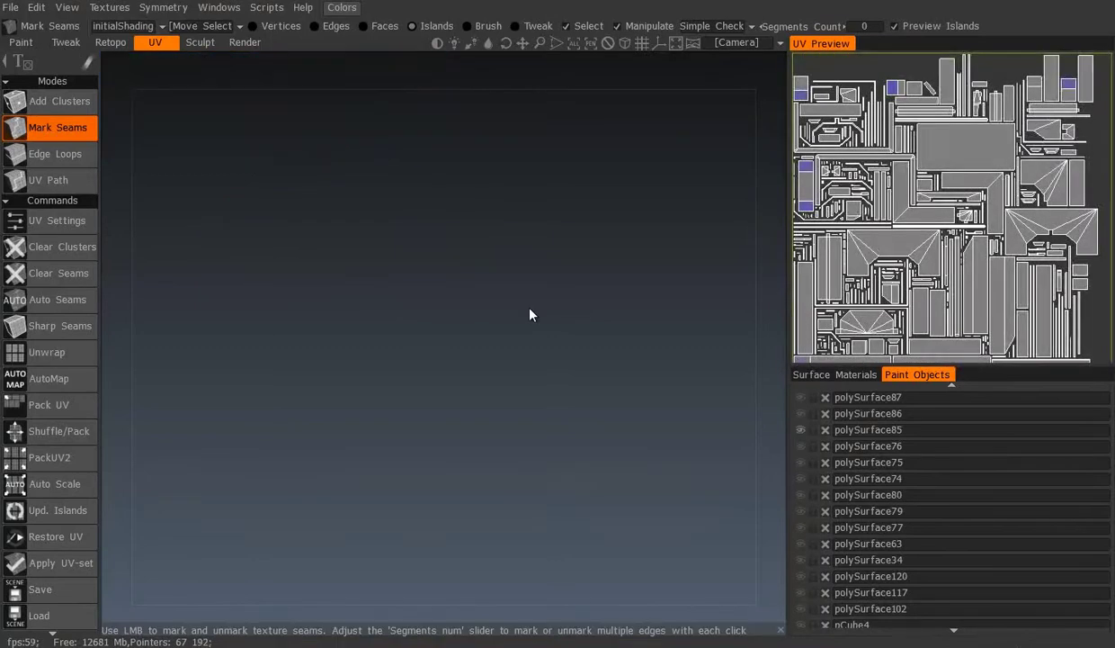
pyautogui.keyDown('alt'); pyautogui.moveTo(565, 371); pyautogui.dragTo(467, 279); pyautogui.keyUp('alt')
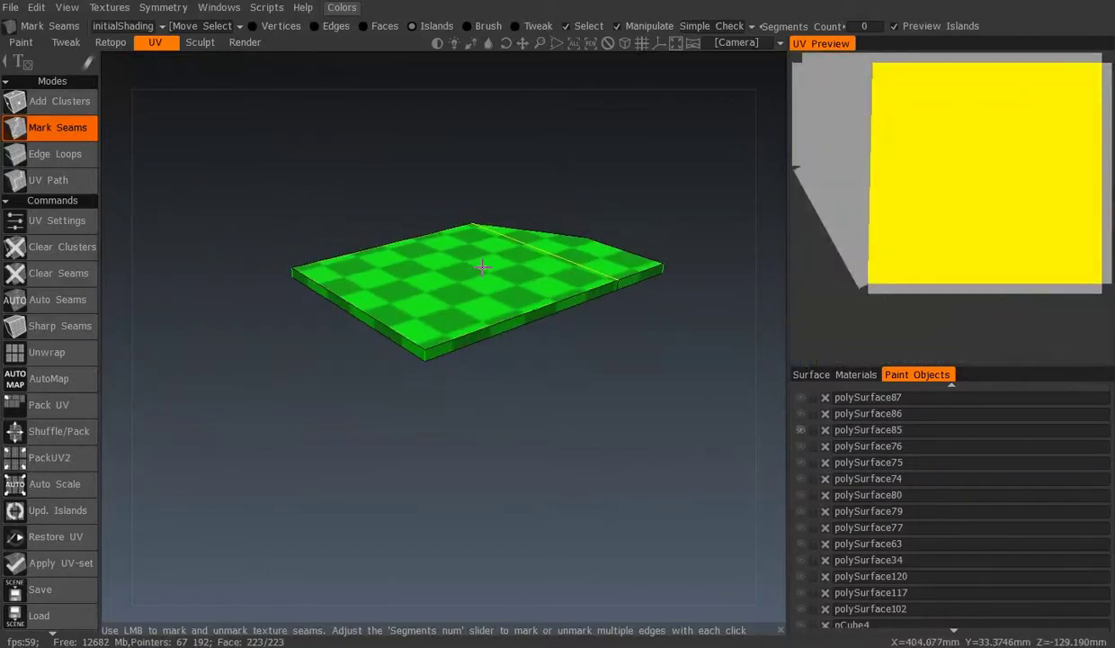
# Continue from polySurface86 to polySurface82 and mark seams around the raised block at the end of polySurface82.
pyautogui.click(800, 414)
pyautogui.keyDown('alt'); pyautogui.moveTo(509, 324); pyautogui.dragTo(738, 198, button='right'); pyautogui.keyUp('alt')
pyautogui.keyDown('alt'); pyautogui.moveTo(738, 198); pyautogui.dragTo(480, 180); pyautogui.keyUp('alt')
pyautogui.keyDown('alt'); pyautogui.moveTo(512, 142); pyautogui.dragTo(264, 259, button='right'); pyautogui.keyUp('alt')
pyautogui.keyDown('alt'); pyautogui.moveTo(264, 259); pyautogui.dragTo(777, 403); pyautogui.keyUp('alt')
pyautogui.keyDown('alt'); pyautogui.moveTo(371, 475); pyautogui.dragTo(481, 463); pyautogui.keyUp('alt')
pyautogui.keyDown('alt'); pyautogui.moveTo(553, 456); pyautogui.dragTo(353, 441); pyautogui.keyUp('alt')
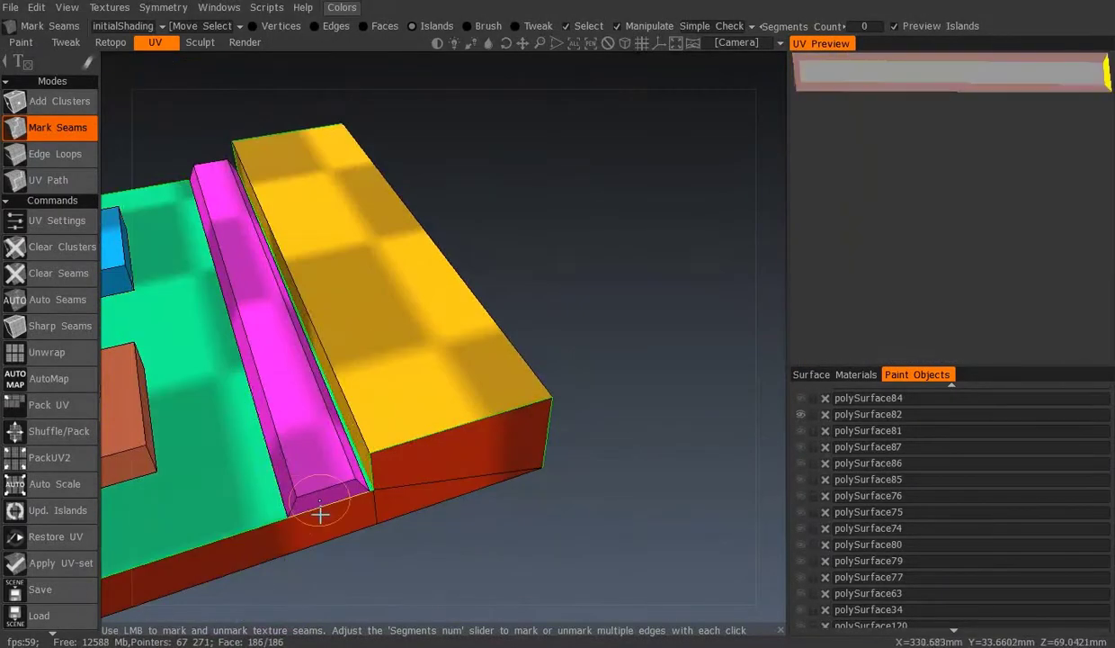
# Mark seams at the beveled ends of the narrow bar beside polySurface82's raised block.
pyautogui.keyDown('alt'); pyautogui.moveTo(360, 492); pyautogui.dragTo(318, 330); pyautogui.keyUp('alt')
pyautogui.moveTo(617, 334)
pyautogui.keyDown('alt'); pyautogui.mouseDown()
pyautogui.moveTo(473, 341)
pyautogui.moveTo(486, 315)
pyautogui.mouseUp(); pyautogui.keyUp('alt')
pyautogui.scroll(-5, 473, 341)
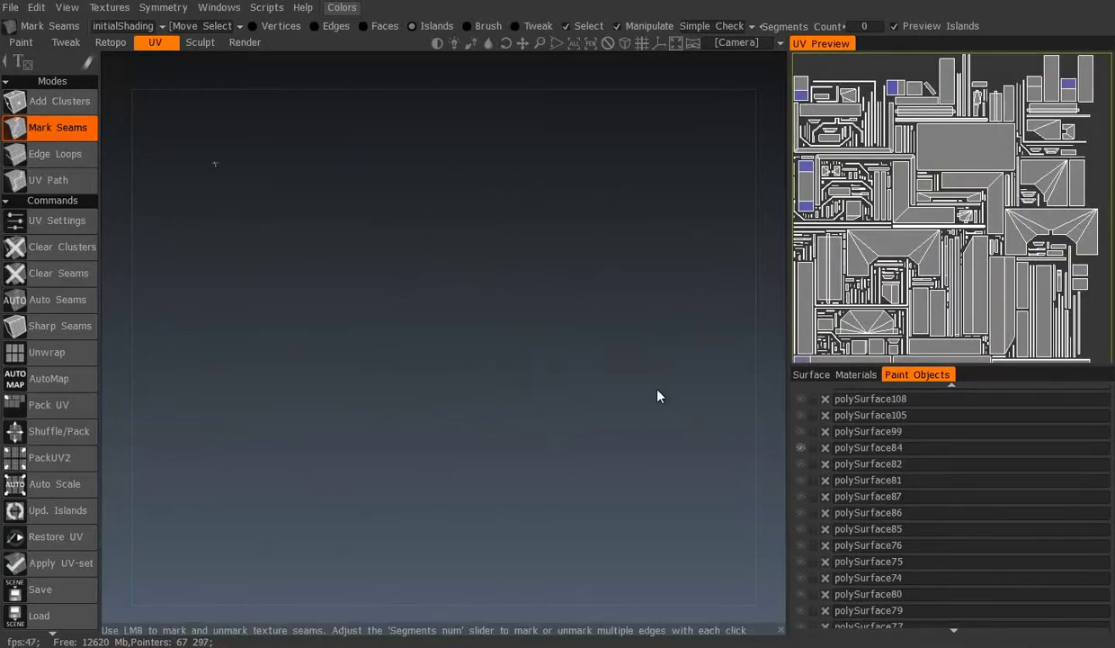
# Mark seams on the side edges of polySurface84's notched plate and its end tab.
pyautogui.scroll(5, 476, 366)
pyautogui.keyDown('alt'); pyautogui.moveTo(422, 410); pyautogui.dragTo(579, 378); pyautogui.keyUp('alt')
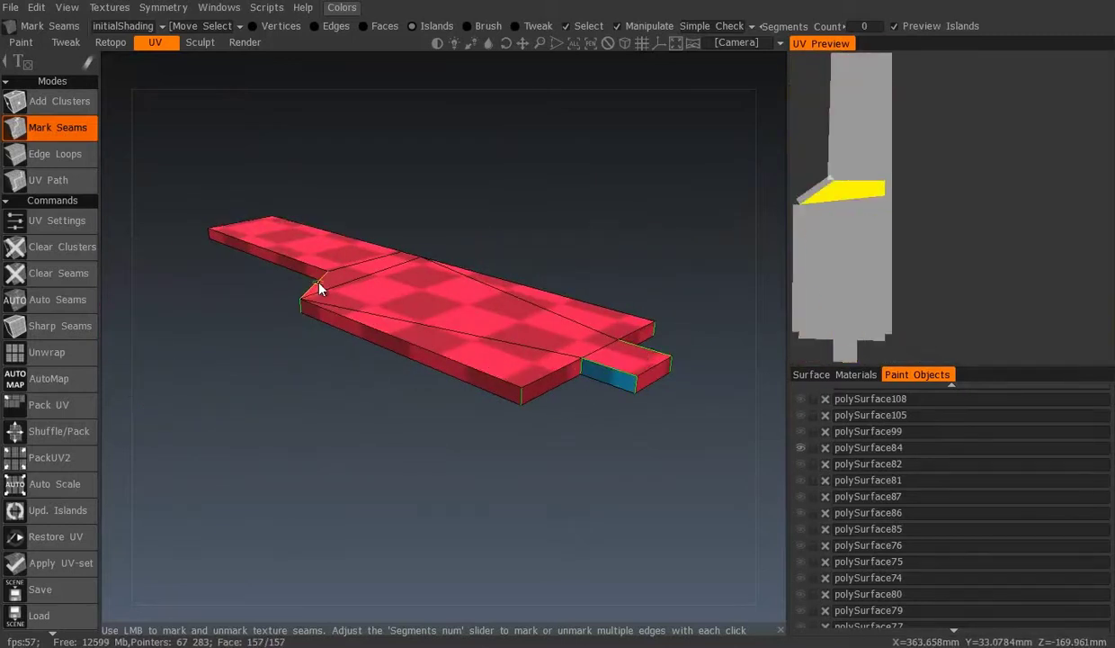
pyautogui.scroll(-8, 380, 355)
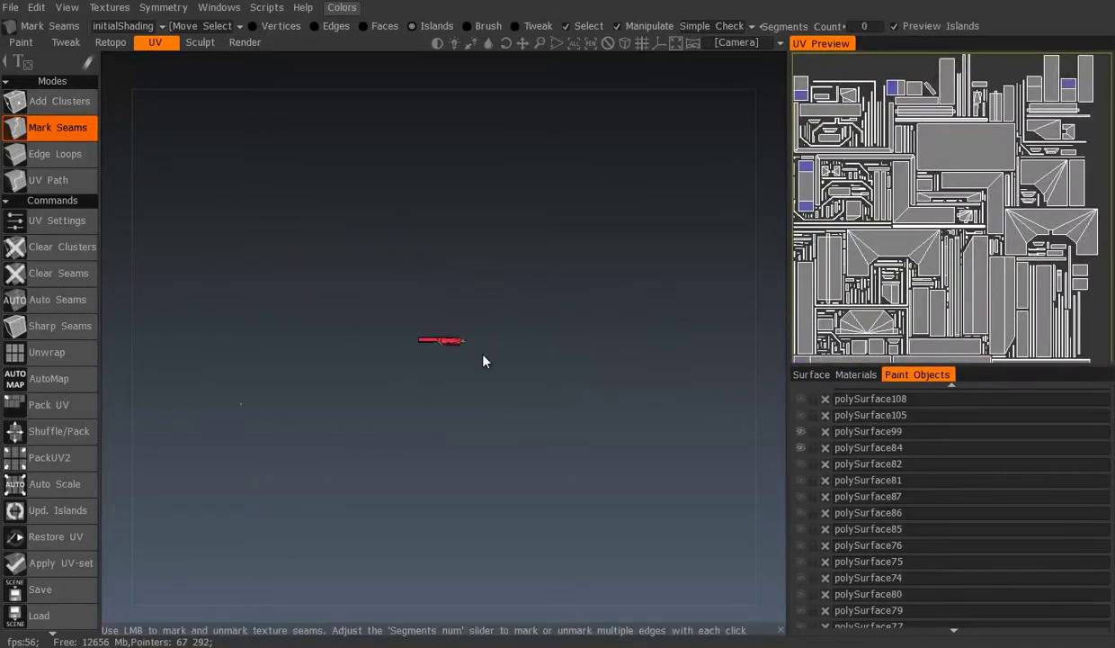
# Isolate polySurface99 and mark seams on the side edges of its long flat bar.
pyautogui.scroll(6, 494, 372)
pyautogui.keyDown('alt'); pyautogui.moveTo(422, 292); pyautogui.dragTo(331, 344); pyautogui.keyUp('alt')
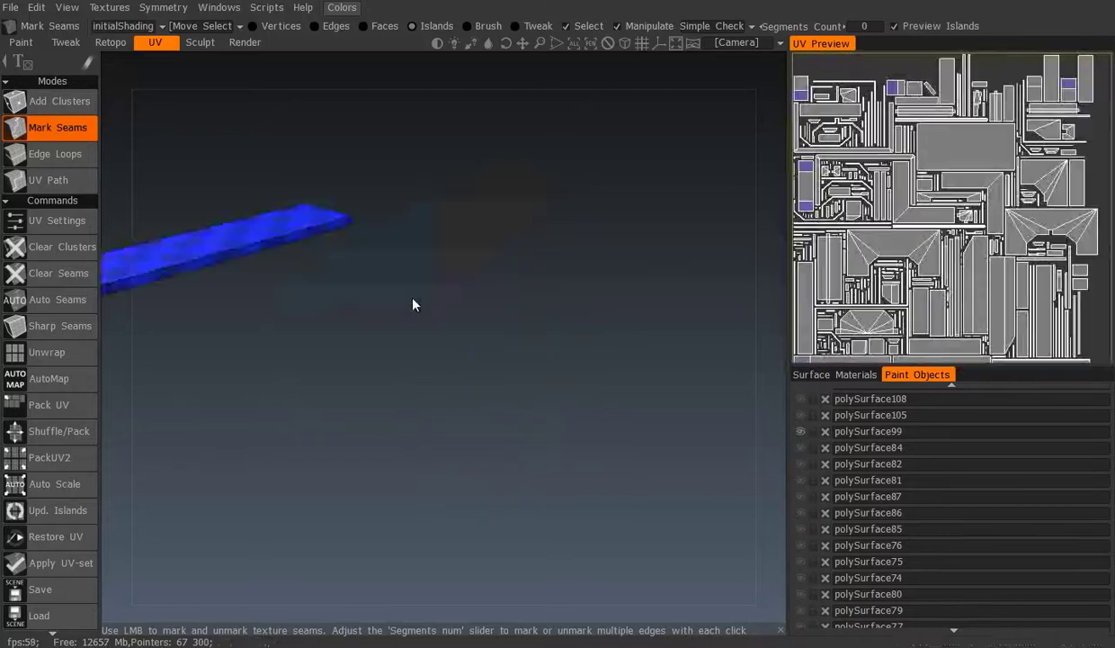
pyautogui.moveTo(629, 378)
pyautogui.keyDown('alt'); pyautogui.mouseDown()
pyautogui.moveTo(558, 386)
pyautogui.moveTo(677, 386)
pyautogui.moveTo(720, 423)
pyautogui.mouseUp(); pyautogui.keyUp('alt')
pyautogui.moveTo(629, 414)
pyautogui.keyDown('alt'); pyautogui.mouseDown()
pyautogui.moveTo(441, 382)
pyautogui.moveTo(567, 349)
pyautogui.mouseUp(); pyautogui.keyUp('alt')
pyautogui.scroll(3, 431, 361)
pyautogui.moveTo(431, 361)
pyautogui.keyDown('alt'); pyautogui.mouseDown()
pyautogui.moveTo(305, 382)
pyautogui.moveTo(550, 485)
pyautogui.moveTo(458, 326)
pyautogui.moveTo(321, 348)
pyautogui.moveTo(435, 187)
pyautogui.moveTo(513, 269)
pyautogui.moveTo(267, 362)
pyautogui.moveTo(336, 294)
pyautogui.moveTo(289, 294)
pyautogui.mouseUp(); pyautogui.keyUp('alt')
pyautogui.scroll(-5, 288, 294)
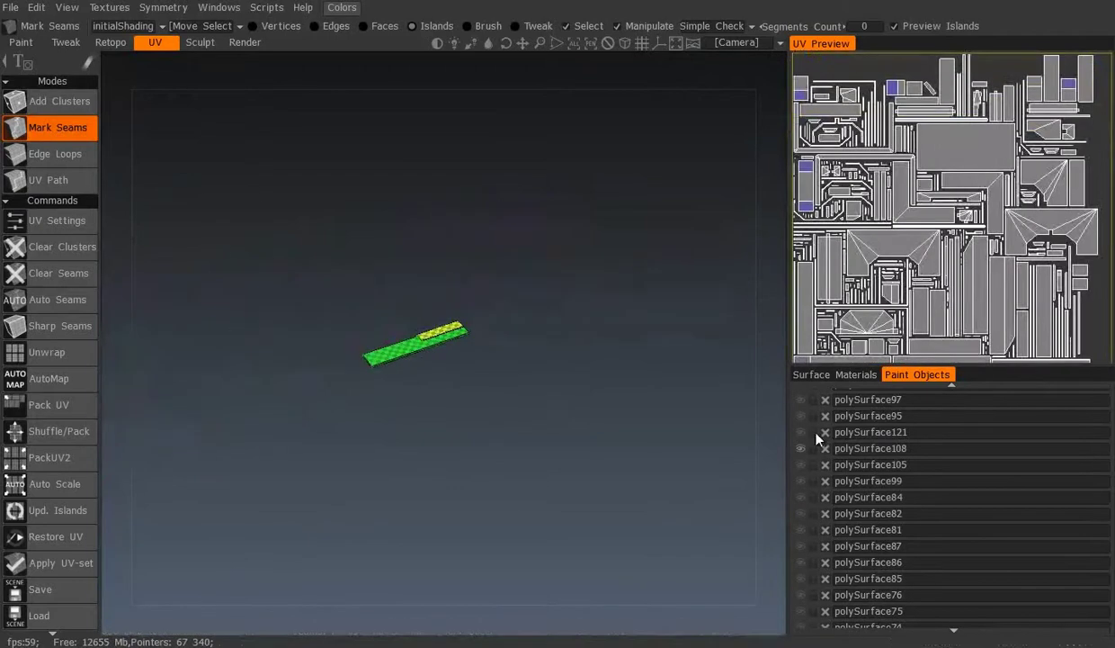
# Show polySurface121 and polySurface95 and mark seams at the end corners of the long narrow bar.
pyautogui.keyDown('alt'); pyautogui.moveTo(519, 386); pyautogui.dragTo(495, 324); pyautogui.keyUp('alt')
pyautogui.scroll(-5, 473, 263)
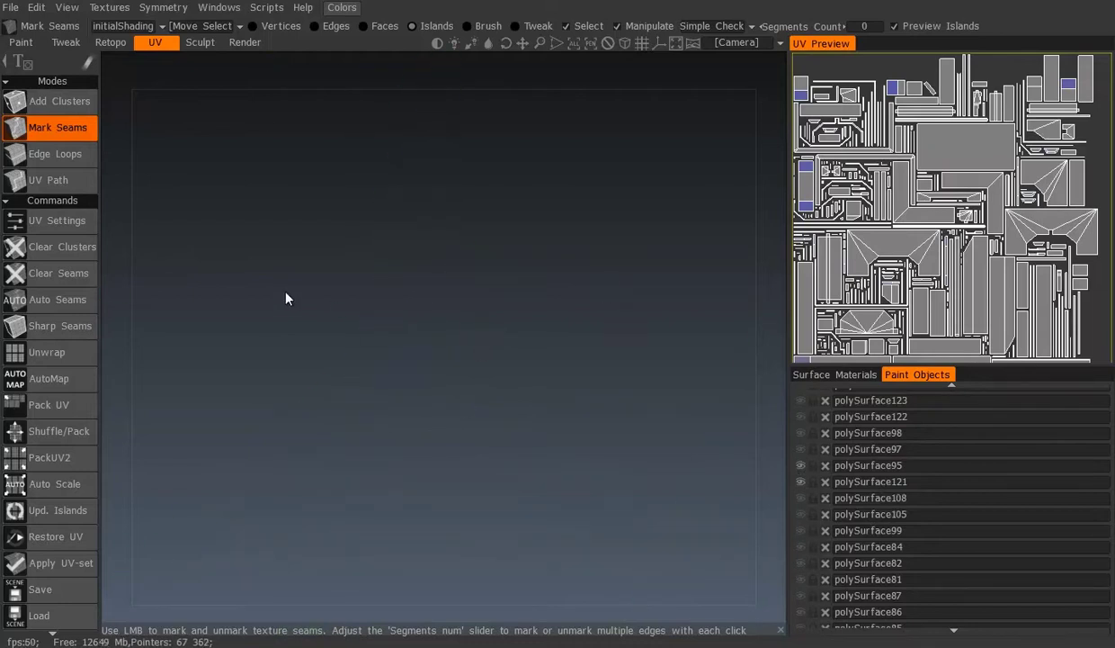
pyautogui.keyDown('alt'); pyautogui.moveTo(479, 338); pyautogui.dragTo(550, 299); pyautogui.keyUp('alt')
pyautogui.keyDown('alt'); pyautogui.moveTo(426, 311); pyautogui.dragTo(366, 438); pyautogui.keyUp('alt')
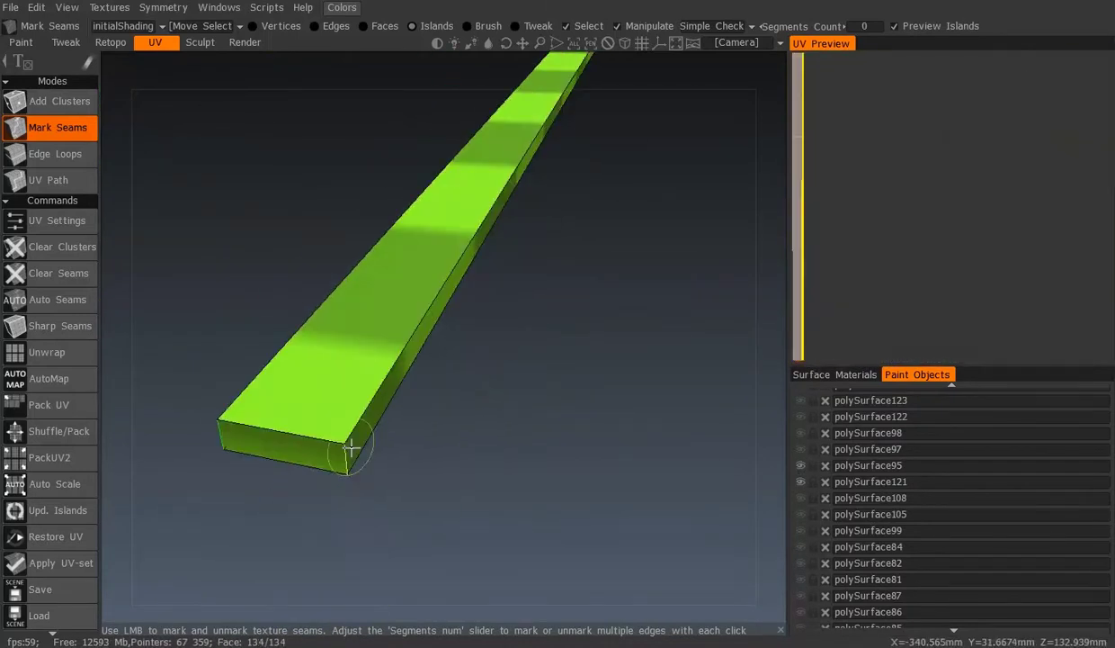
pyautogui.scroll(-5, 577, 347)
# Isolate polySurface97 and mark seams on the side corners of its notched plates.
pyautogui.keyDown('alt'); pyautogui.moveTo(577, 347); pyautogui.dragTo(524, 282); pyautogui.keyUp('alt')
pyautogui.keyDown('alt'); pyautogui.moveTo(326, 151); pyautogui.dragTo(402, 325); pyautogui.keyUp('alt')
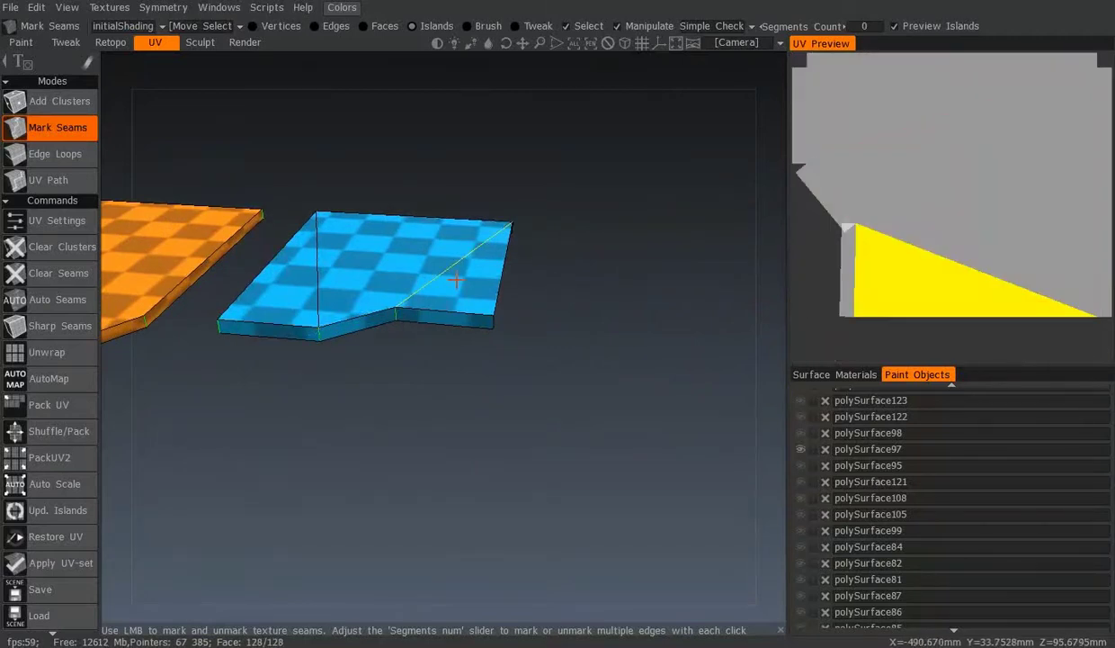
pyautogui.keyDown('alt'); pyautogui.moveTo(391, 276); pyautogui.dragTo(350, 307); pyautogui.keyUp('alt')
pyautogui.scroll(-5, 327, 280)
# Isolate polySurface98 and mark seams along the edges separating the L-shaped bracket's sides from its outer face.
pyautogui.click(801, 433)
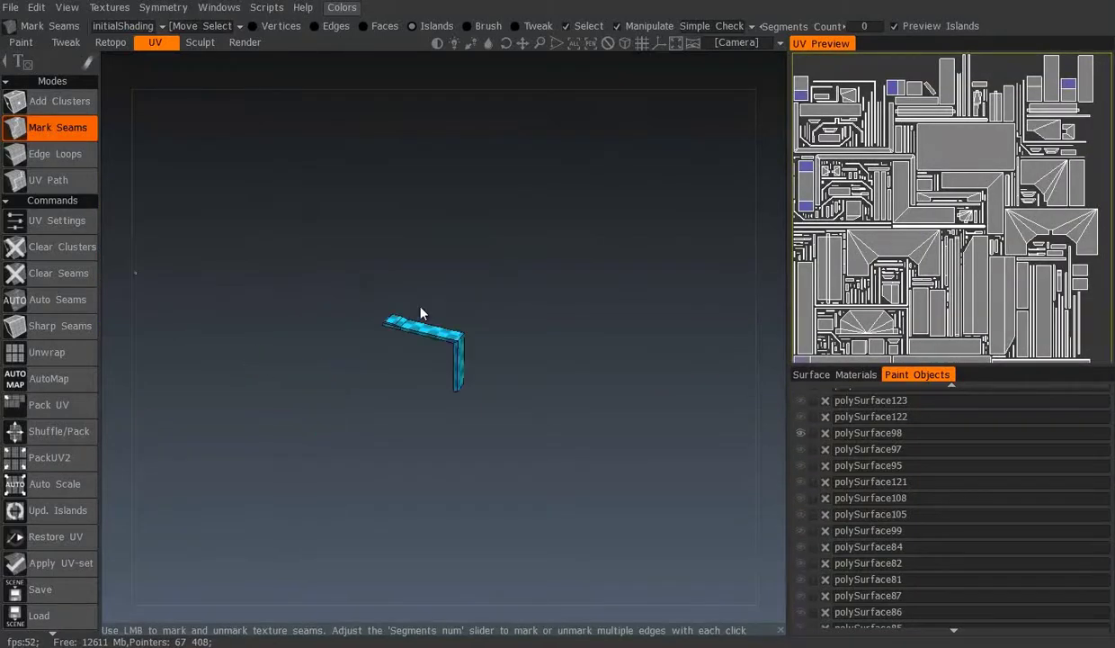
pyautogui.scroll(5, 274, 357)
pyautogui.keyDown('alt'); pyautogui.moveTo(139, 191); pyautogui.dragTo(519, 304); pyautogui.keyUp('alt')
pyautogui.keyDown('alt'); pyautogui.moveTo(252, 182); pyautogui.dragTo(456, 190); pyautogui.keyUp('alt')
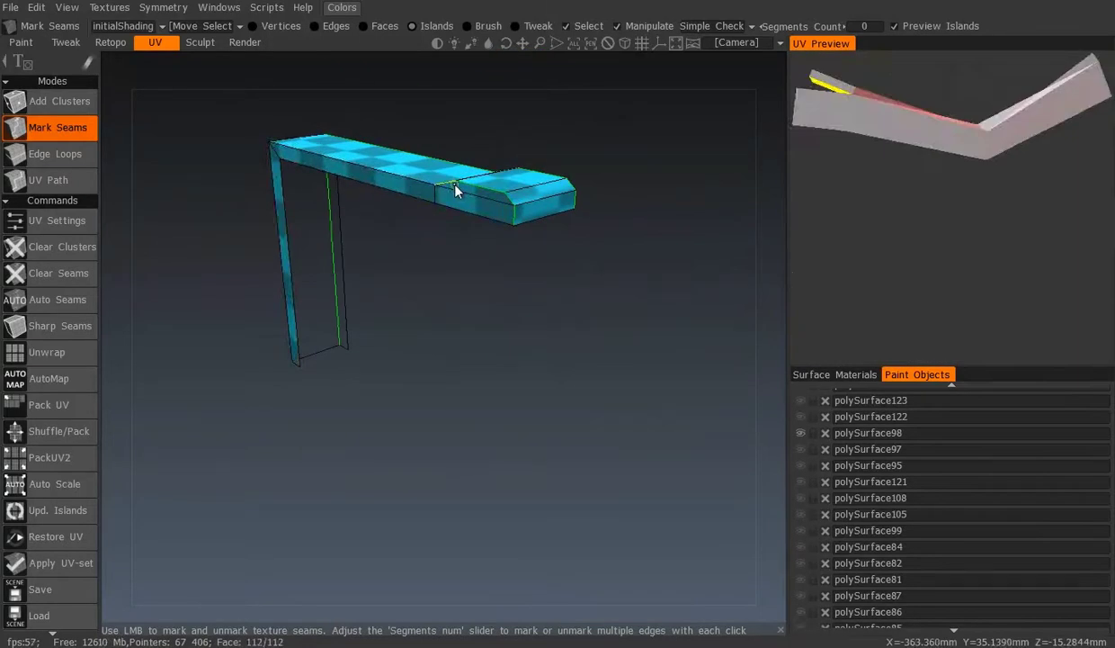
pyautogui.keyDown('alt'); pyautogui.moveTo(376, 182); pyautogui.dragTo(482, 210); pyautogui.keyUp('alt')
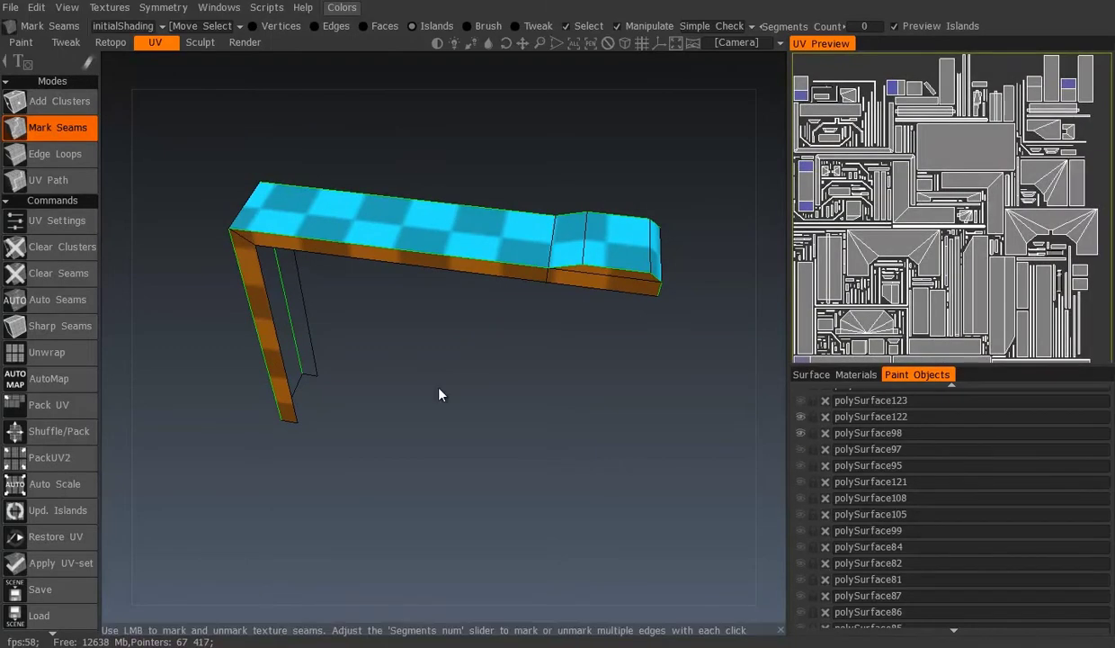
# Make polySurface122, polySurface123 and polySurface97 visible alongside polySurface98.
pyautogui.click(800, 416)
pyautogui.scroll(5, 356, 346)
pyautogui.scroll(-3, 506, 442)
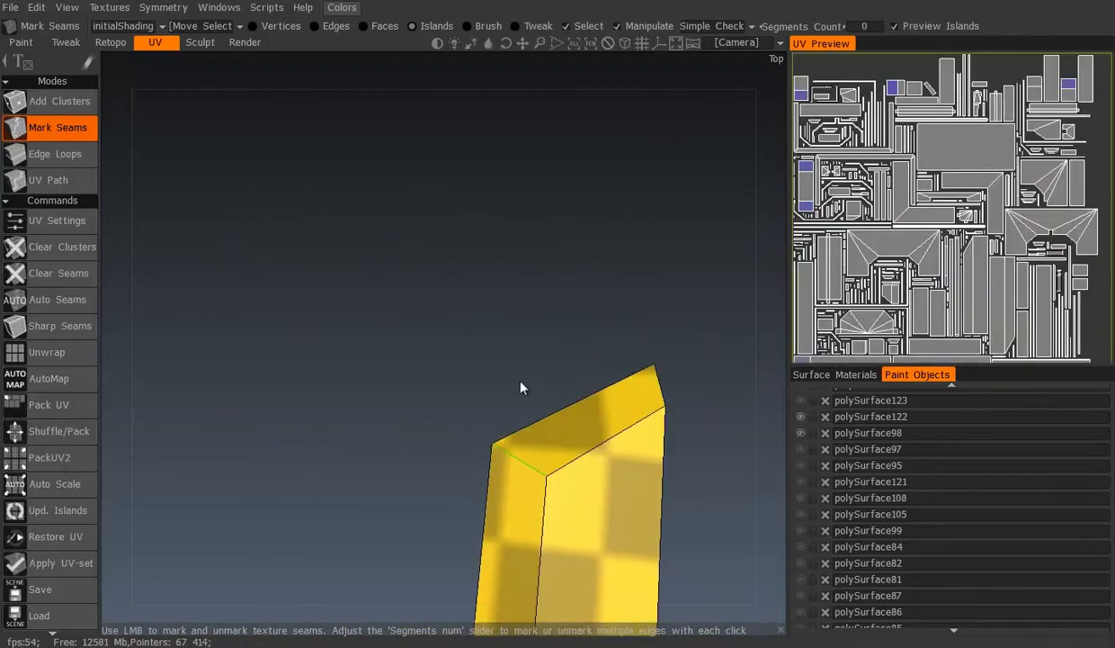
pyautogui.click(800, 401)
pyautogui.scroll(3, 503, 239)
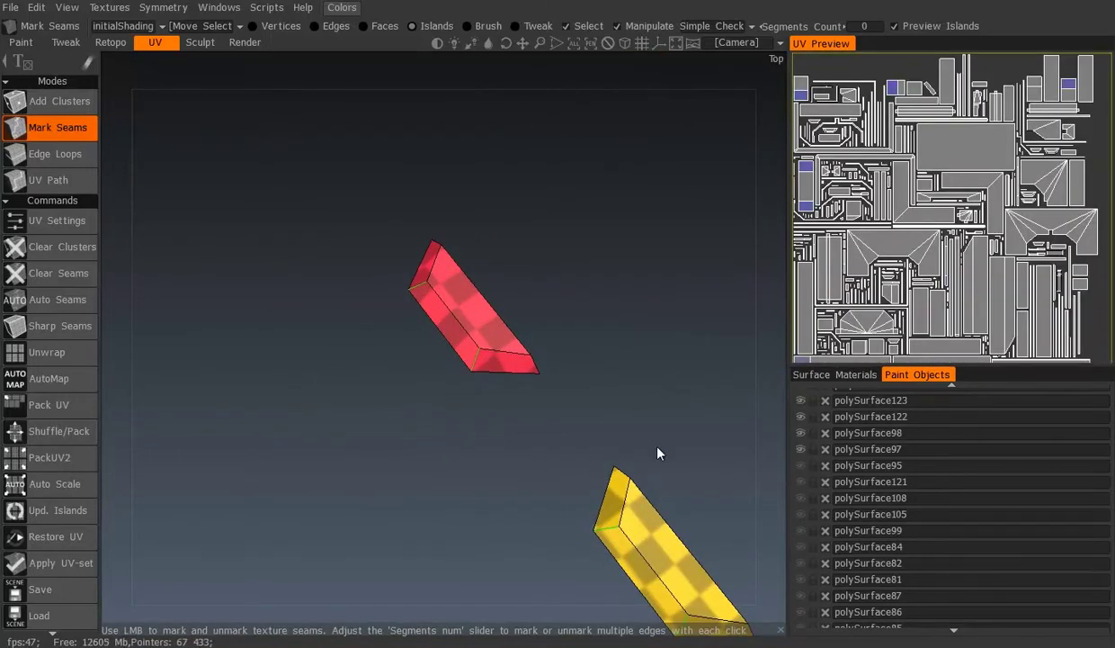
# Add polySurface124 and polySurface112 to the visible objects.
pyautogui.scroll(-3, 428, 406)
pyautogui.click(800, 400)
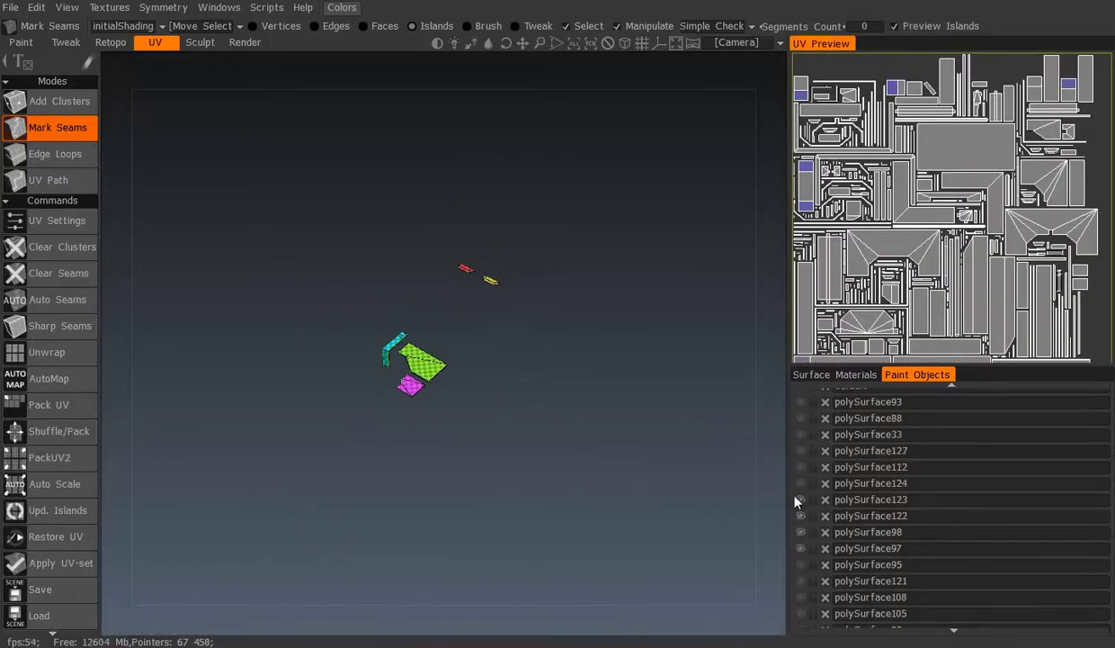
pyautogui.moveTo(379, 363)
pyautogui.mouseDown()
pyautogui.moveTo(542, 398)
pyautogui.moveTo(479, 378)
pyautogui.moveTo(442, 459)
pyautogui.moveTo(545, 393)
pyautogui.moveTo(368, 375)
pyautogui.mouseUp()
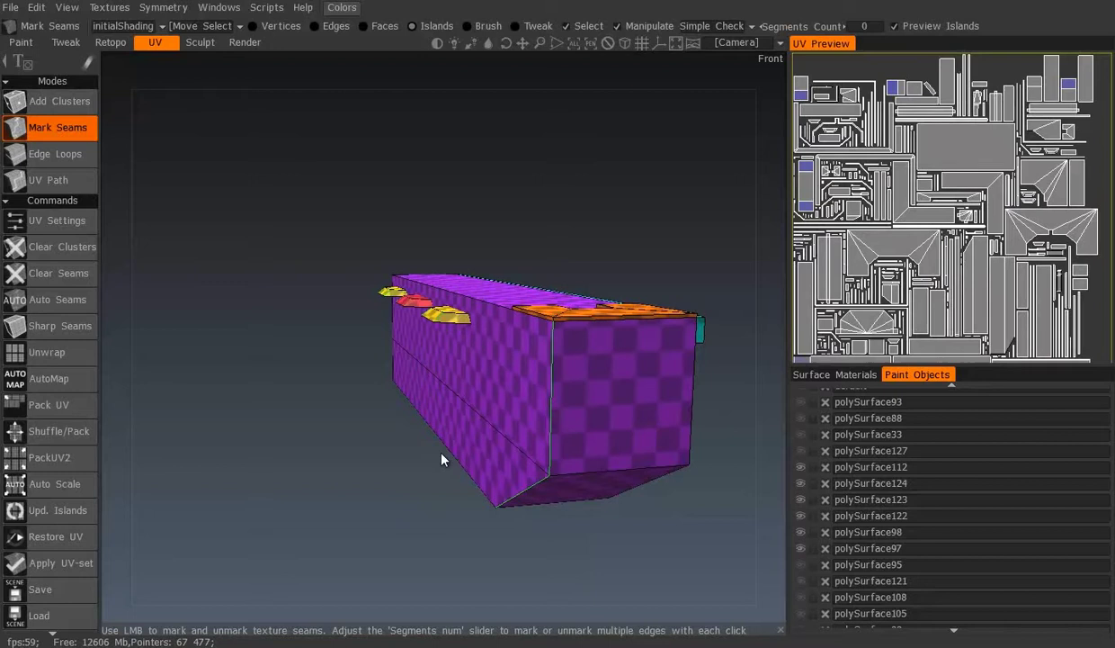
# Mark seams along the long block's edges to separate its top, end and side faces.
pyautogui.moveTo(237, 331); pyautogui.dragTo(418, 290, button='middle')
pyautogui.moveTo(418, 291)
pyautogui.mouseDown()
pyautogui.moveTo(466, 296)
pyautogui.moveTo(518, 346)
pyautogui.moveTo(467, 296)
pyautogui.moveTo(468, 220)
pyautogui.moveTo(509, 313)
pyautogui.moveTo(362, 323)
pyautogui.moveTo(307, 246)
pyautogui.moveTo(571, 268)
pyautogui.moveTo(473, 371)
pyautogui.moveTo(434, 286)
pyautogui.mouseUp()
pyautogui.scroll(5, 439, 277)
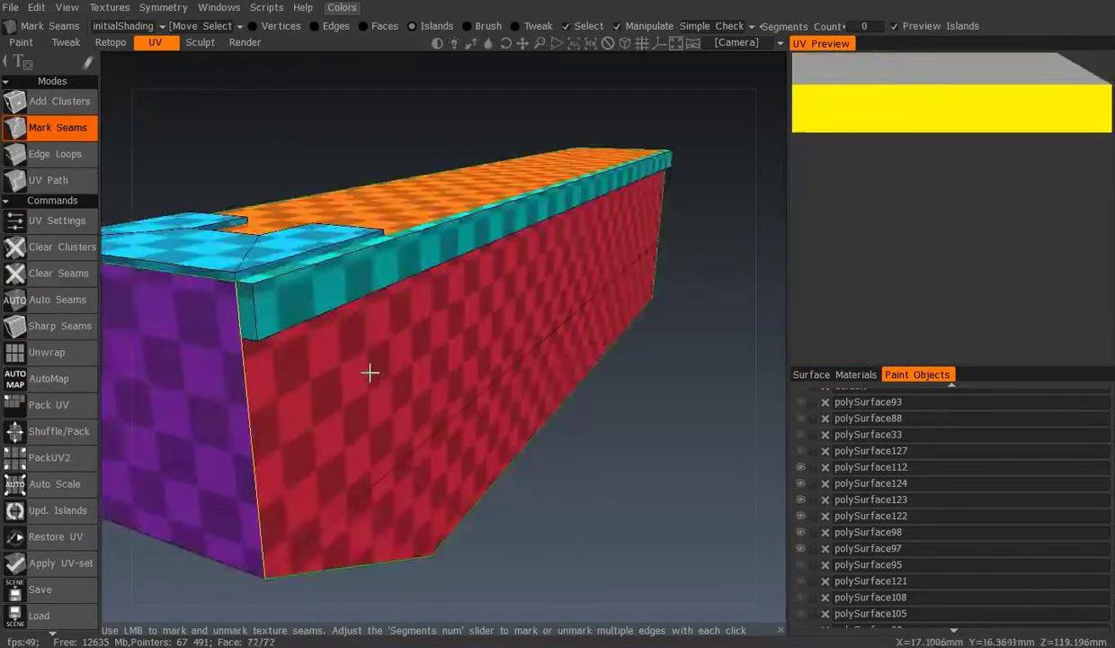
pyautogui.moveTo(375, 375); pyautogui.dragTo(395, 403)
pyautogui.moveTo(396, 363); pyautogui.dragTo(387, 333)
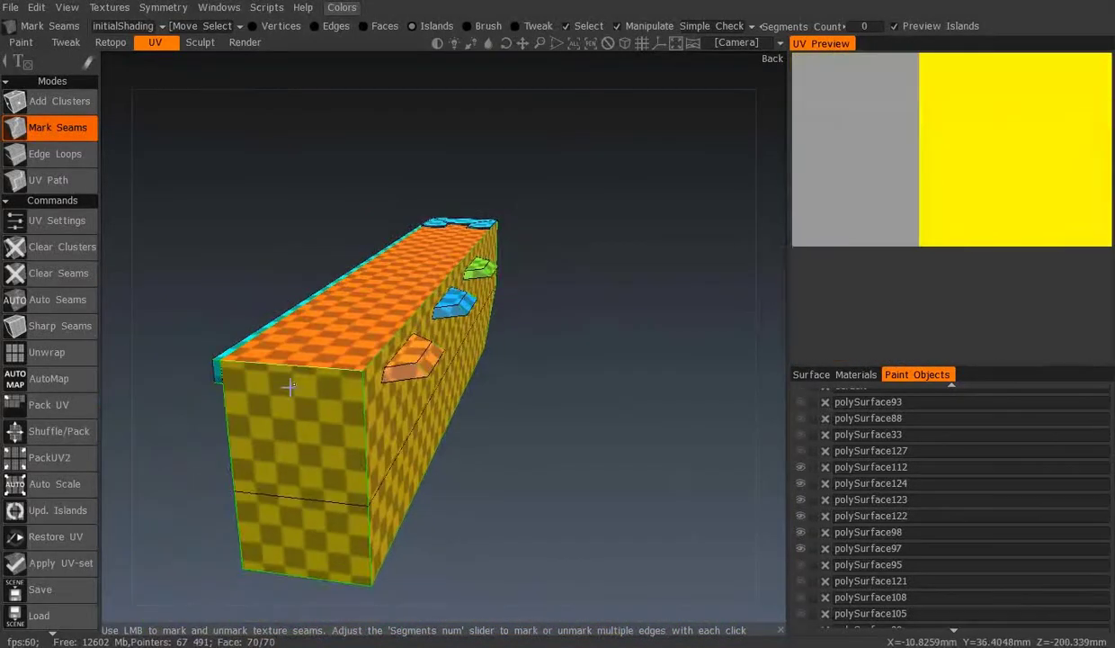
pyautogui.scroll(-5, 384, 334)
pyautogui.scroll(5, 459, 393)
pyautogui.scroll(3, 459, 393)
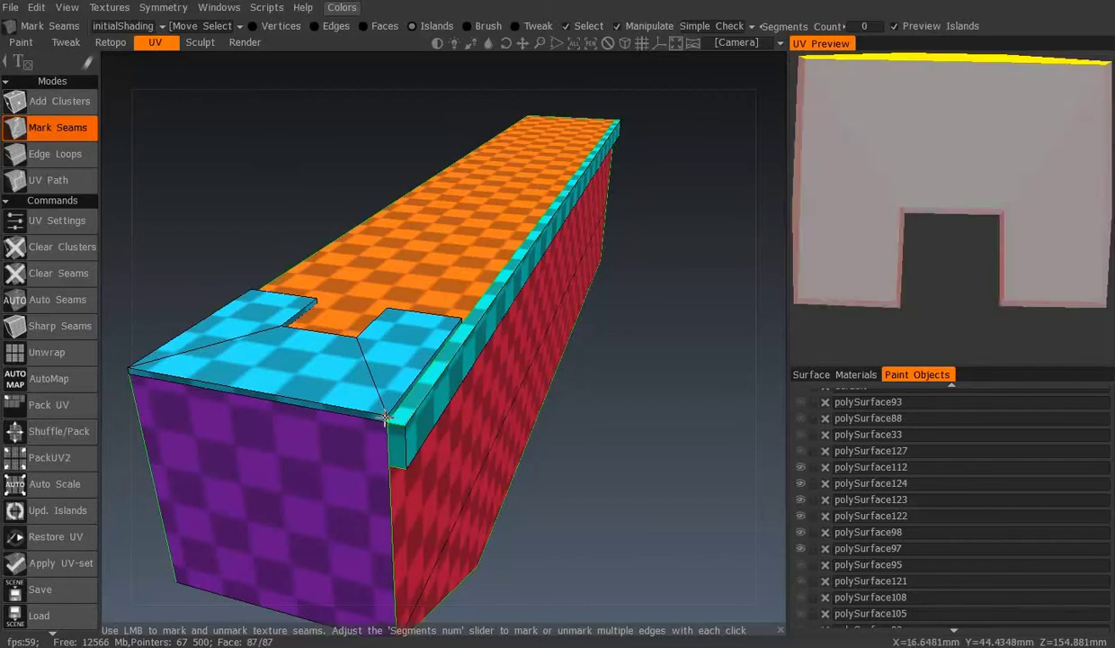
pyautogui.moveTo(389, 416); pyautogui.dragTo(518, 416)
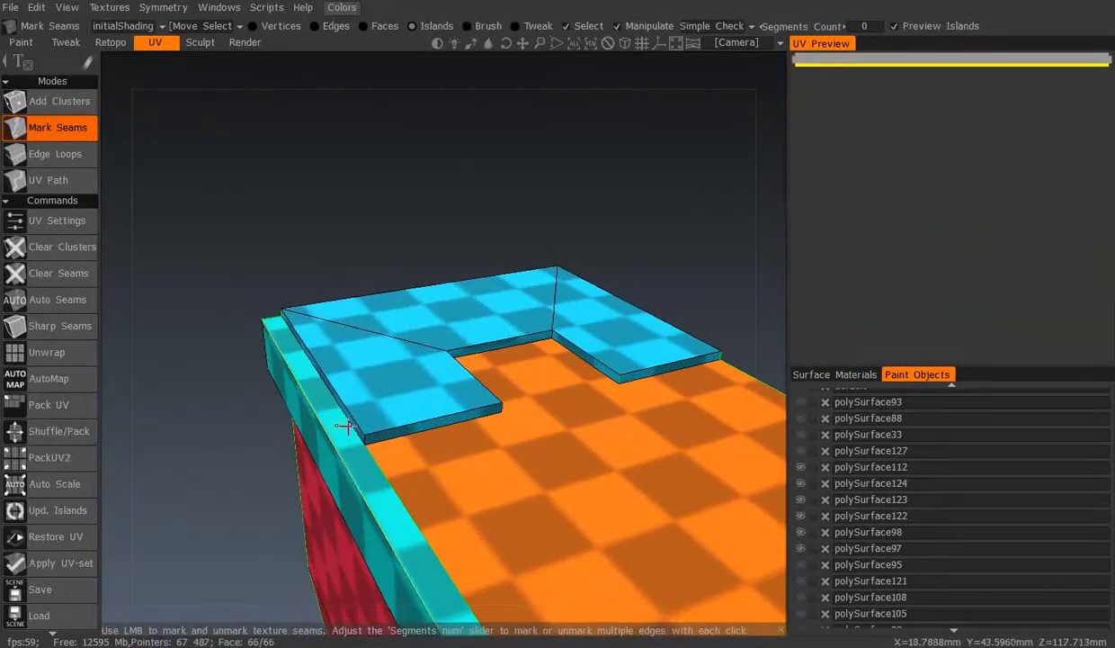
# Make polySurface127 visible and mark seams around the small tab on the thin strip running along the block.
pyautogui.moveTo(553, 335); pyautogui.dragTo(306, 329)
pyautogui.click(349, 333)
pyautogui.moveTo(630, 377); pyautogui.dragTo(407, 219)
pyautogui.moveTo(346, 234); pyautogui.dragTo(362, 159, button='middle')
pyautogui.moveTo(498, 205); pyautogui.dragTo(408, 355, button='middle')
pyautogui.moveTo(299, 243); pyautogui.dragTo(324, 280, button='middle')
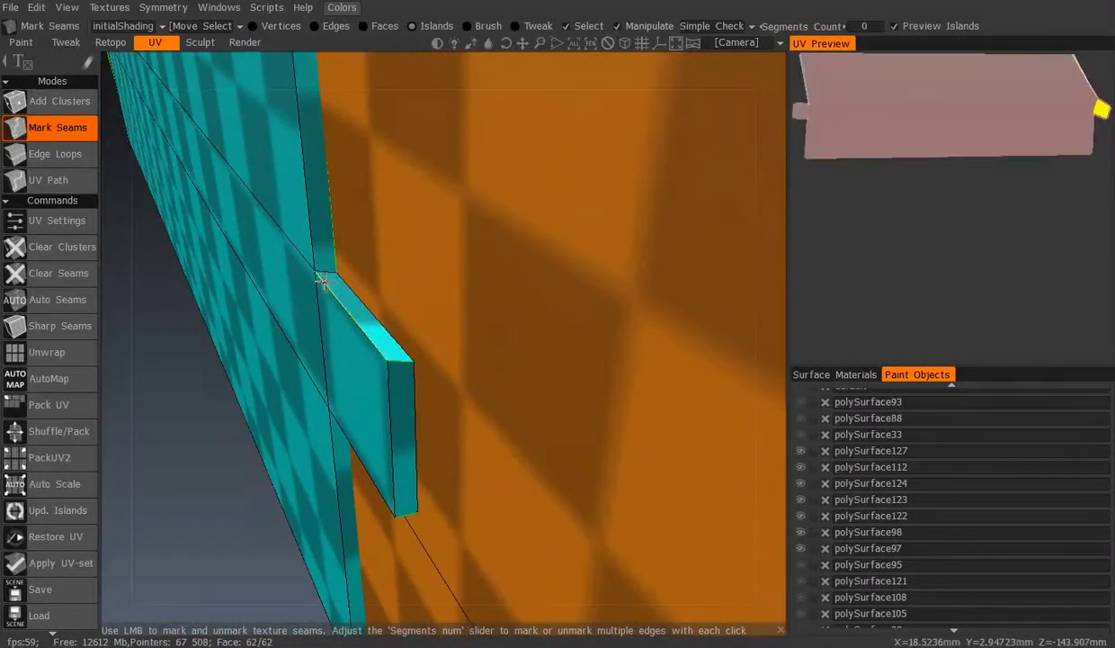
pyautogui.moveTo(397, 389); pyautogui.dragTo(560, 444, button='middle')
# Make polySurface33 and the remaining objects visible so that all floor pieces are displayed.
pyautogui.scroll(-5, 576, 405)
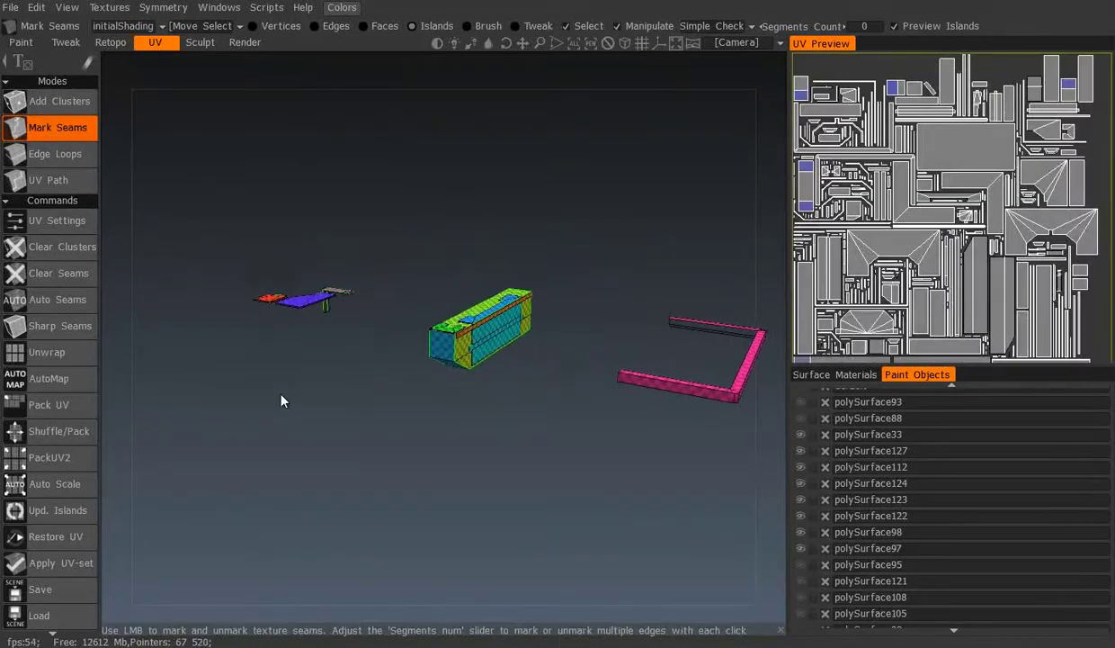
pyautogui.moveTo(578, 429); pyautogui.dragTo(502, 419, button='middle')
pyautogui.click(510, 376)
pyautogui.click(523, 483)
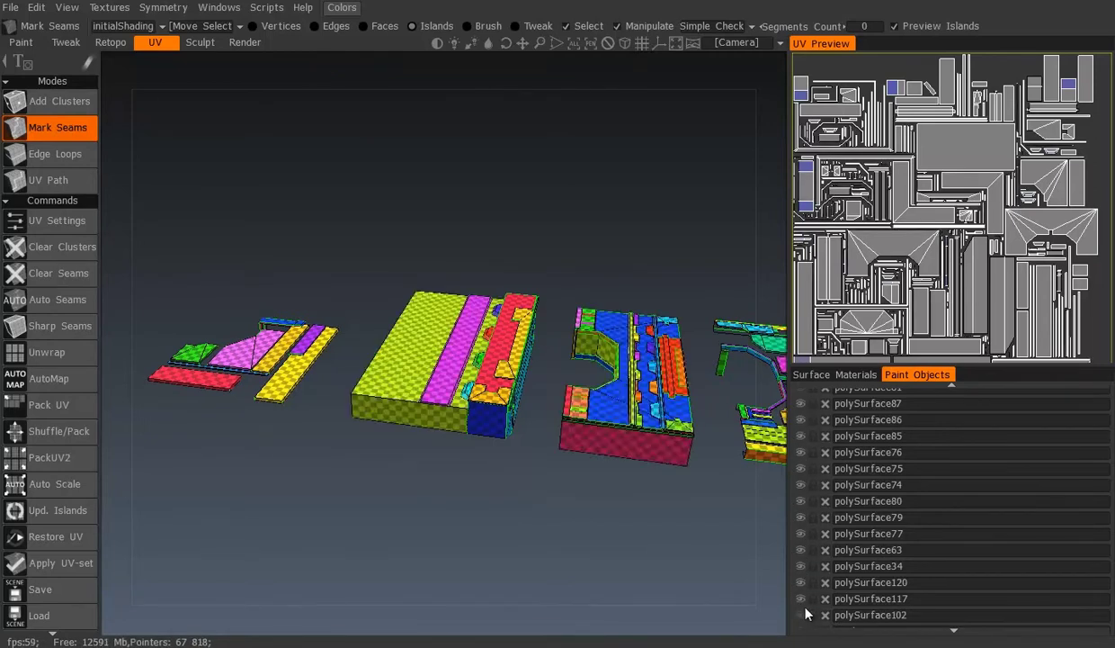
pyautogui.scroll(4, 796, 594)
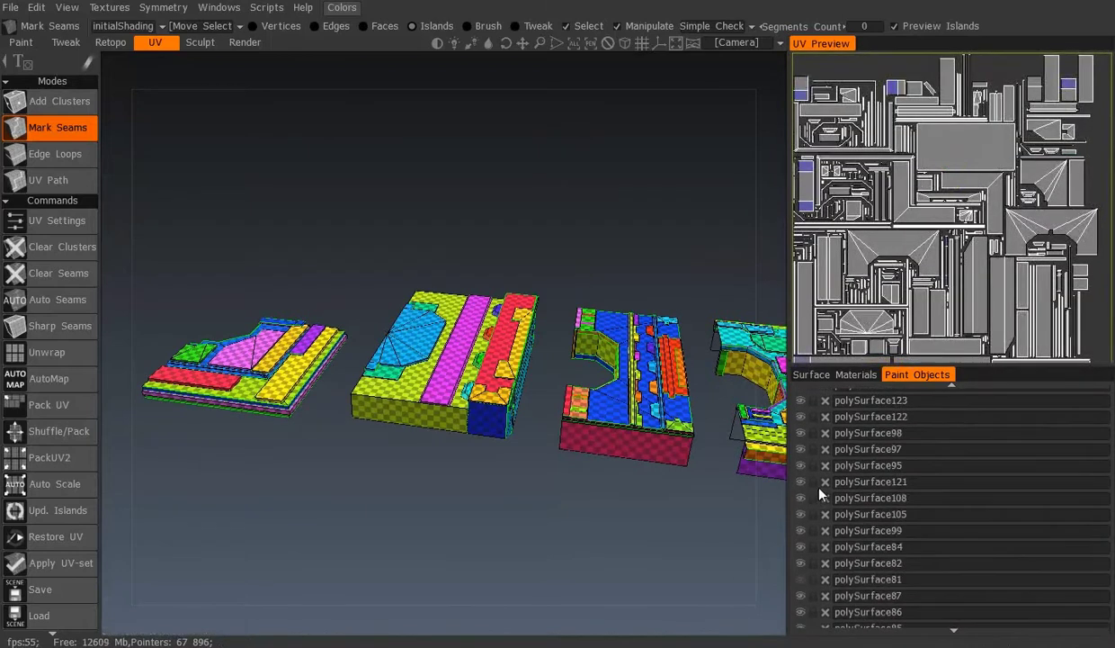
# Save the project as Floors Uvs in the Floors folder, using the 3b format.
pyautogui.hotkey('ctrl', 's')
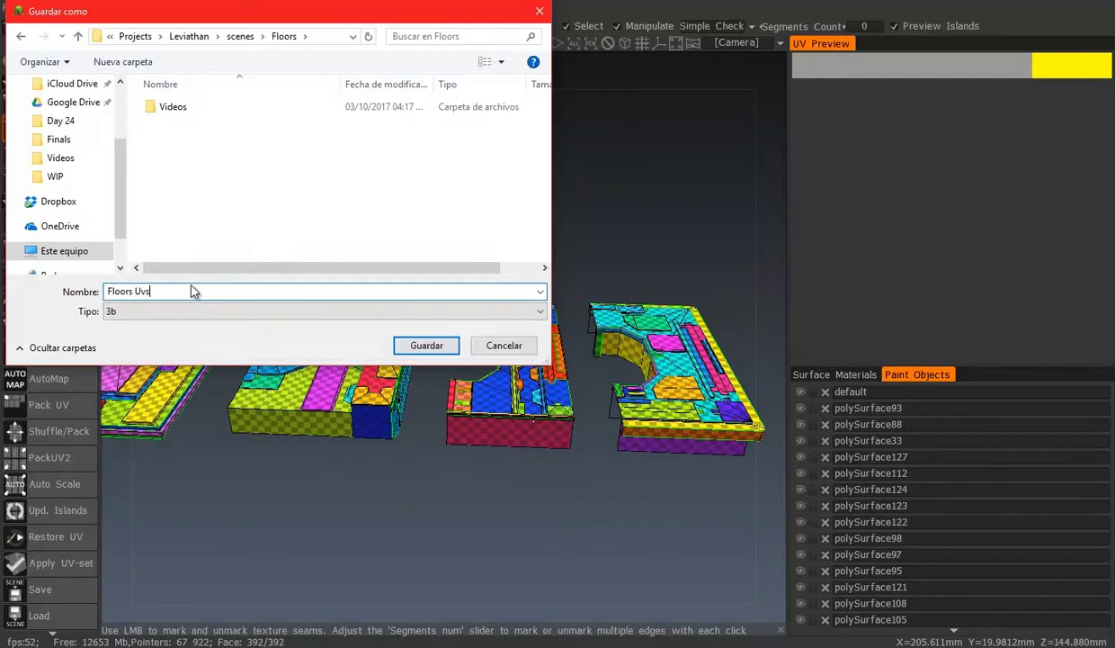
pyautogui.press('Return')
pyautogui.moveTo(540, 557); pyautogui.dragTo(576, 504)
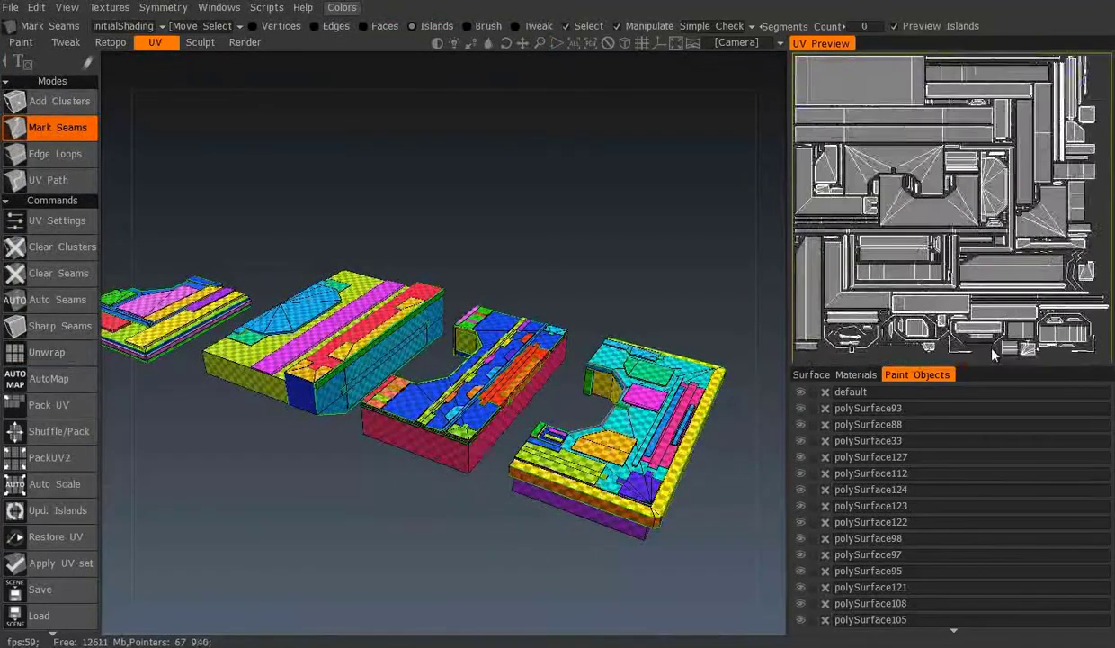
# Export the objects with their UVs to a mesh file in the project folder.
pyautogui.click(10, 7)
pyautogui.click(72, 220)
pyautogui.click(427, 346)
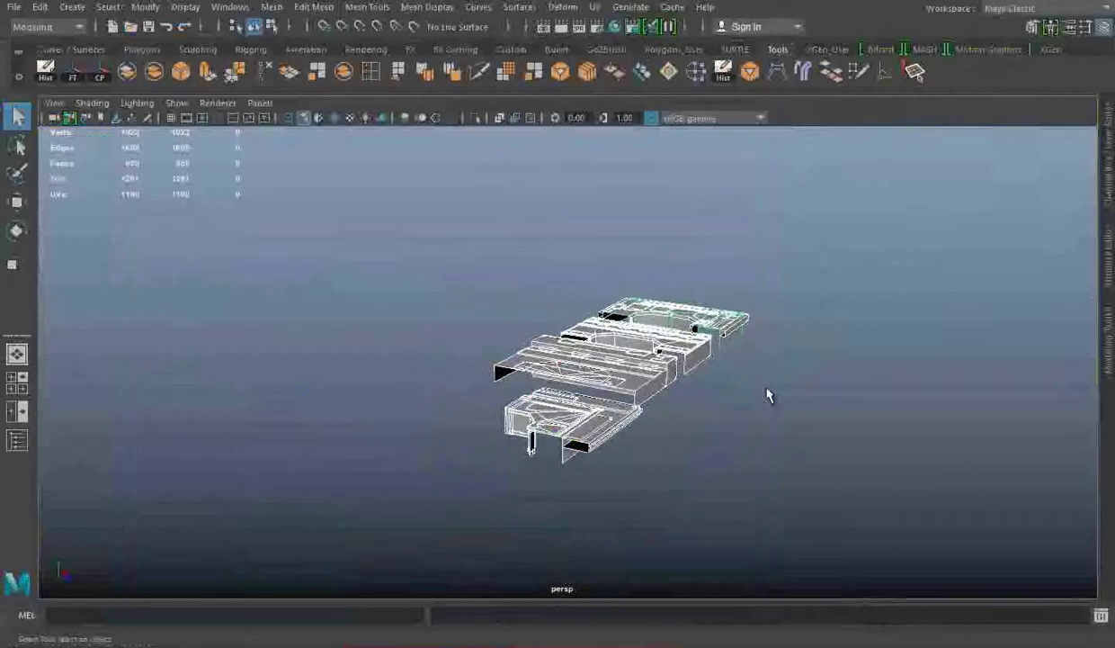
# In Maya, import the exported floor mesh into an empty scene, show the Outliner and frame polySurface93.
pyautogui.click(12, 8)
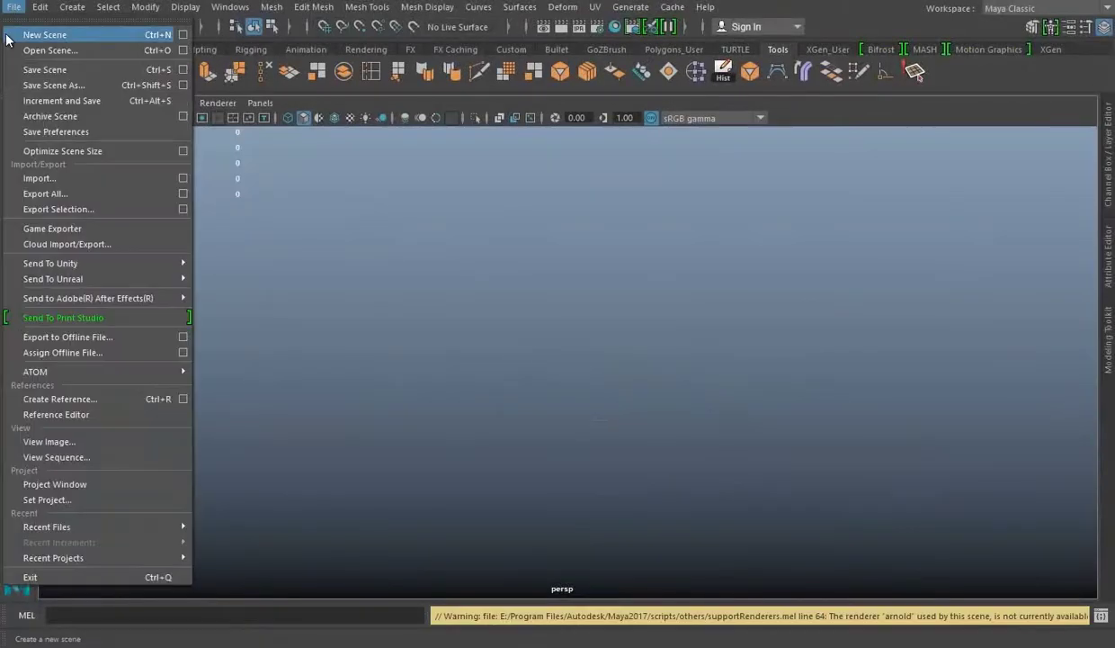
pyautogui.click(40, 178)
pyautogui.doubleClick(342, 264)
pyautogui.click(16, 440)
pyautogui.click(131, 213)
pyautogui.press('f')
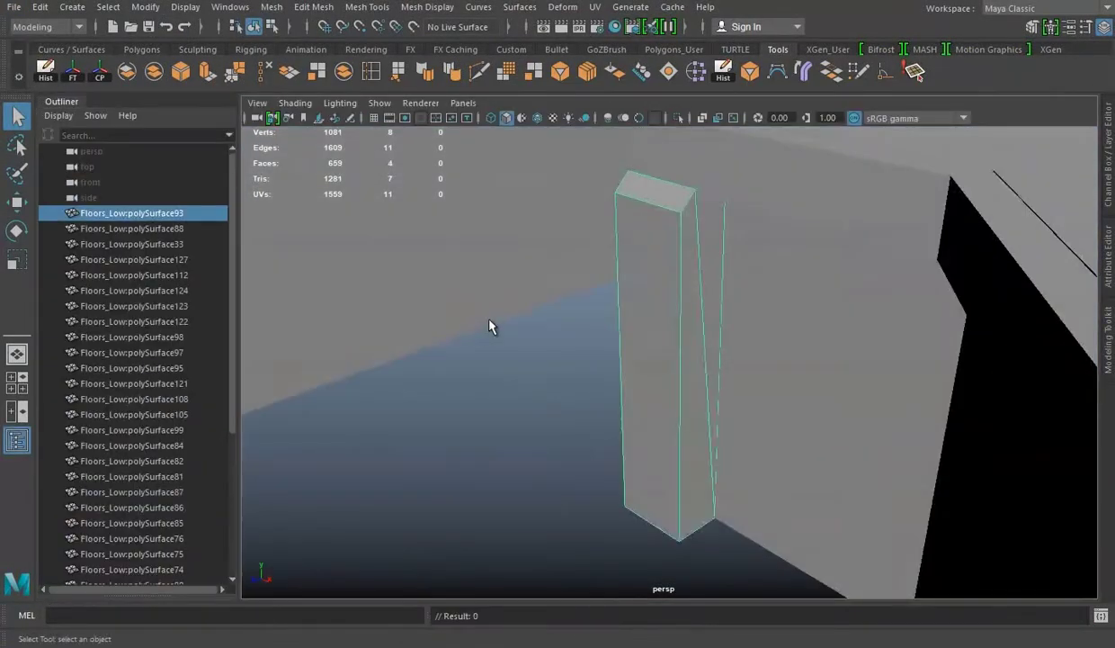
# Delete the faces of small trapezoidal details between the two rails on top of the middle notched floor piece.
pyautogui.scroll(-8, 463, 379)
pyautogui.scroll(4, 794, 353)
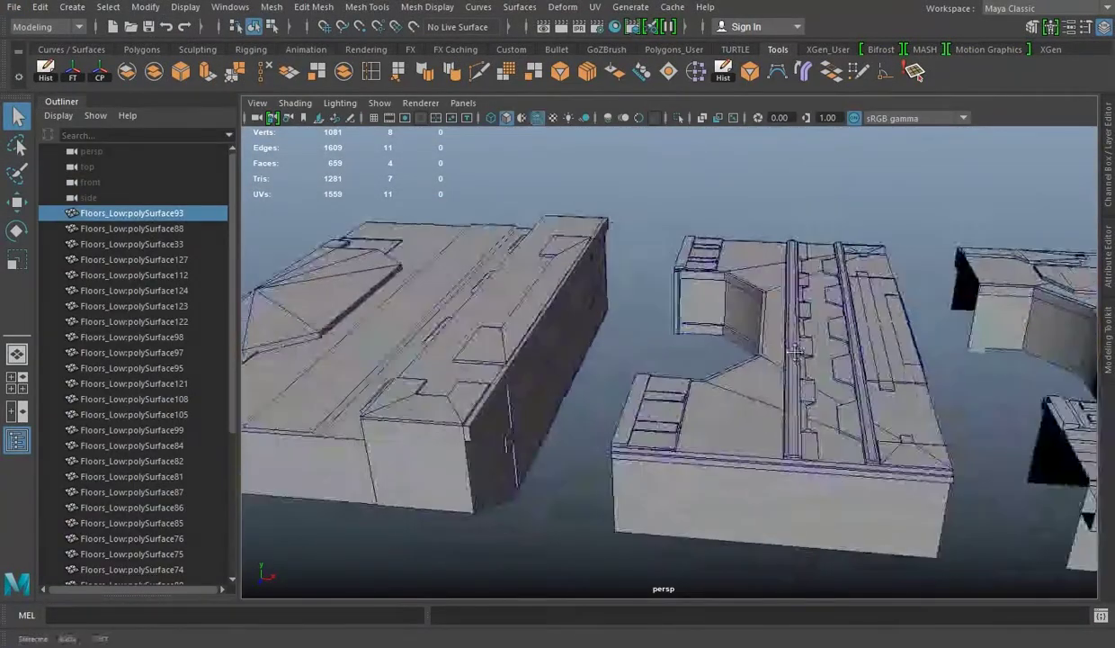
pyautogui.scroll(3, 794, 353)
pyautogui.moveTo(740, 217); pyautogui.dragTo(740, 256, button='right')
pyautogui.scroll(3, 714, 344)
pyautogui.scroll(-4, 693, 382)
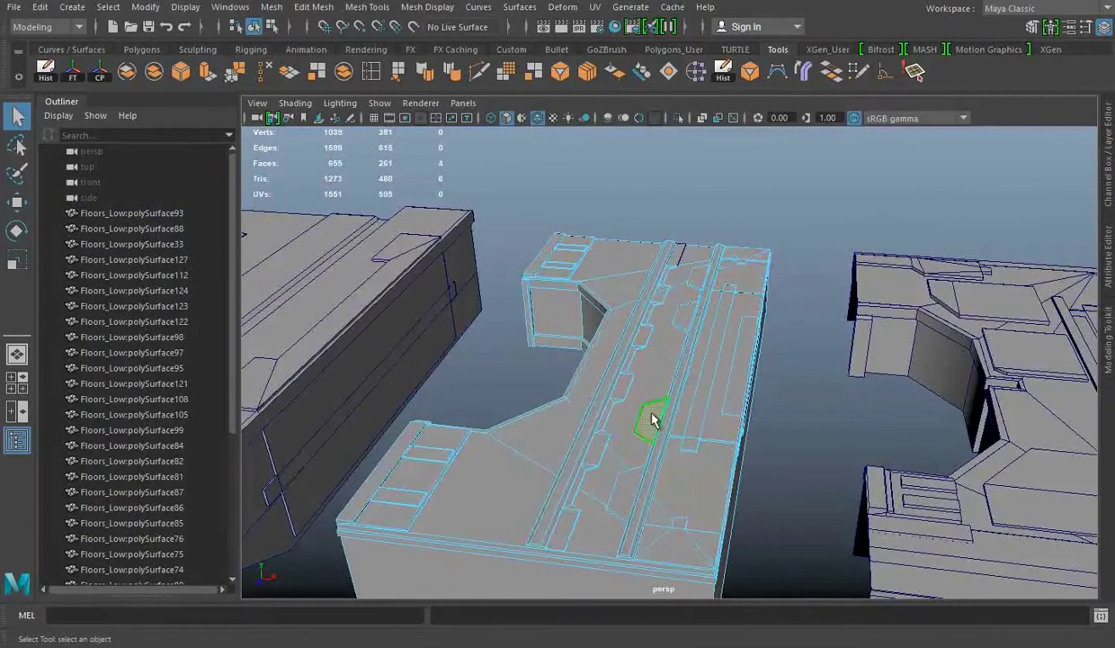
pyautogui.scroll(5, 637, 378)
pyautogui.scroll(-3, 779, 423)
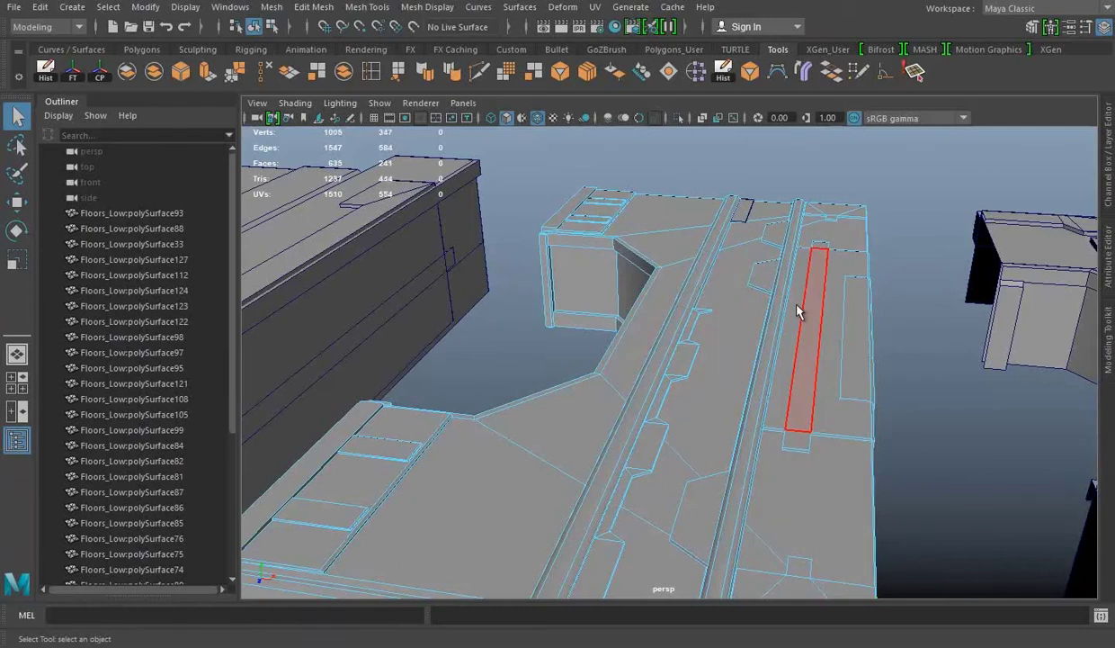
pyautogui.press('Delete')
pyautogui.scroll(-2, 810, 324)
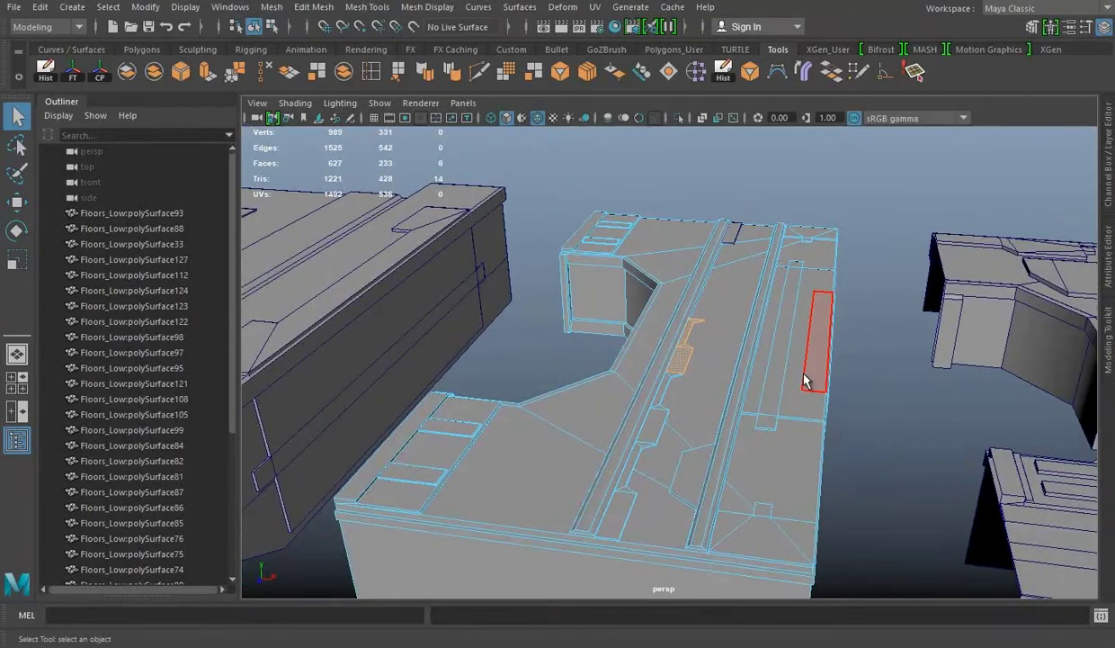
# Clean up the stray triangular faces in the inner corner on the underside of the notched floor piece.
pyautogui.keyDown('alt'); pyautogui.moveTo(821, 208); pyautogui.dragTo(768, 326); pyautogui.keyUp('alt')
pyautogui.scroll(5, 710, 393)
pyautogui.moveTo(660, 236); pyautogui.dragTo(590, 194, button='right')
pyautogui.keyDown('alt'); pyautogui.moveTo(590, 194); pyautogui.dragTo(612, 238); pyautogui.keyUp('alt')
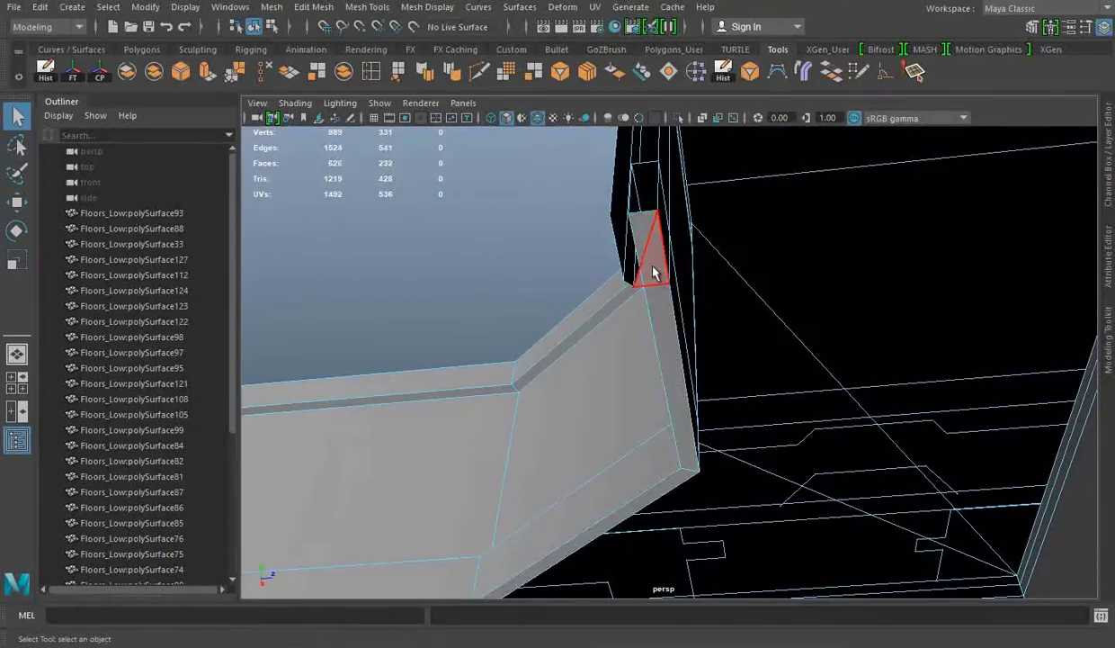
pyautogui.click(654, 272)
pyautogui.keyDown('alt'); pyautogui.moveTo(654, 272); pyautogui.dragTo(542, 291); pyautogui.keyUp('alt')
pyautogui.keyDown('alt'); pyautogui.moveTo(387, 363); pyautogui.dragTo(503, 270); pyautogui.keyUp('alt')
# Select all the floor pieces and export the selection.
pyautogui.moveTo(470, 248); pyautogui.dragTo(969, 518)
pyautogui.click(14, 6)
pyautogui.click(55, 208)
pyautogui.click(938, 505)
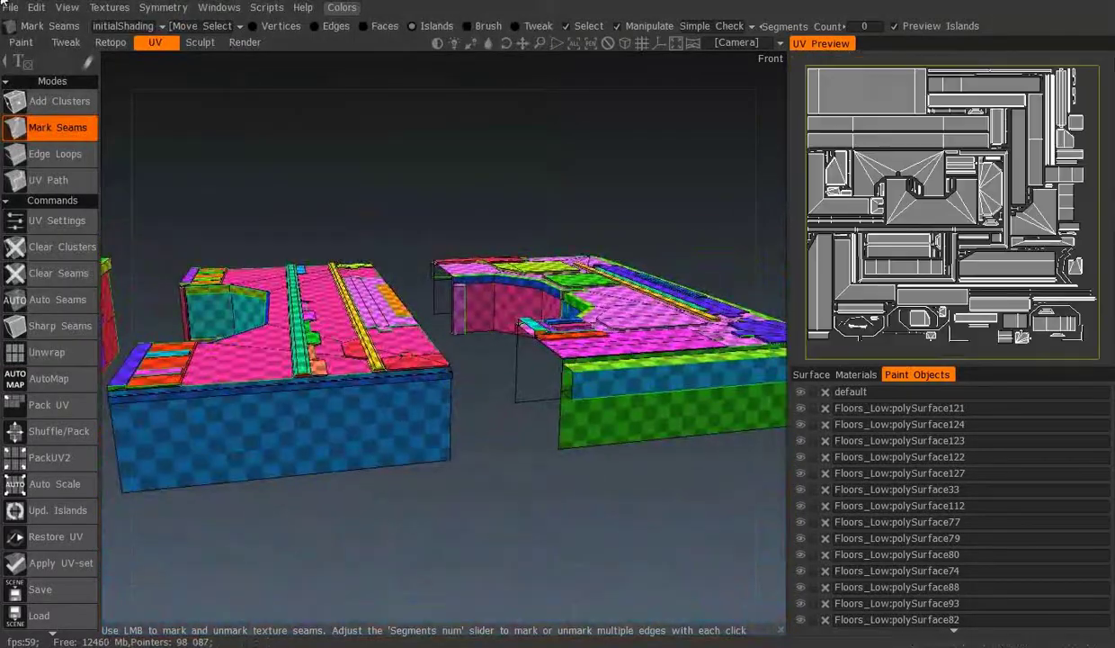
# Switch to 3D-Coat and save the project with the cleaned-up floor meshes as Floors Uvs.3b.
pyautogui.click(10, 7)
pyautogui.click(36, 142)
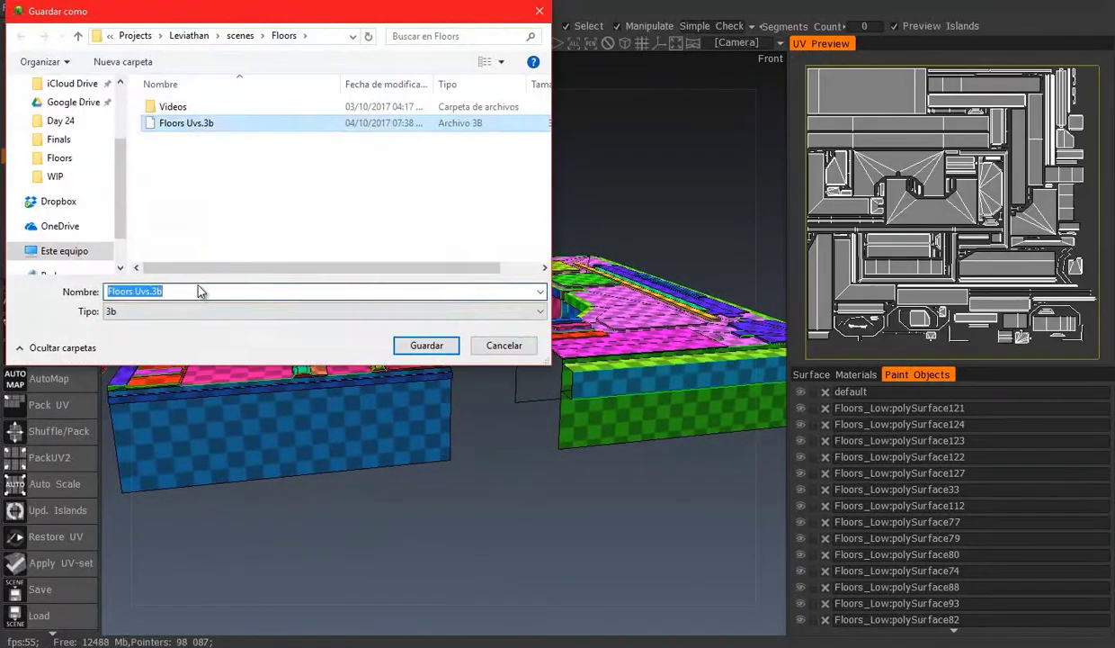
pyautogui.press('Return')
# Unmark the seam between the large floor block's top and front face, and check the concept art image of the modular pieces.
pyautogui.moveTo(458, 372); pyautogui.dragTo(352, 332)
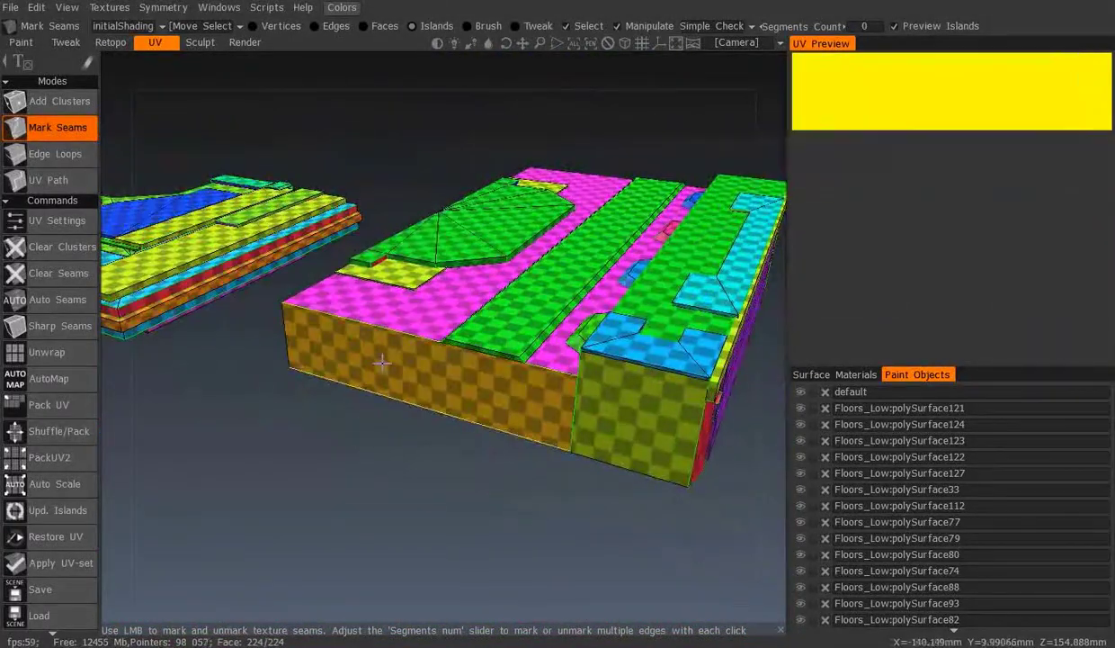
pyautogui.press('super+e')
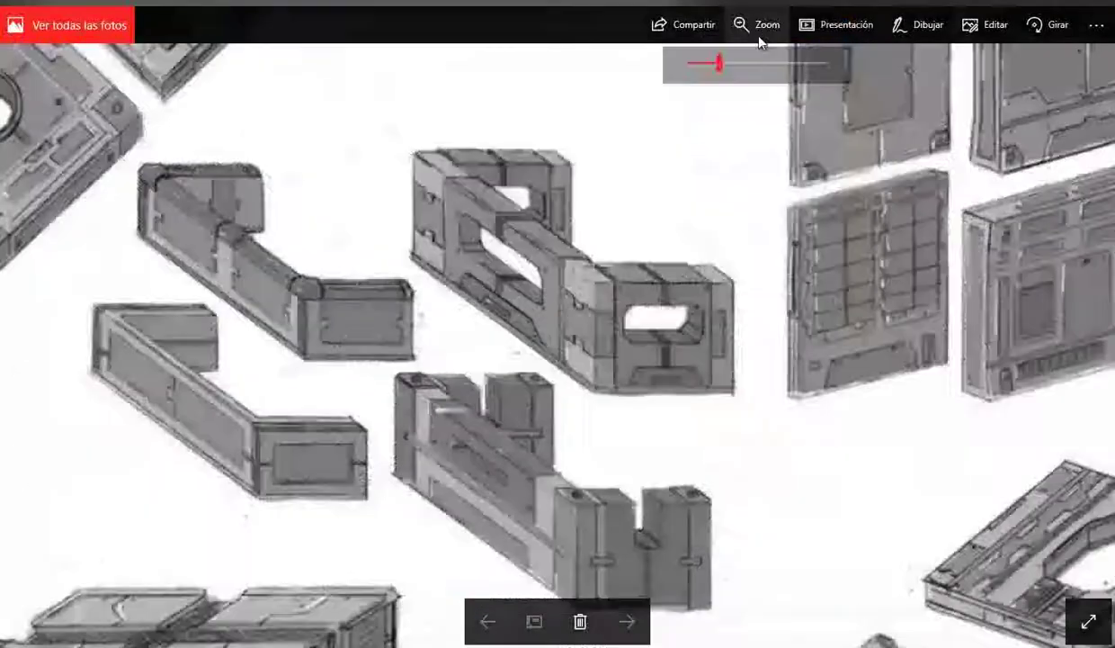
pyautogui.moveTo(1034, 643); pyautogui.dragTo(642, 466)
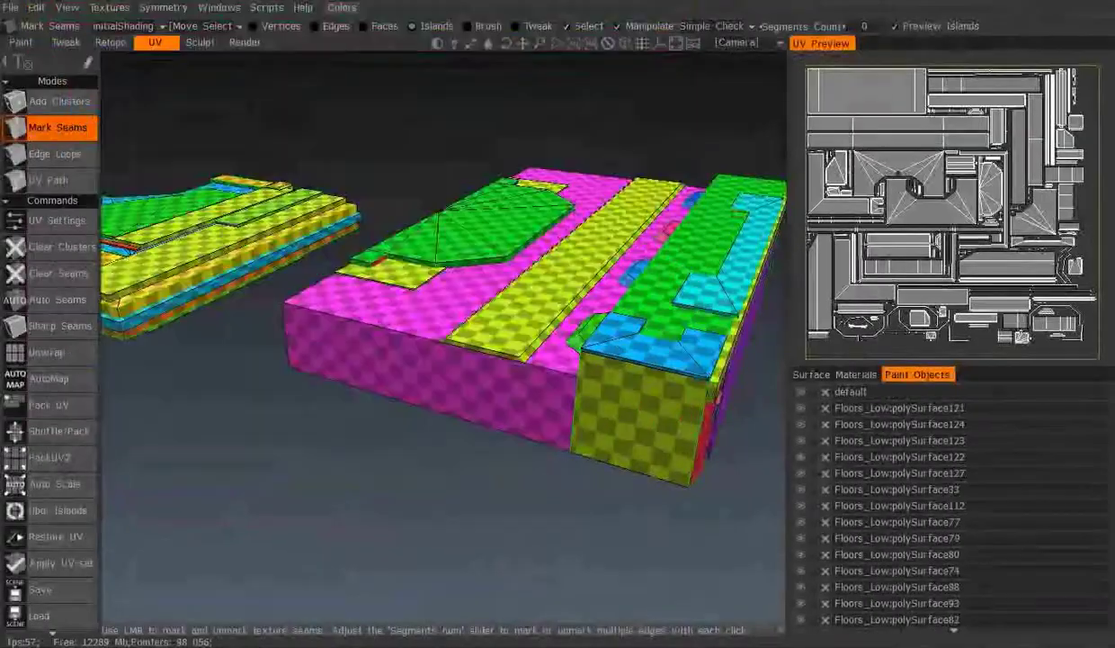
# Export the repacked floor objects as a low-poly mesh using the v-ray preset.
pyautogui.moveTo(504, 297); pyautogui.dragTo(581, 340)
pyautogui.scroll(-4, 540, 387)
pyautogui.click(10, 7)
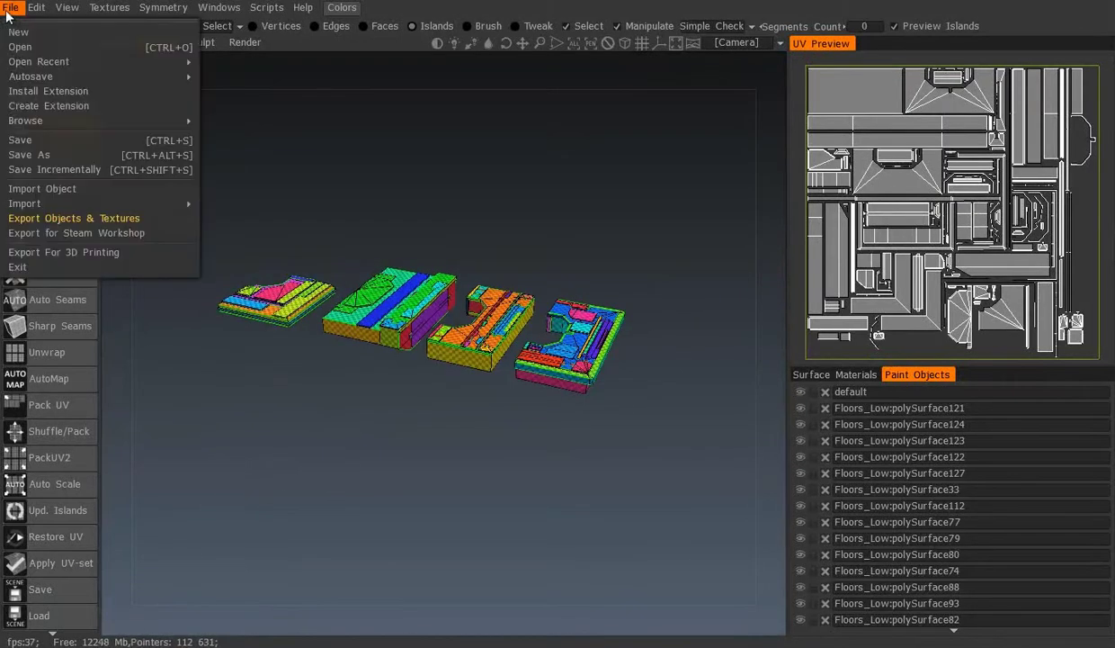
pyautogui.click(36, 218)
pyautogui.click(427, 346)
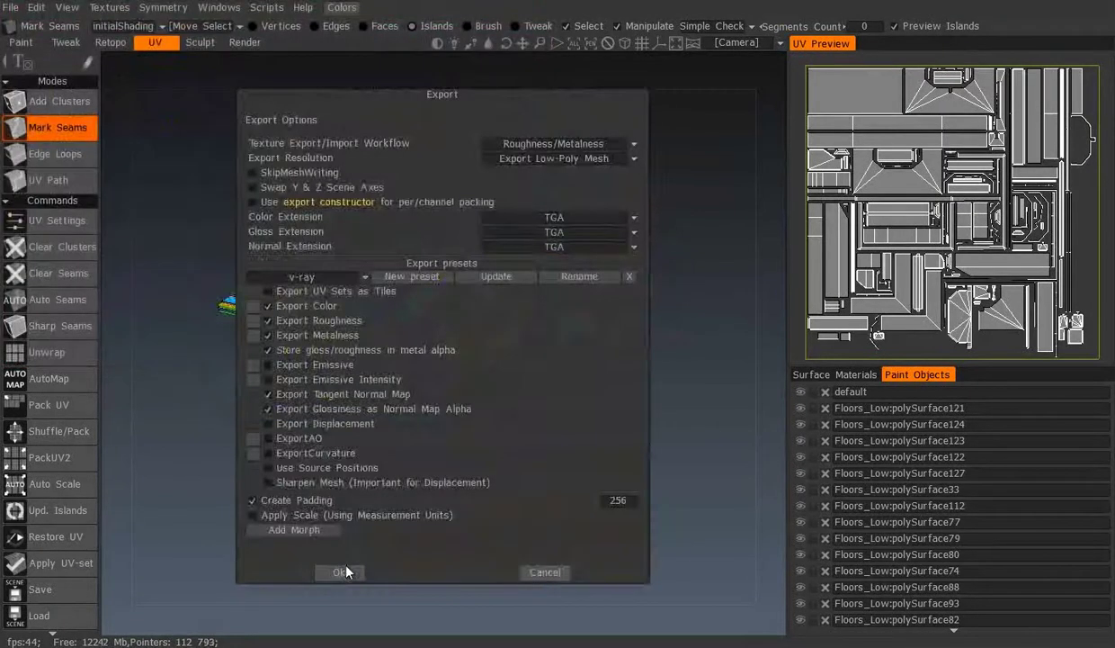
pyautogui.click(344, 570)
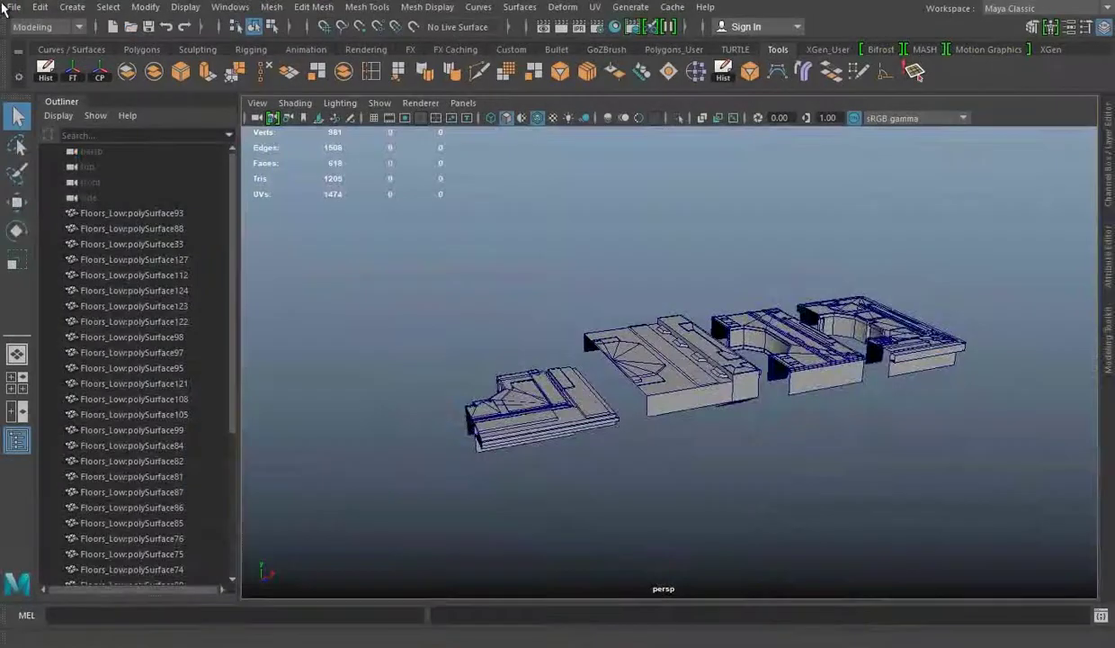
# In Maya, start a new scene without saving the old one, import the exported floor mesh and select polySurface33.
pyautogui.click(14, 7)
pyautogui.click(45, 33)
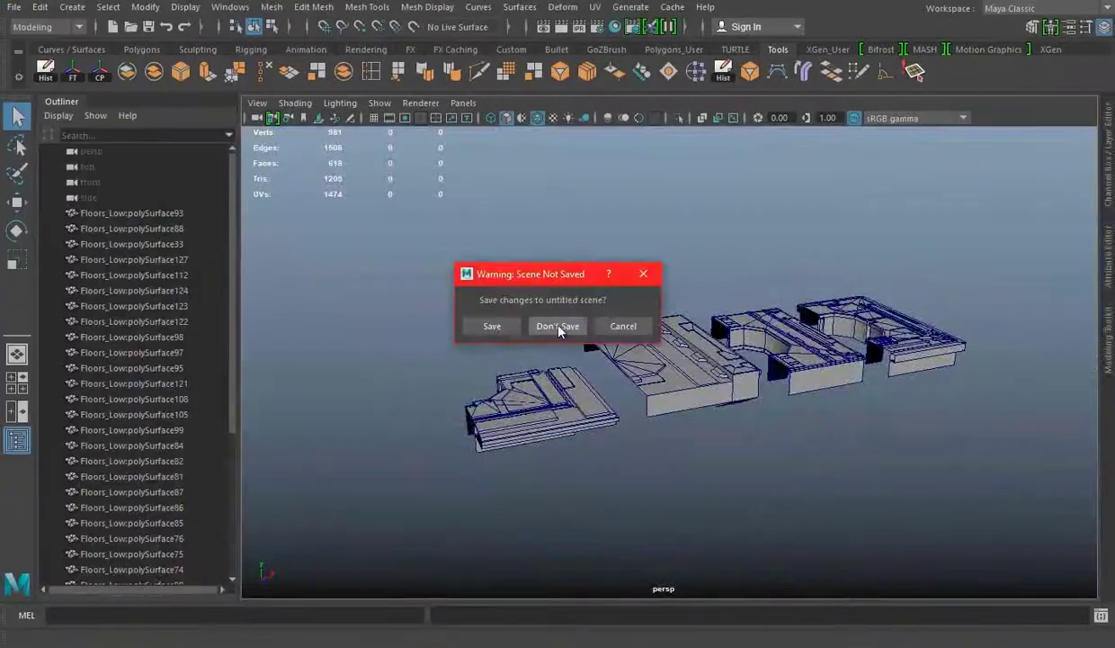
pyautogui.click(557, 327)
pyautogui.click(13, 7)
pyautogui.click(72, 190)
pyautogui.doubleClick(370, 245)
pyautogui.click(131, 289)
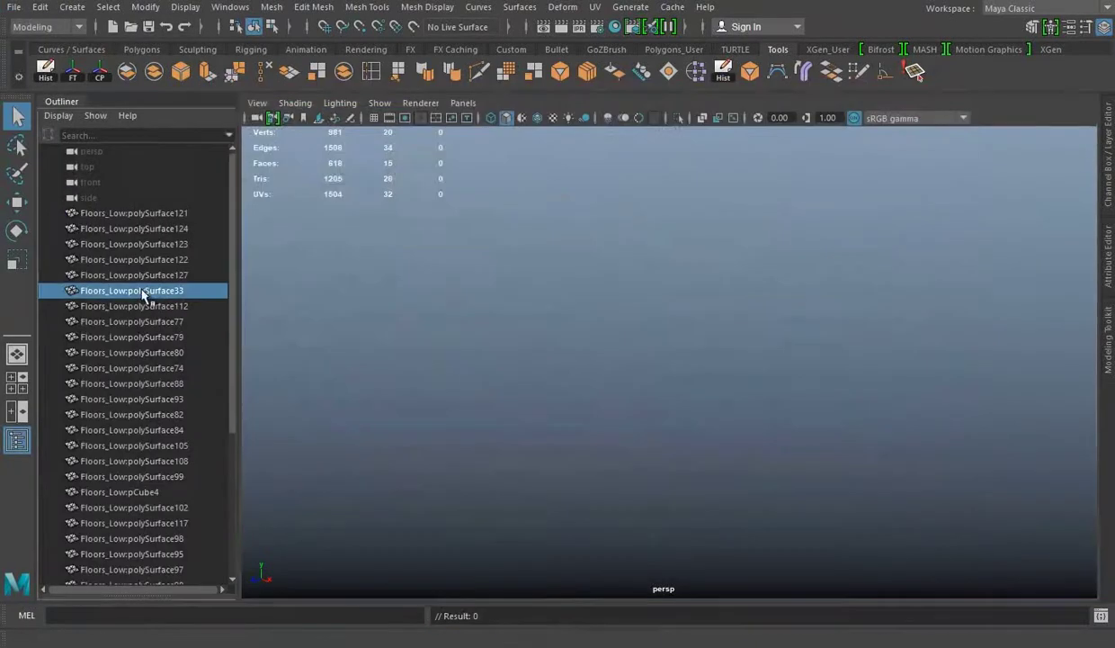
# Save the Maya scene as Floors 01 UVS in the Floors folder.
pyautogui.hotkey('ctrl', 'shift', 's')
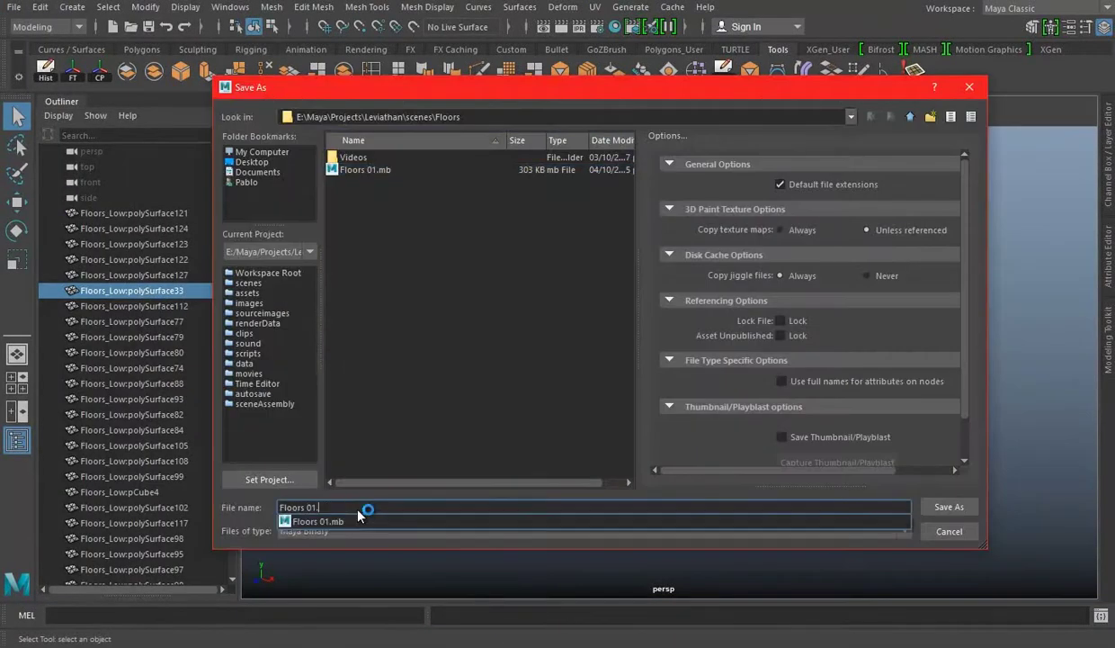
pyautogui.write('Floors 01 UVS')
pyautogui.press('Return')
# Select all floor pieces and give them a material with the lettered, coloured UV checker image as its texture.
pyautogui.moveTo(368, 247); pyautogui.dragTo(841, 472)
pyautogui.scroll(2, 769, 241)
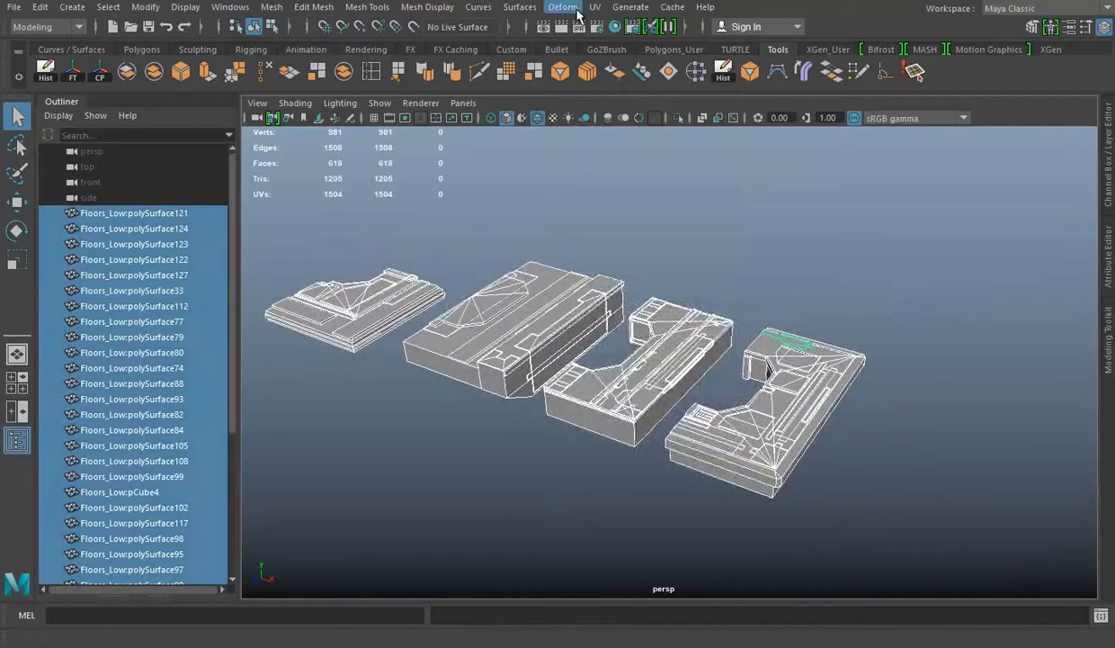
pyautogui.moveTo(766, 229); pyautogui.dragTo(868, 524, button='right')
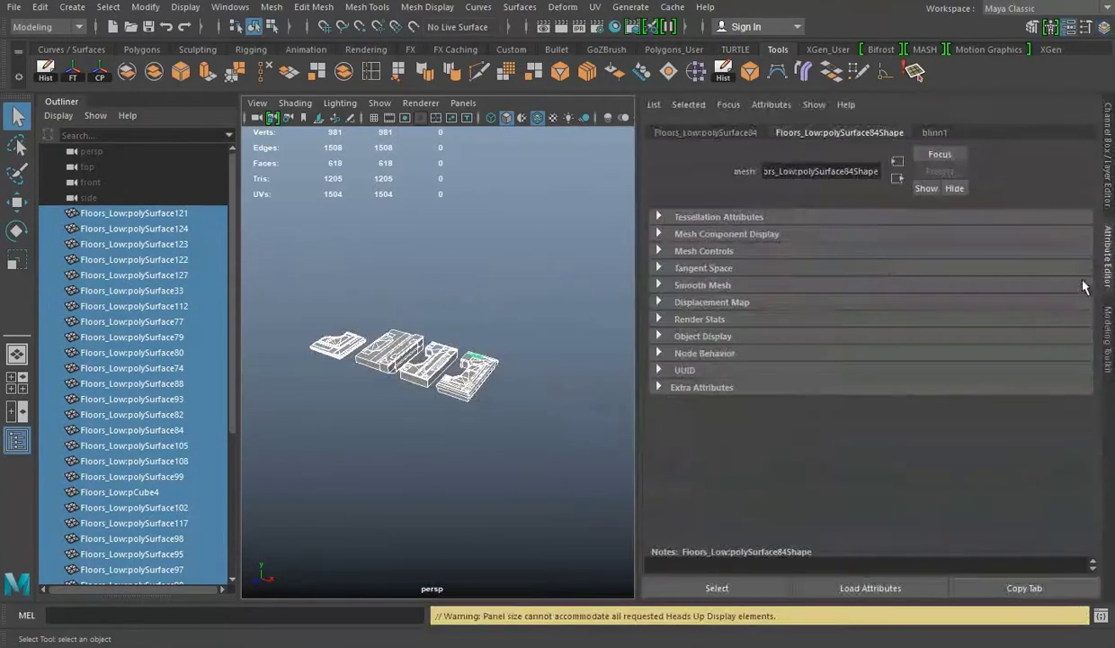
pyautogui.click(1067, 310)
pyautogui.click(428, 301)
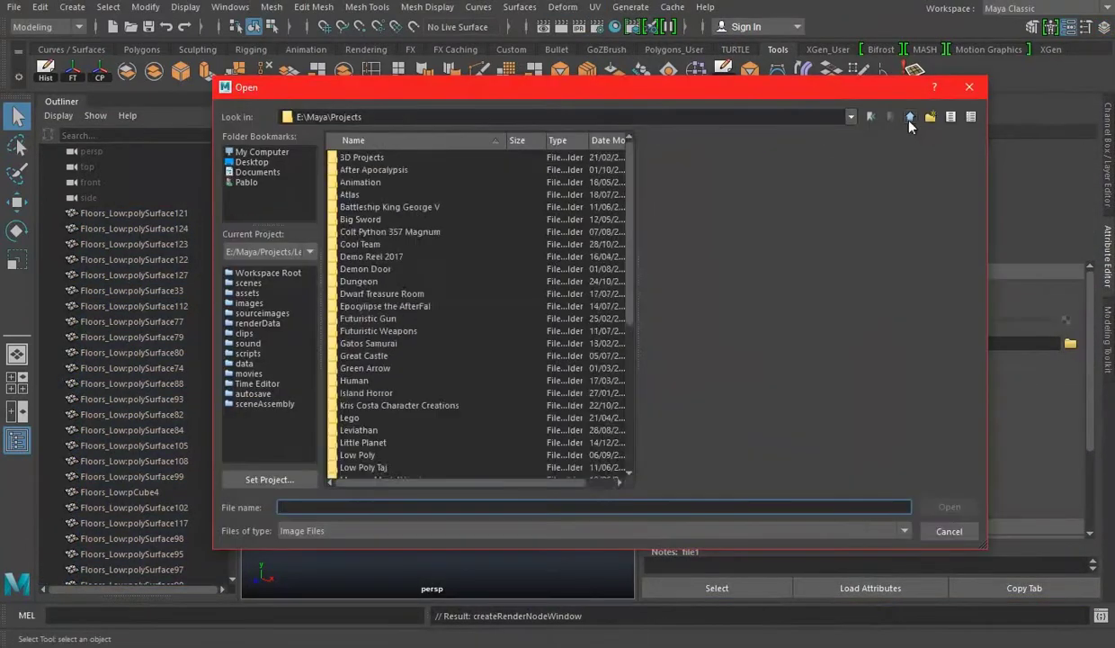
pyautogui.doubleClick(355, 468)
pyautogui.hotkey('ctrl', 'a')
pyautogui.scroll(3, 564, 277)
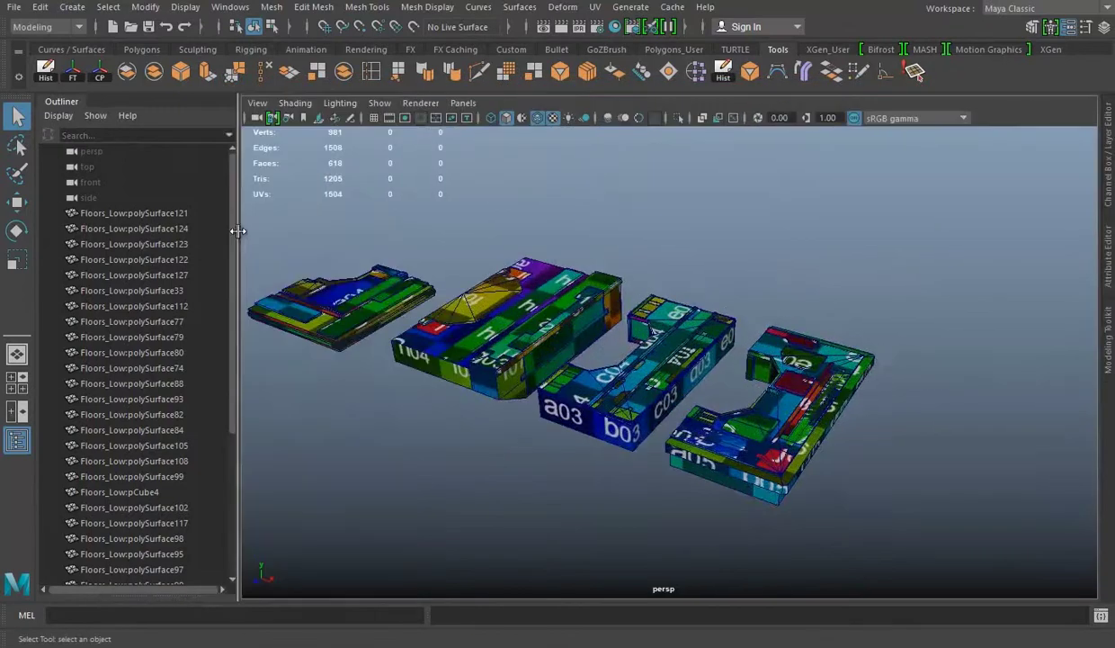
# Inspect the textured floor pieces and open the UV Editor to view a selected part's UVs over the checker.
pyautogui.keyDown('alt'); pyautogui.moveTo(405, 269); pyautogui.dragTo(540, 297); pyautogui.keyUp('alt')
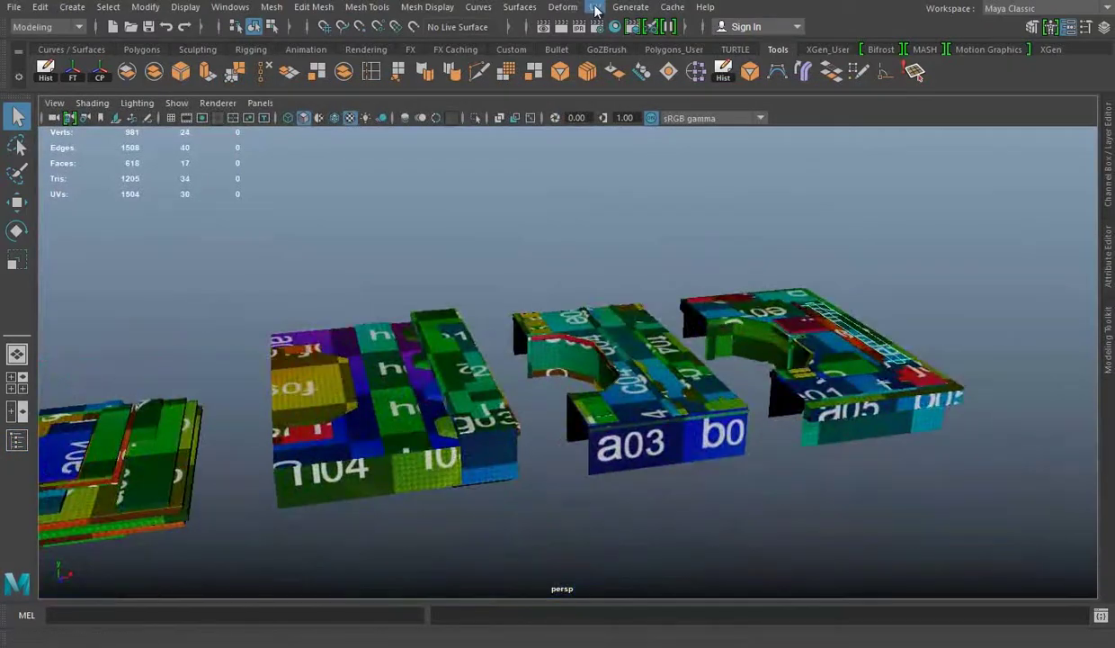
pyautogui.click(592, 7)
pyautogui.click(620, 27)
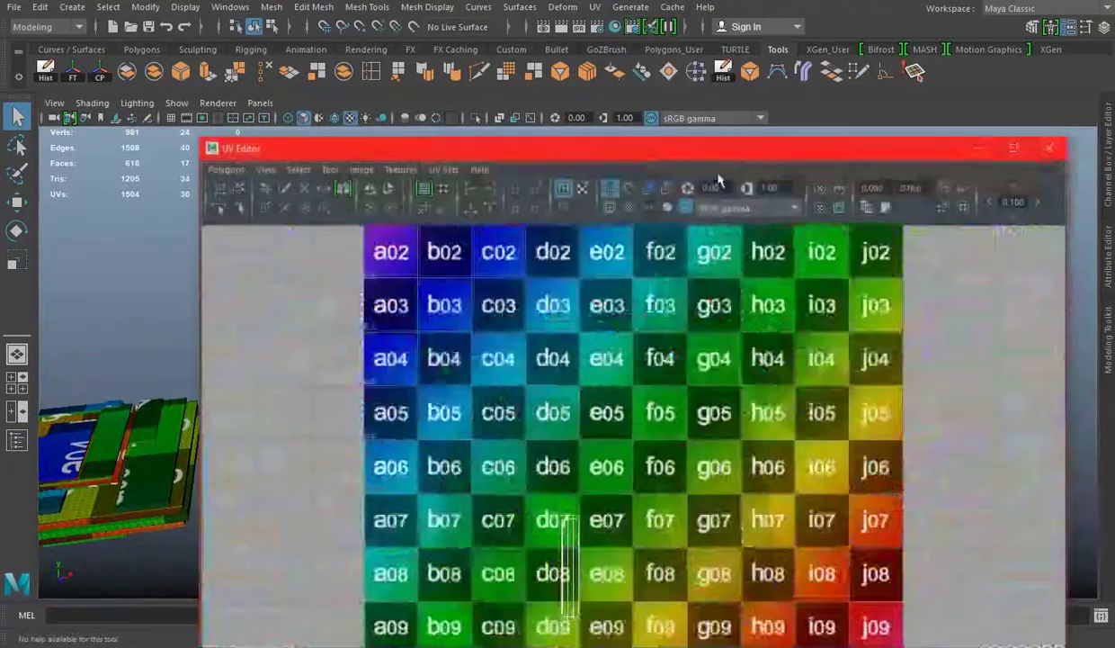
# Enlarge the UV Editor window and hide the checker image behind the floor pieces' UVs.
pyautogui.moveTo(539, 147); pyautogui.dragTo(1021, 137)
pyautogui.moveTo(199, 268); pyautogui.dragTo(629, 450)
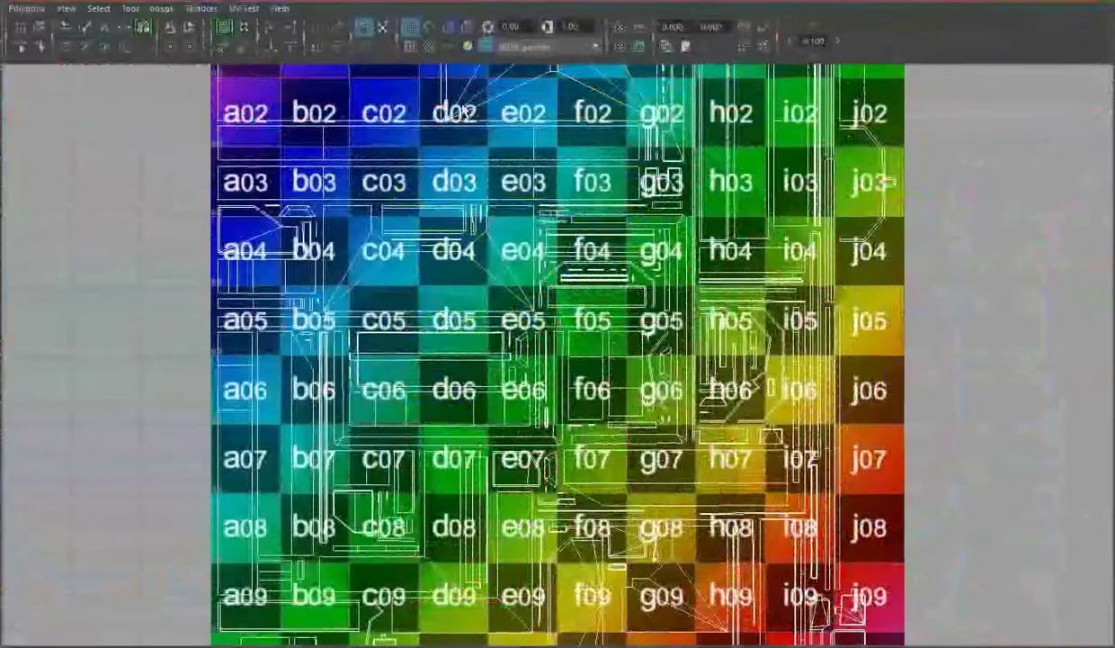
pyautogui.click(363, 26)
# Move and scale loose UV shells into the free space along the lower edge of the UV square.
pyautogui.scroll(-2, 672, 292)
pyautogui.scroll(4, 791, 390)
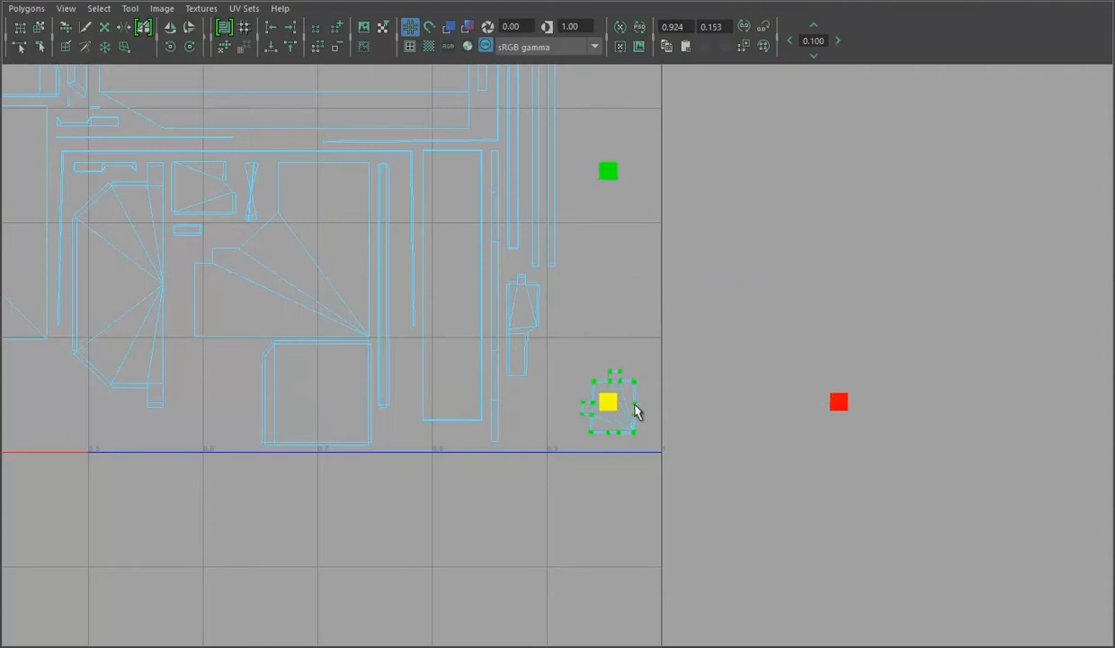
pyautogui.keyDown('alt'); pyautogui.moveTo(130, 400); pyautogui.dragTo(696, 398, button='middle'); pyautogui.keyUp('alt')
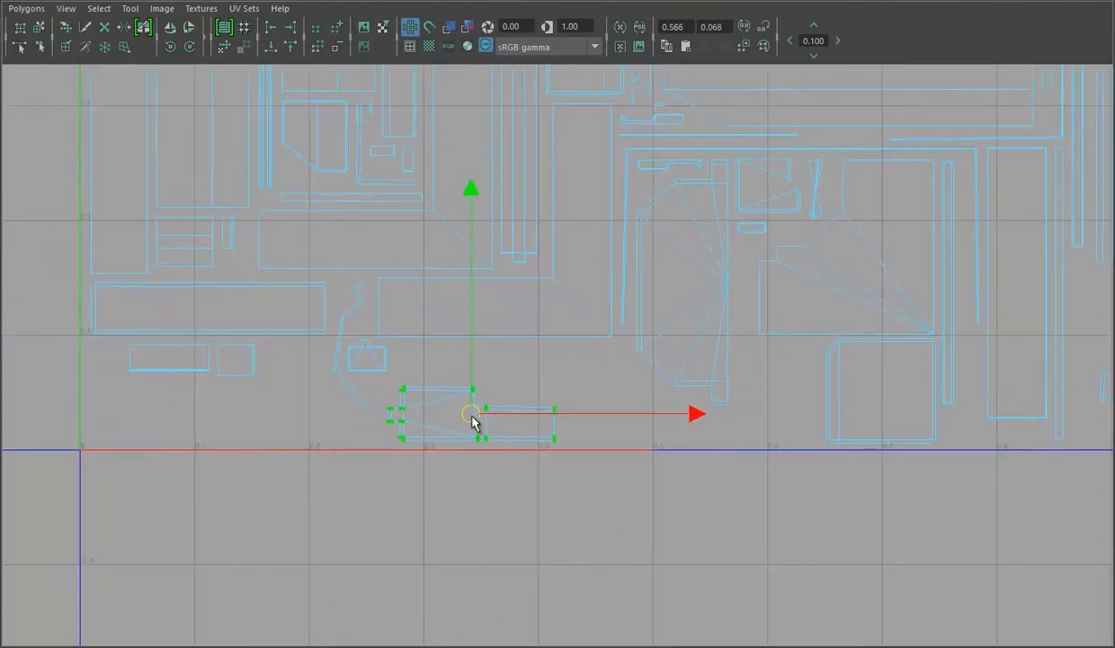
pyautogui.scroll(-2, 502, 396)
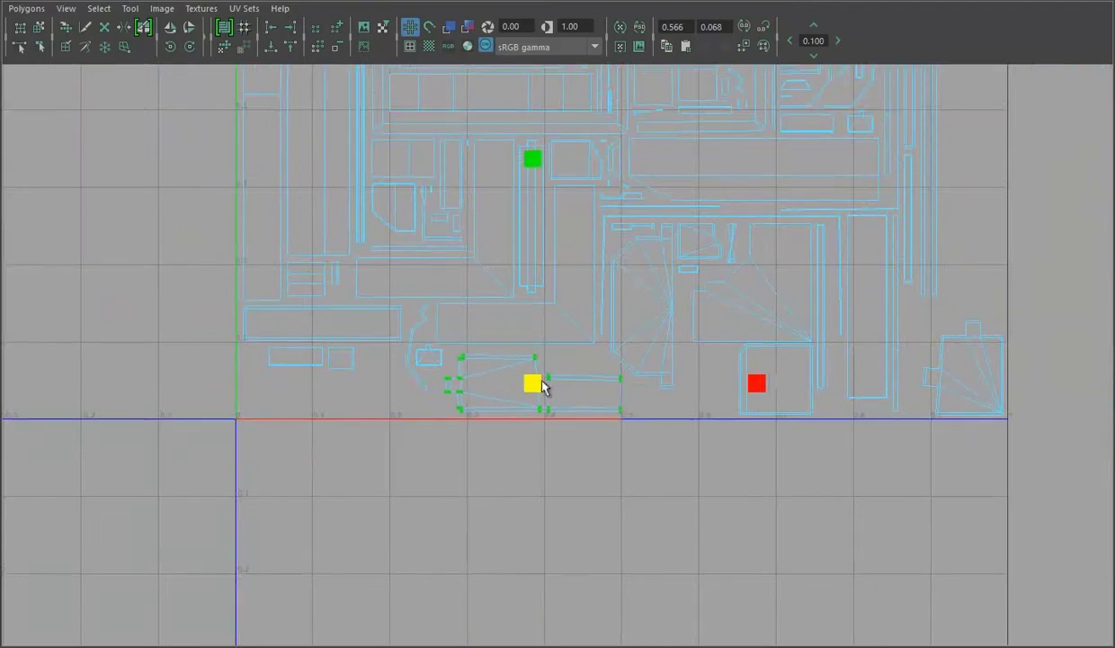
pyautogui.keyDown('alt'); pyautogui.moveTo(861, 348); pyautogui.dragTo(626, 357, button='middle'); pyautogui.keyUp('alt')
pyautogui.scroll(-5, 725, 374)
pyautogui.scroll(3, 509, 323)
# Select further UV shells and move them into the free strip near the right edge of the UV square.
pyautogui.click(318, 406)
pyautogui.keyDown('ctrl'); pyautogui.moveTo(319, 408); pyautogui.dragTo(406, 406, button='right'); pyautogui.keyUp('ctrl')
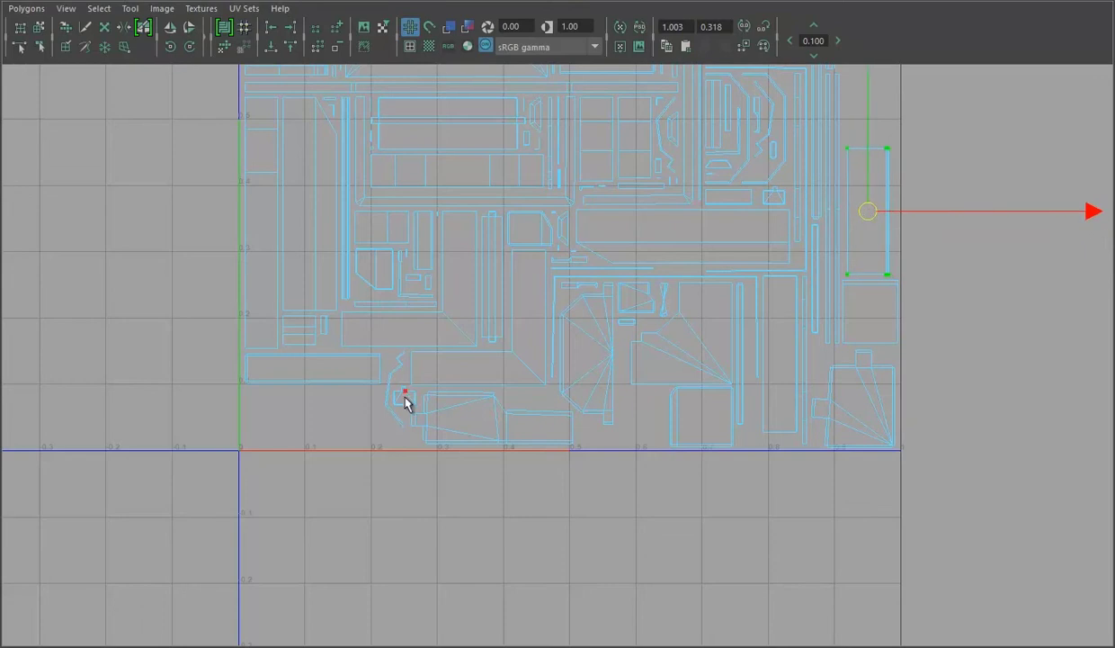
pyautogui.press('w')
pyautogui.scroll(-2, 487, 423)
pyautogui.scroll(2, 502, 352)
# Rearrange more UV shells in the gaps of the layout's lowest row, comparing their checker size on the floor models.
pyautogui.click(502, 350)
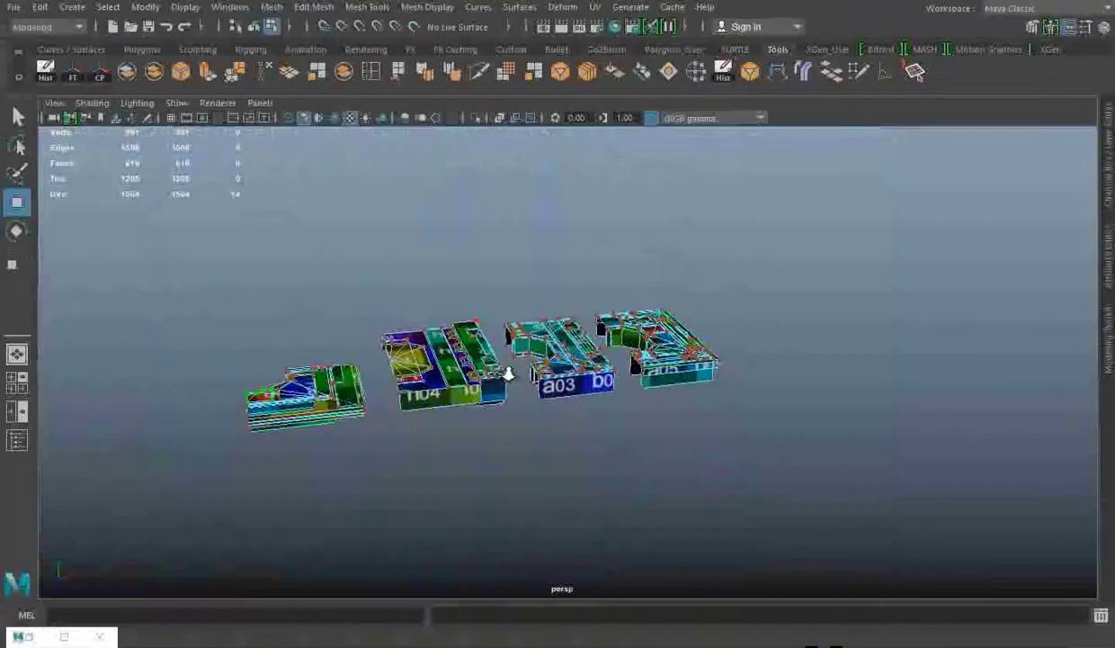
pyautogui.scroll(5, 508, 373)
pyautogui.scroll(-2, 485, 335)
pyautogui.scroll(3, 735, 355)
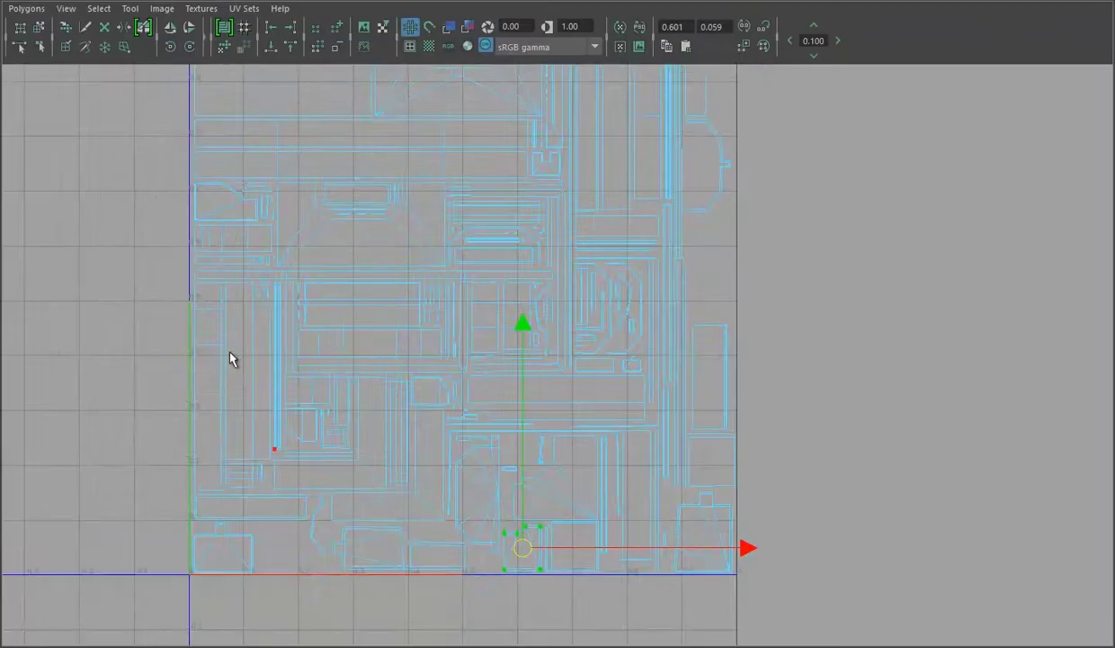
pyautogui.scroll(5, 551, 419)
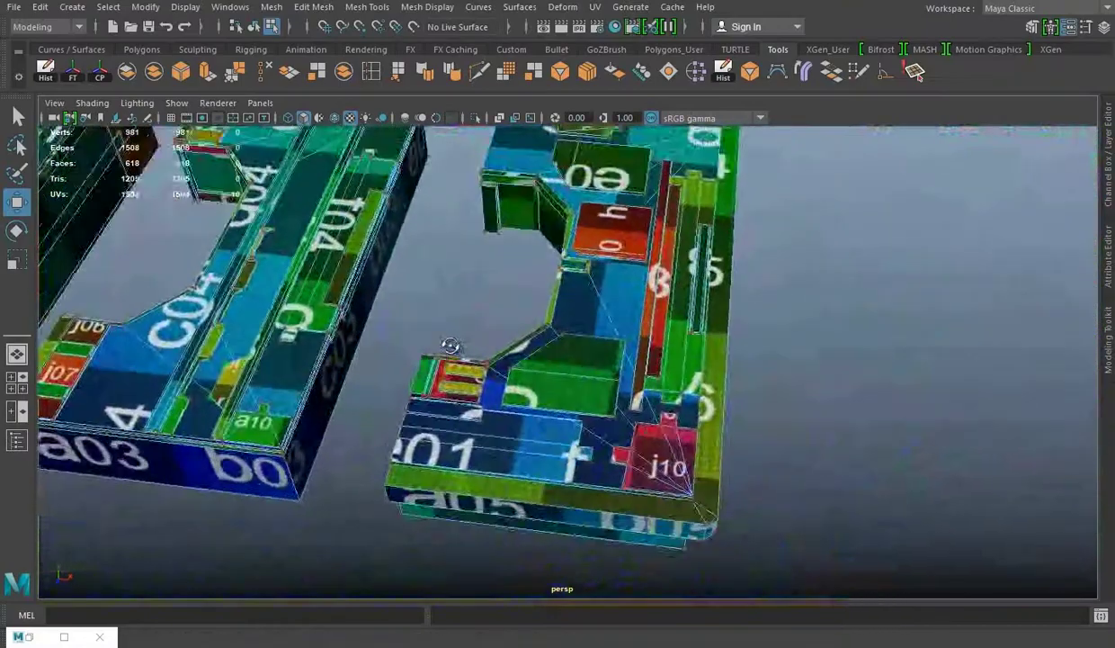
# Return to object mode, export the UV-mapped floor pieces, and save the scene under the new name Floors 01.
pyautogui.keyDown('alt'); pyautogui.moveTo(450, 346); pyautogui.dragTo(595, 308); pyautogui.keyUp('alt')
pyautogui.rightClick(577, 256)
pyautogui.click(14, 6)
pyautogui.click(54, 209)
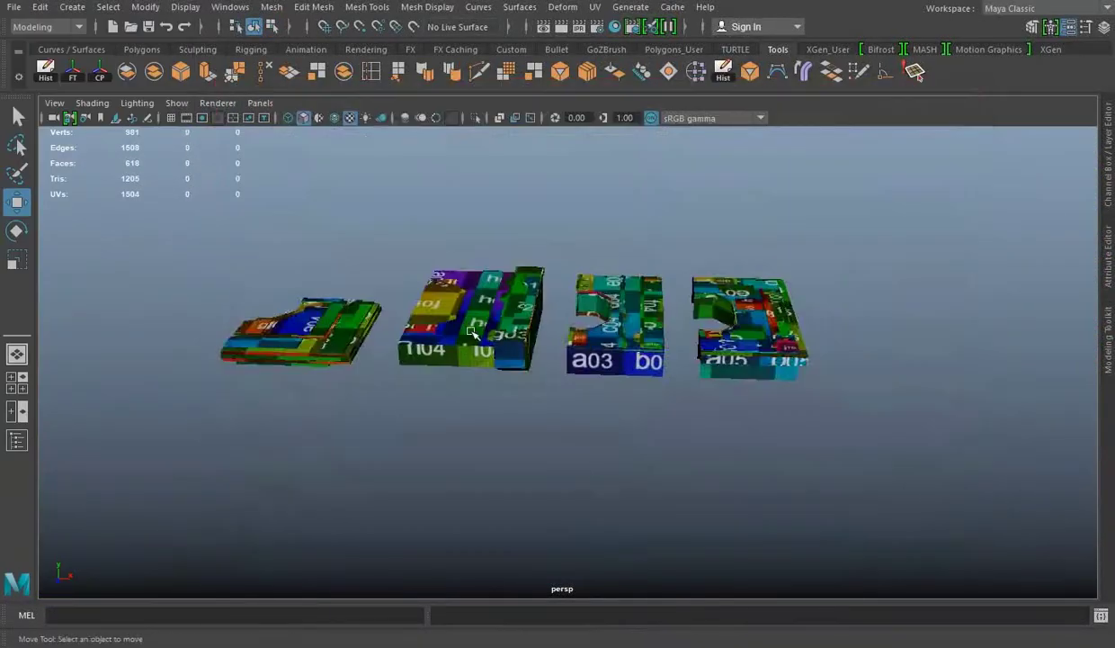
pyautogui.click(14, 7)
pyautogui.click(45, 79)
pyautogui.write('Floors 01')
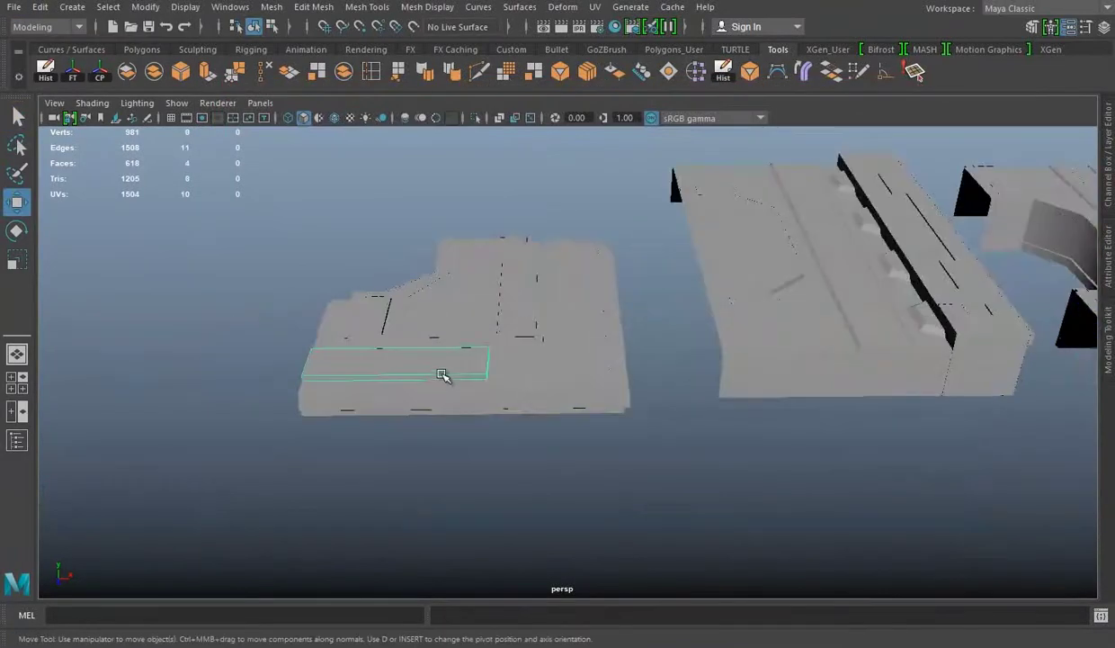
# Insert supporting edge loops near the ends and borders of the raised strip on the smallest floor piece.
pyautogui.keyDown('alt'); pyautogui.moveTo(444, 379); pyautogui.dragTo(523, 343); pyautogui.keyUp('alt')
pyautogui.keyDown('alt'); pyautogui.moveTo(523, 343); pyautogui.dragTo(468, 450, button='right'); pyautogui.keyUp('alt')
pyautogui.keyDown('shift'); pyautogui.moveTo(467, 450); pyautogui.dragTo(454, 495, button='right'); pyautogui.keyUp('shift')
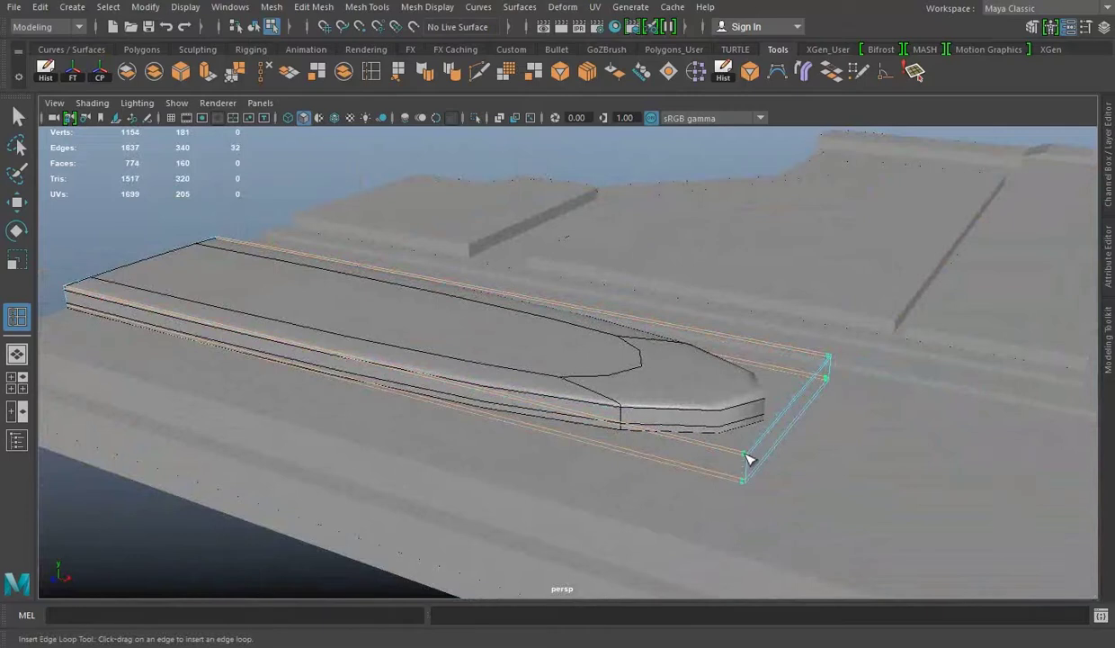
pyautogui.keyDown('alt'); pyautogui.moveTo(746, 456); pyautogui.dragTo(584, 478); pyautogui.keyUp('alt')
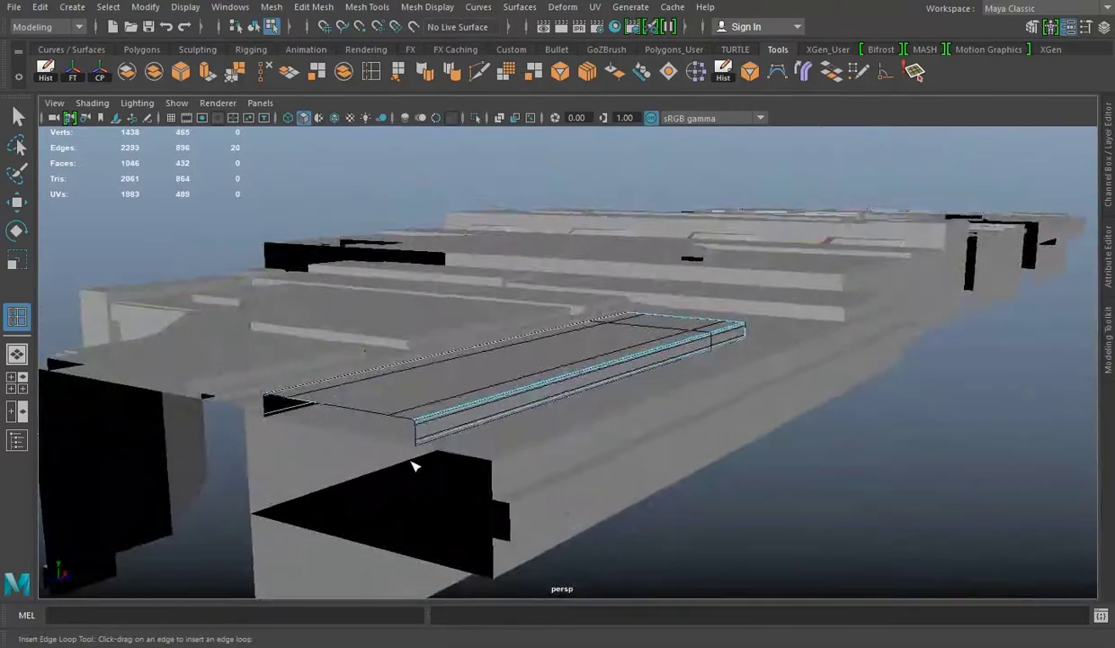
pyautogui.press('w')
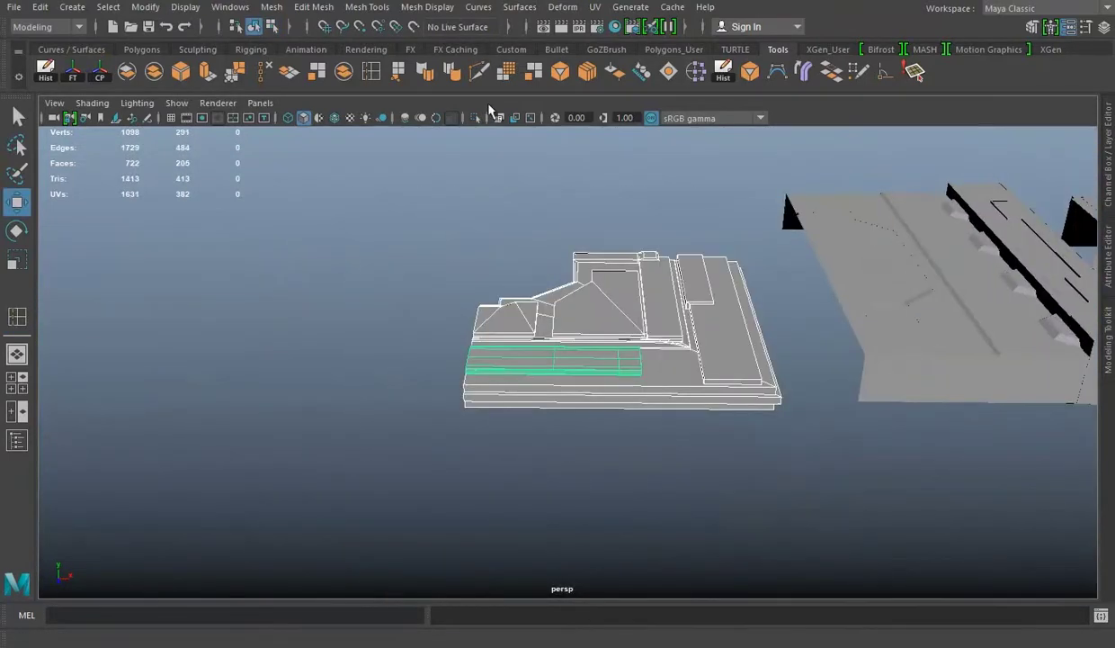
# Isolate the smallest floor piece and insert supporting edge loops on its long side panel and the raised strip above it.
pyautogui.click(474, 117)
pyautogui.moveTo(475, 118)
pyautogui.keyDown('alt'); pyautogui.mouseDown()
pyautogui.moveTo(1006, 399)
pyautogui.moveTo(400, 101)
pyautogui.moveTo(584, 354)
pyautogui.moveTo(365, 90)
pyautogui.moveTo(557, 312)
pyautogui.mouseUp(); pyautogui.keyUp('alt')
pyautogui.click(598, 316)
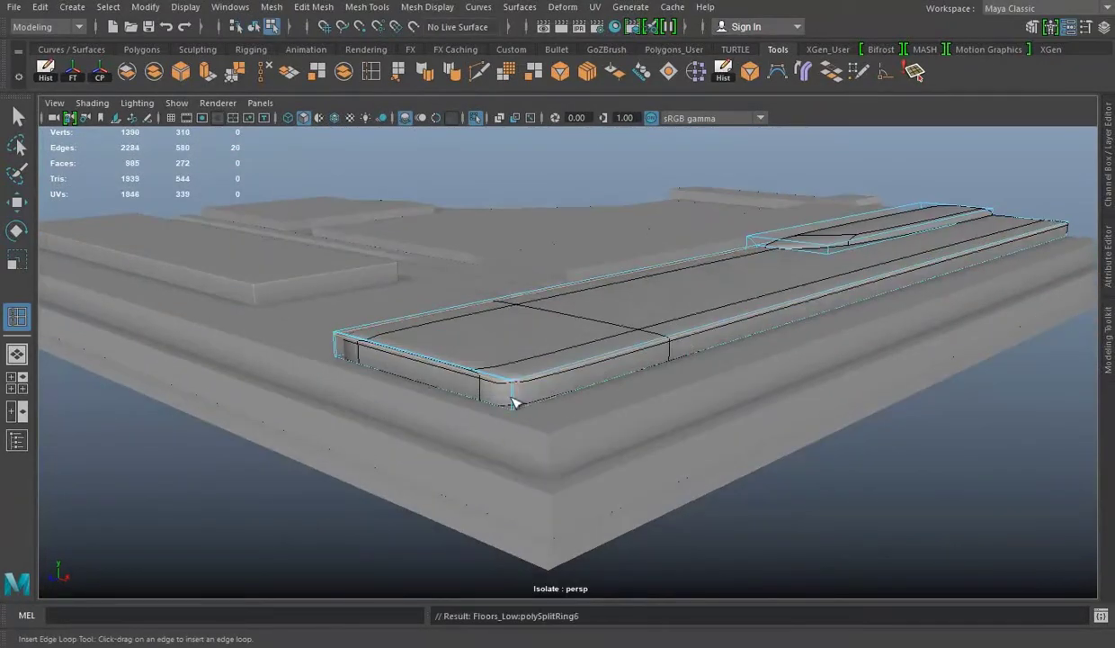
pyautogui.keyDown('alt'); pyautogui.moveTo(725, 342); pyautogui.dragTo(611, 393); pyautogui.keyUp('alt')
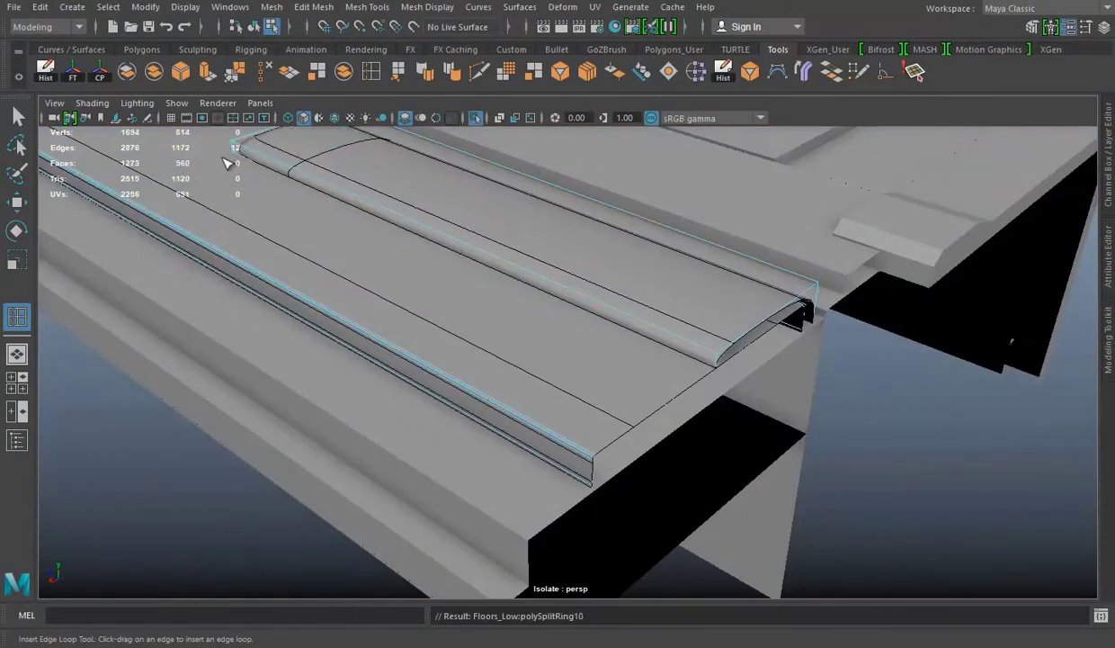
pyautogui.keyDown('alt'); pyautogui.moveTo(227, 163); pyautogui.dragTo(676, 349); pyautogui.keyUp('alt')
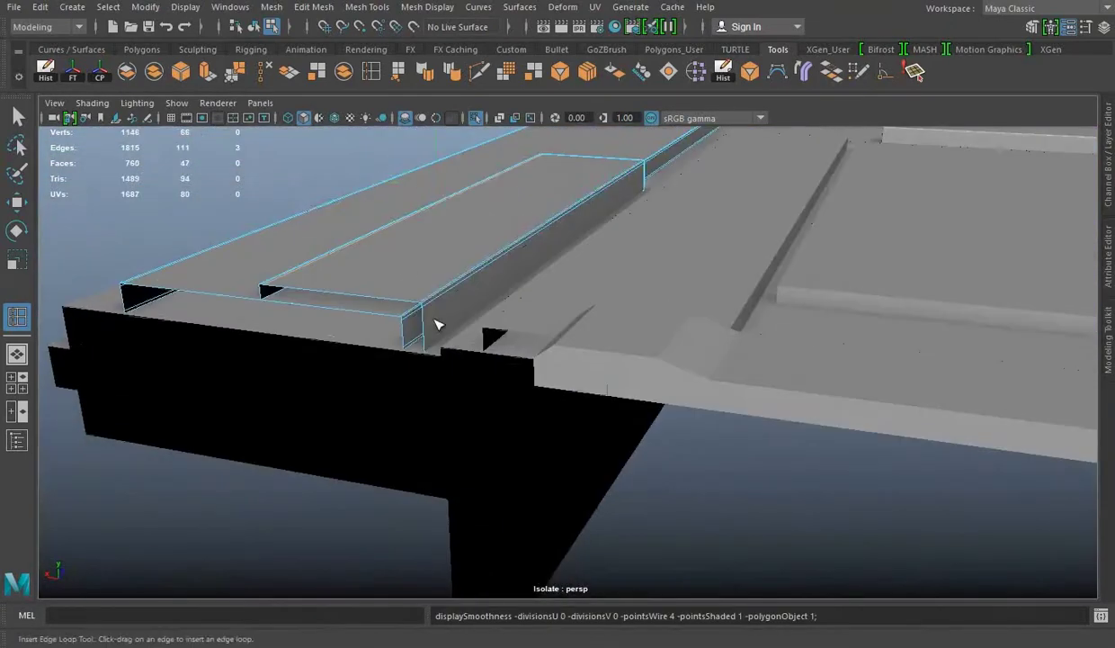
# Insert supporting edge loops around the corners and bends of the narrow trim on the floor piece's outer edge.
pyautogui.press('w')
pyautogui.click(544, 413)
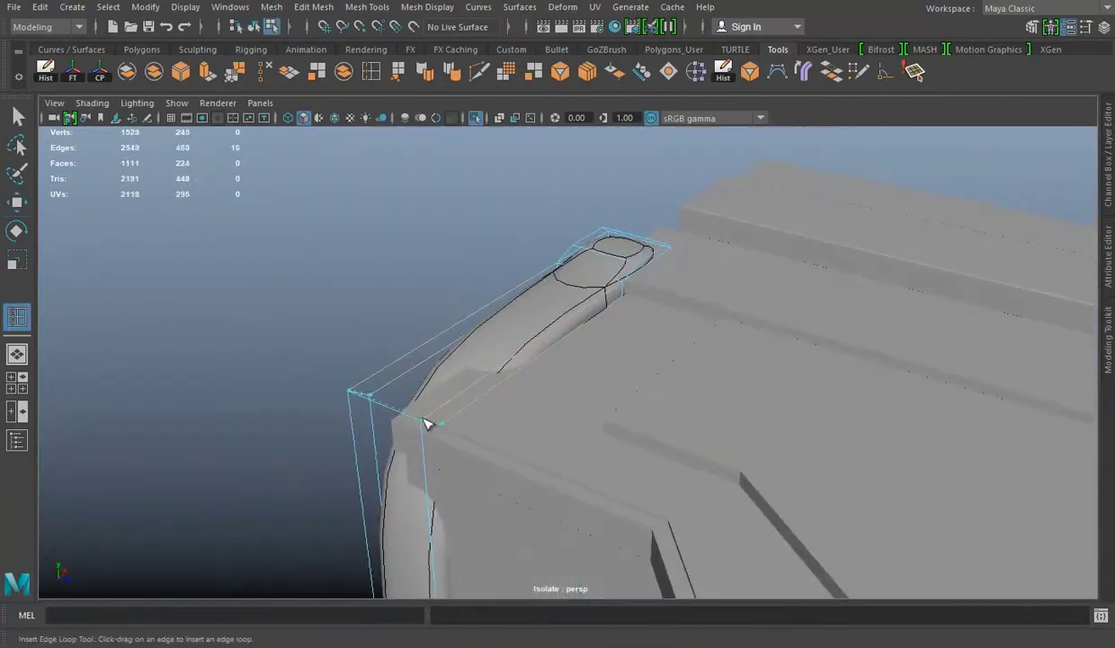
pyautogui.click(427, 424)
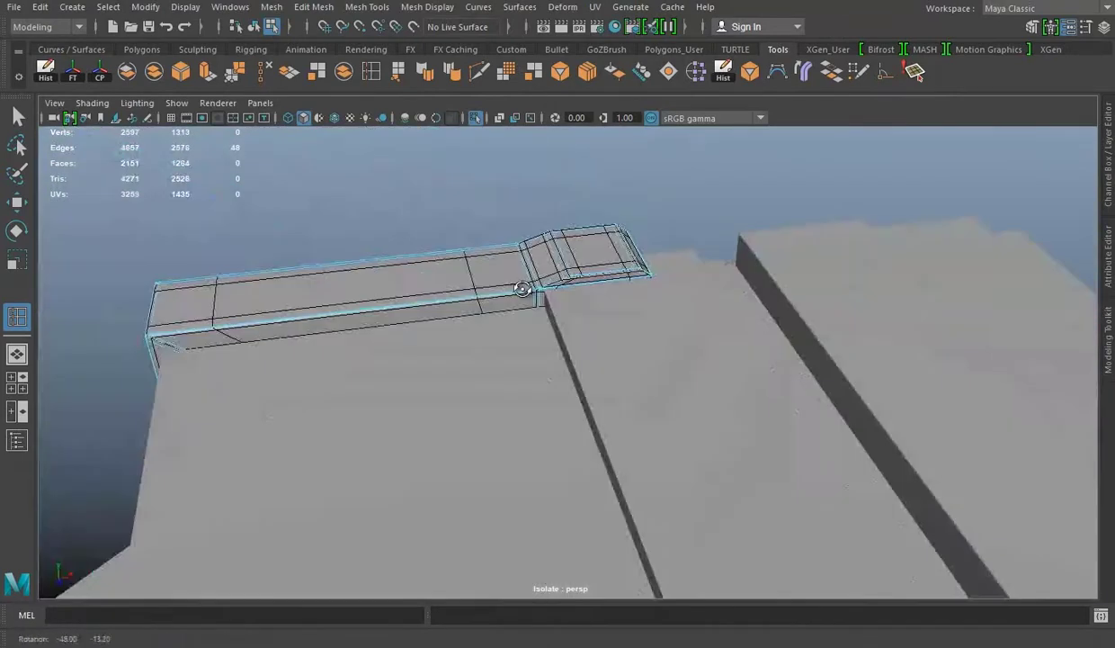
pyautogui.moveTo(574, 219); pyautogui.dragTo(706, 144, button='right')
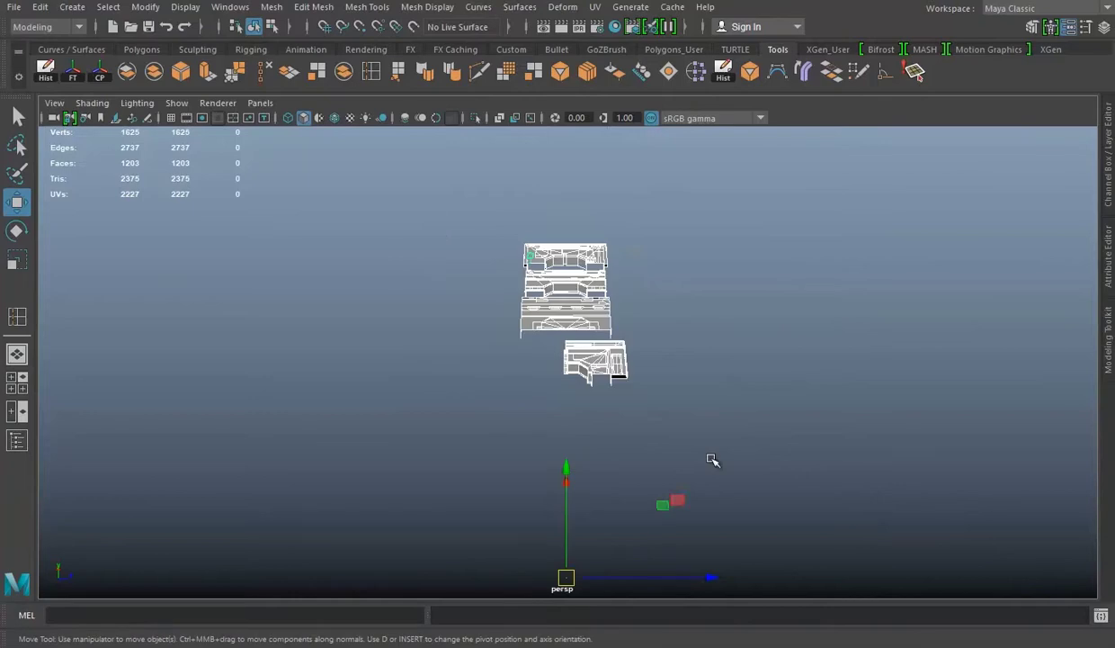
# Isolate the smallest floor piece again and insert edge loops around the borders of its angled raised panels.
pyautogui.moveTo(737, 214); pyautogui.dragTo(846, 630, button='right')
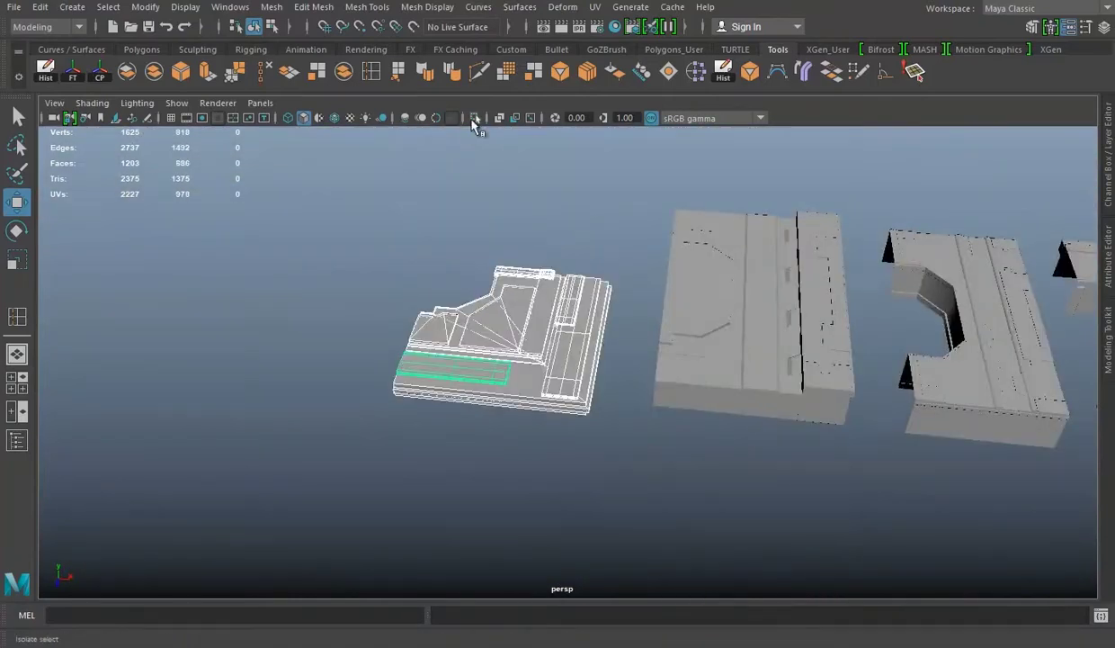
pyautogui.click(476, 118)
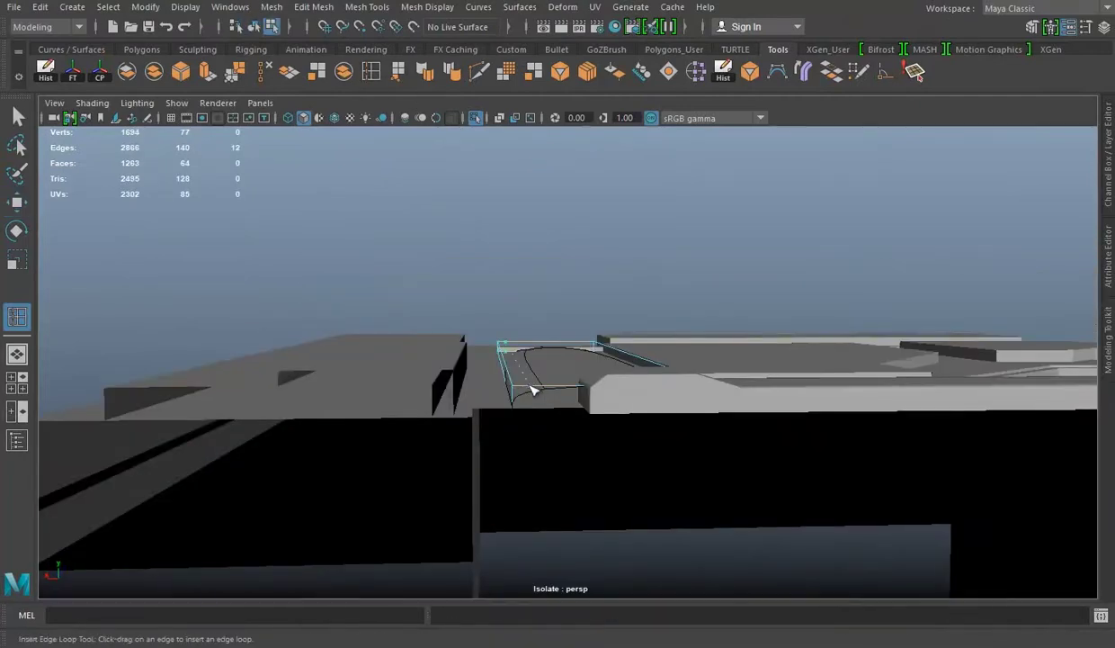
pyautogui.click(533, 390)
pyautogui.keyDown('alt'); pyautogui.moveTo(533, 390); pyautogui.dragTo(426, 352); pyautogui.keyUp('alt')
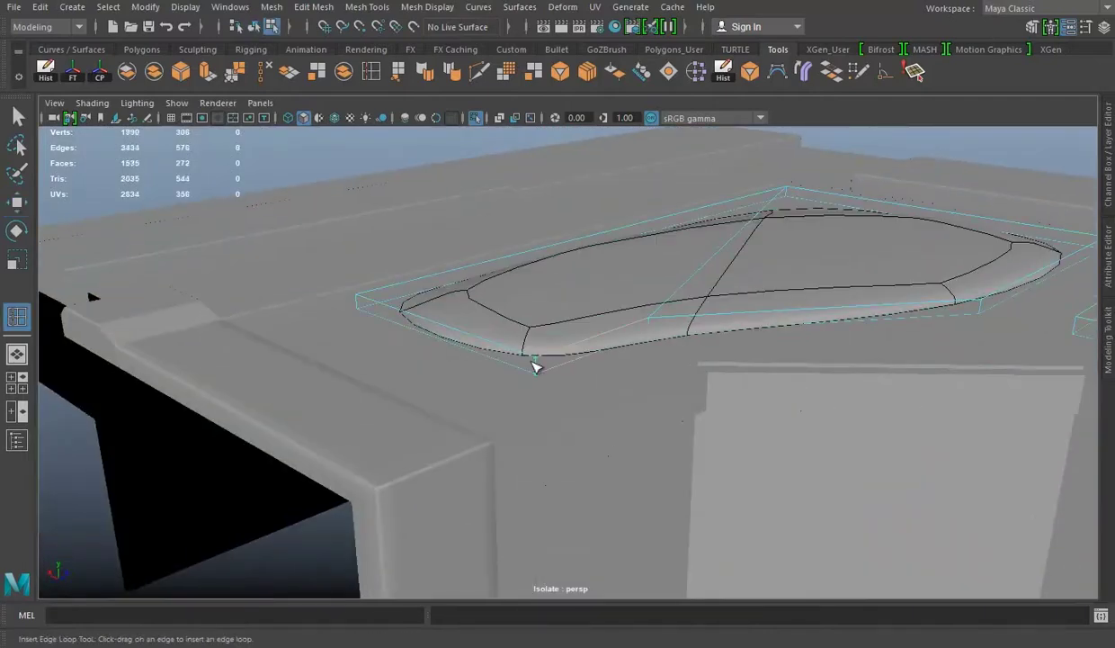
pyautogui.keyDown('alt'); pyautogui.moveTo(532, 369); pyautogui.dragTo(723, 379); pyautogui.keyUp('alt')
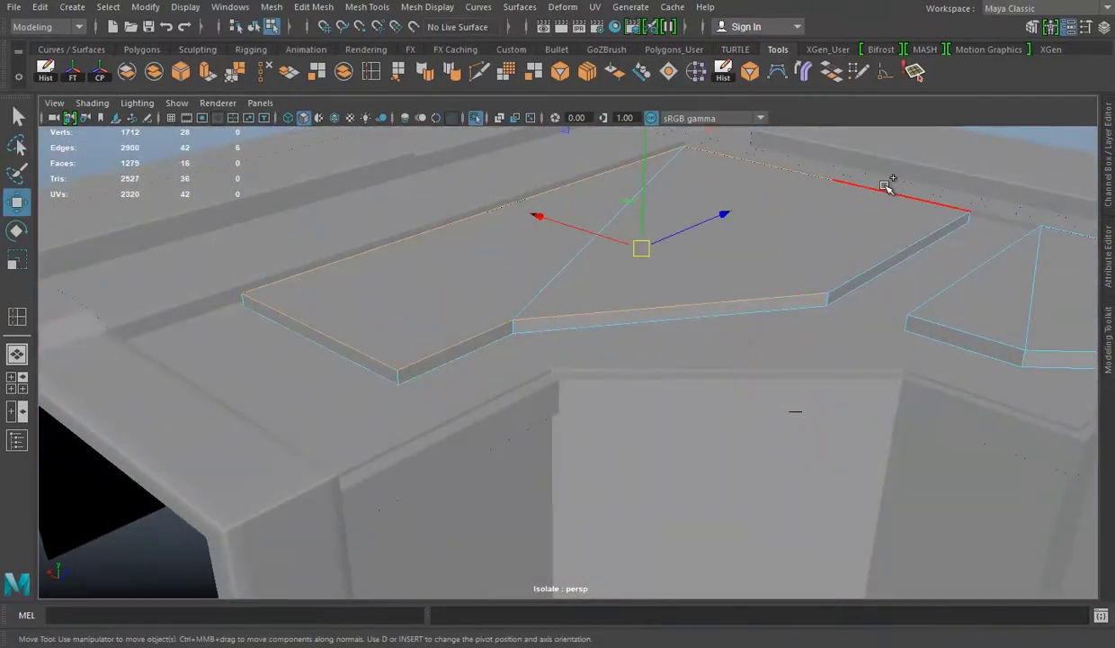
# Bevel the top border edges of the angled raised panel with 2 segments and adjust the bevel fraction.
pyautogui.keyDown('alt'); pyautogui.moveTo(888, 186); pyautogui.dragTo(447, 385, button='middle'); pyautogui.keyUp('alt')
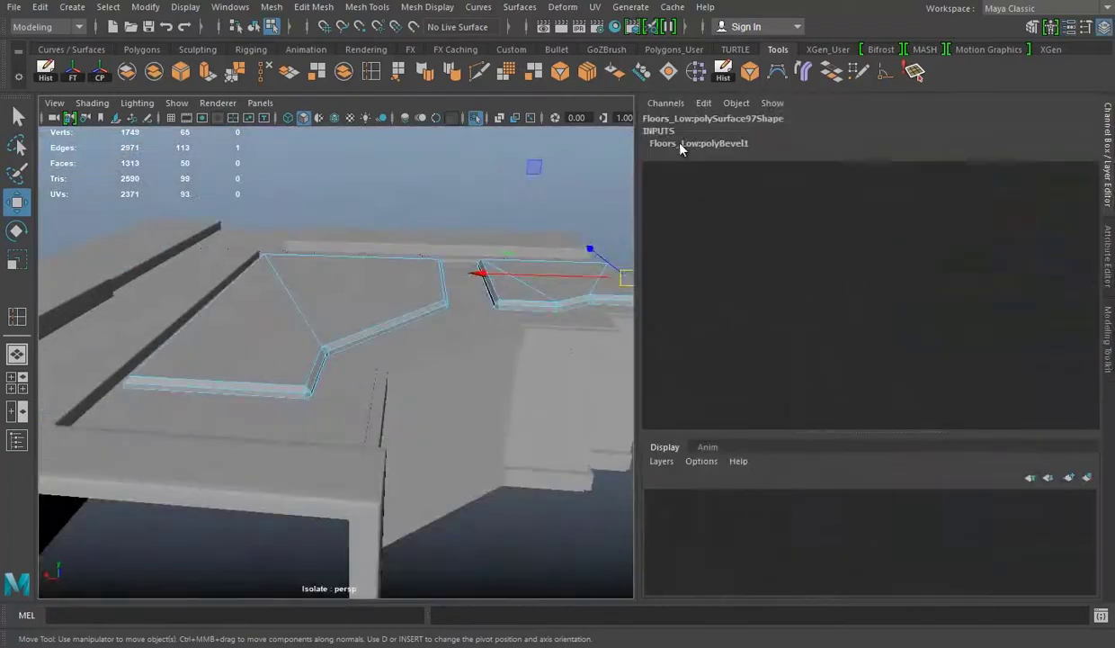
pyautogui.click(685, 143)
pyautogui.click(1028, 193)
pyautogui.moveTo(373, 349); pyautogui.dragTo(375, 352, button='middle')
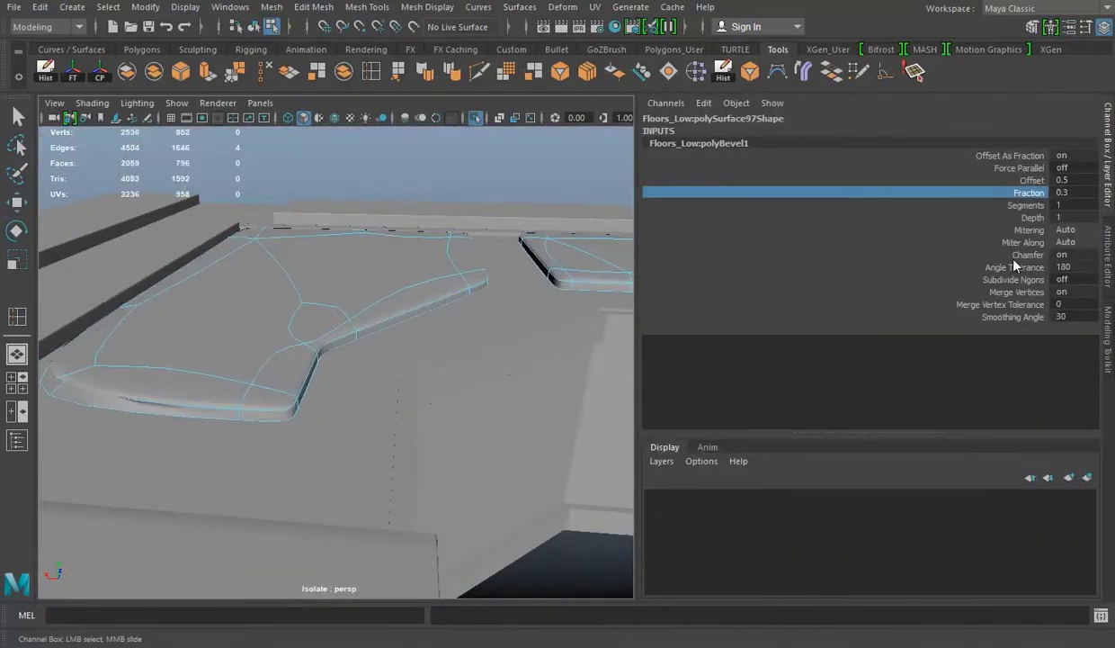
pyautogui.click(1025, 205)
pyautogui.moveTo(314, 384); pyautogui.dragTo(331, 404, button='middle')
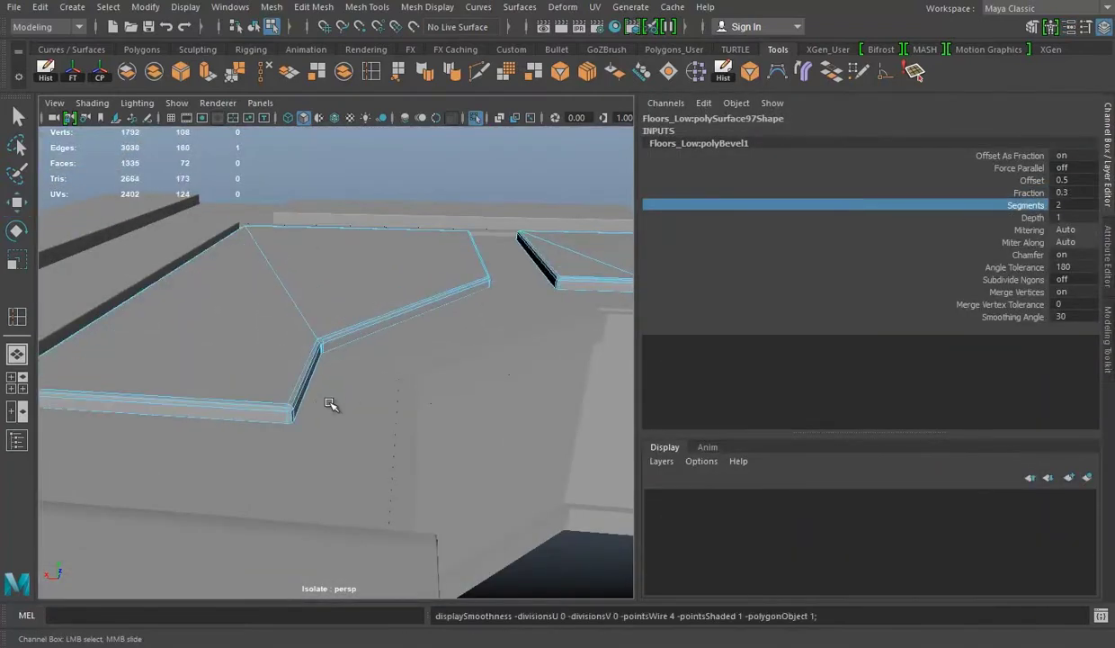
pyautogui.keyDown('alt'); pyautogui.moveTo(331, 403); pyautogui.dragTo(378, 359); pyautogui.keyUp('alt')
pyautogui.click(1028, 193)
pyautogui.moveTo(398, 334); pyautogui.dragTo(497, 330, button='middle')
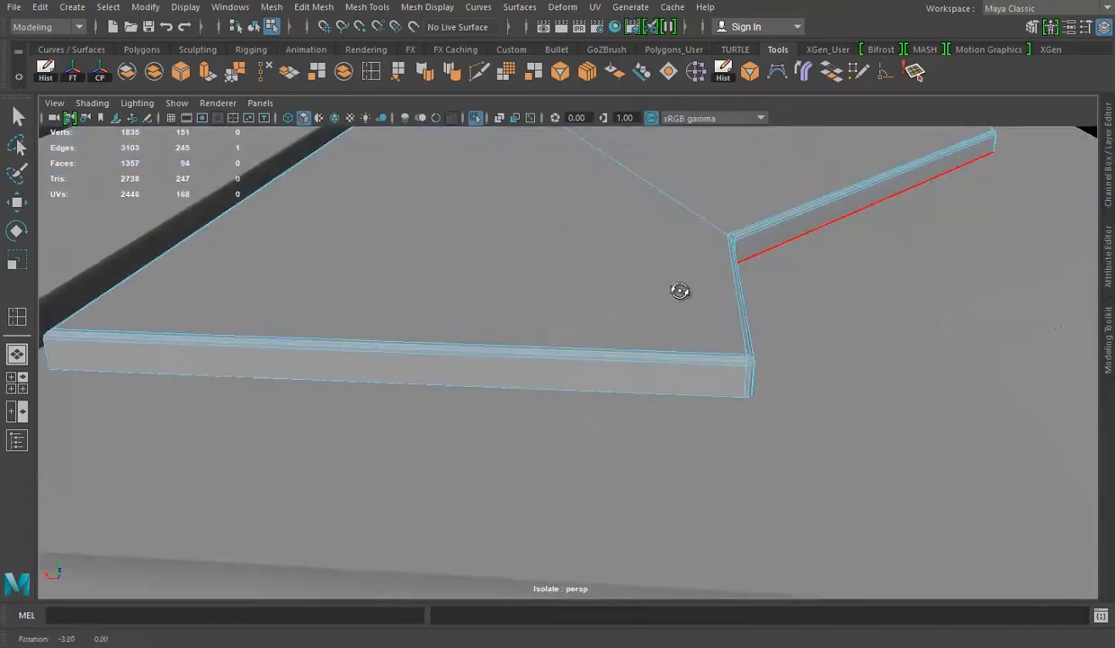
# Delete the surplus edges along the beveled border of the angled panel.
pyautogui.keyDown('alt'); pyautogui.moveTo(679, 291); pyautogui.dragTo(537, 387); pyautogui.keyUp('alt')
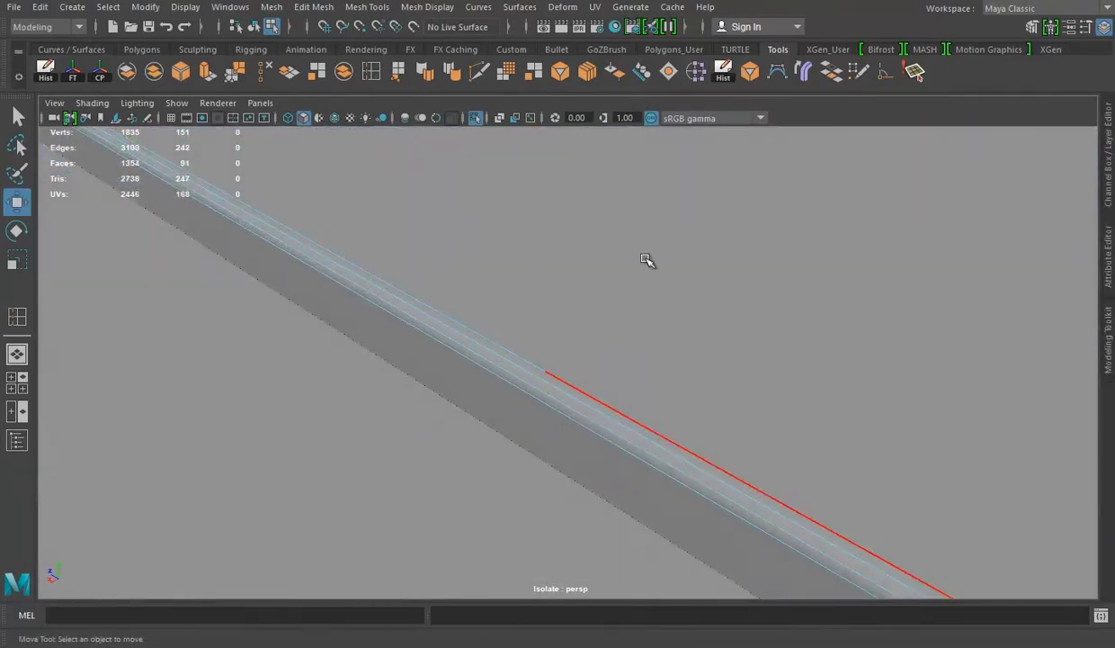
pyautogui.keyDown('alt'); pyautogui.moveTo(501, 246); pyautogui.dragTo(528, 318); pyautogui.keyUp('alt')
pyautogui.press('Delete')
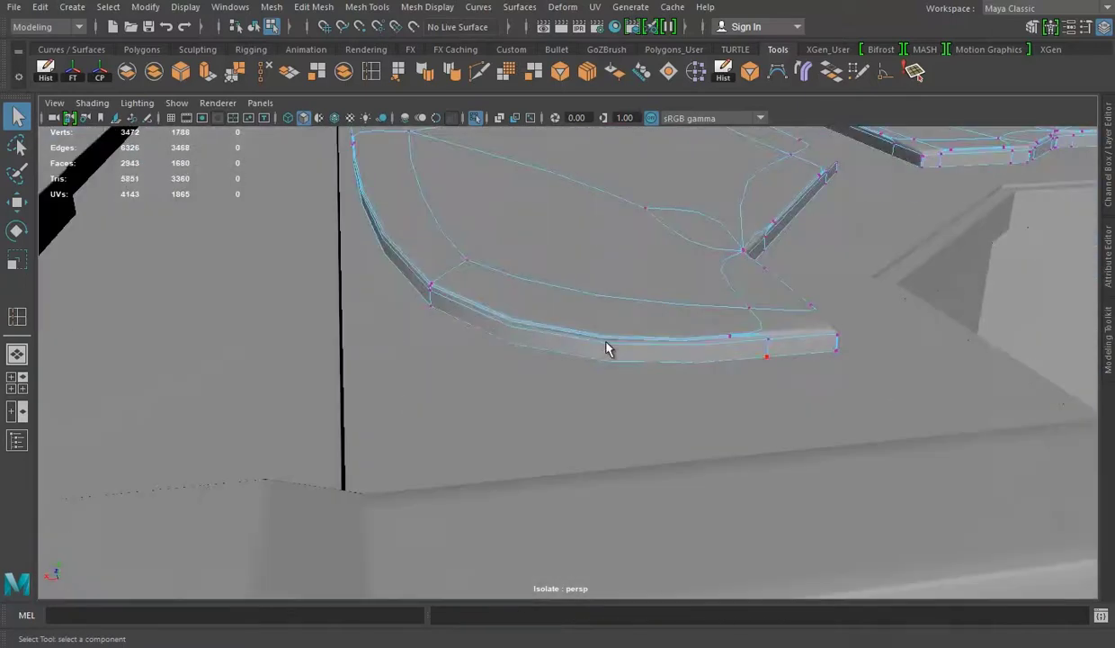
# Insert additional supporting edges around the angled panel's corners and turn off its smooth preview.
pyautogui.press('y')
pyautogui.click(477, 368)
pyautogui.keyDown('alt'); pyautogui.moveTo(477, 369); pyautogui.dragTo(602, 272); pyautogui.keyUp('alt')
pyautogui.click(508, 269)
pyautogui.click(501, 270)
pyautogui.press('1')
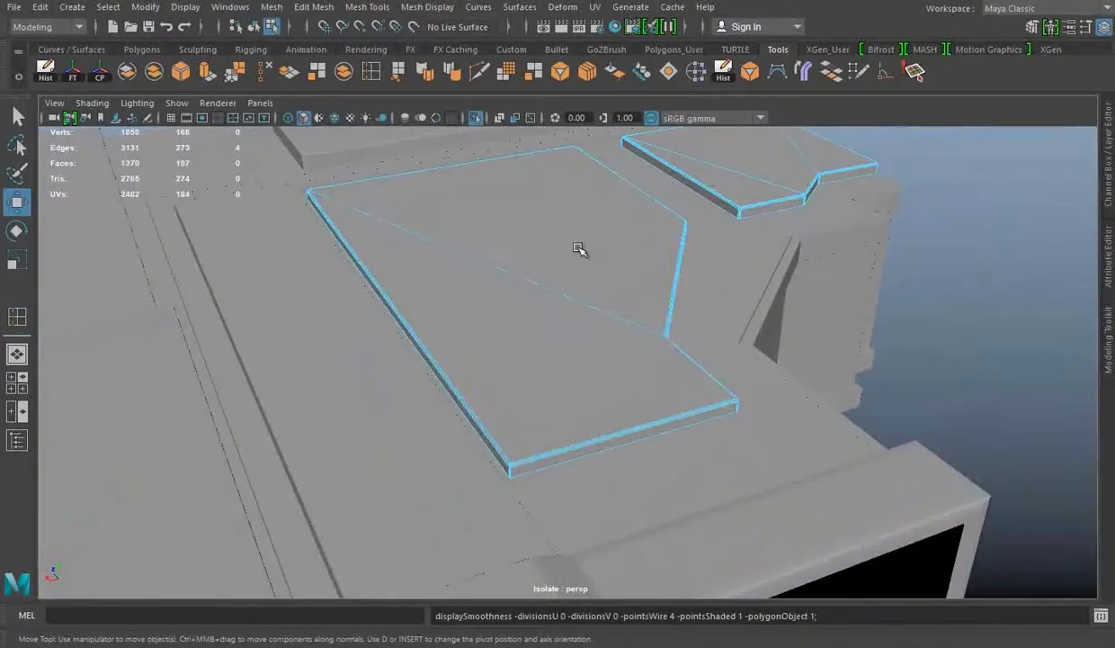
pyautogui.keyDown('alt'); pyautogui.moveTo(540, 225); pyautogui.dragTo(539, 269); pyautogui.keyUp('alt')
# Insert supporting edge loops at the corners of the stepped trim running around the cut-out's walls.
pyautogui.click(371, 71)
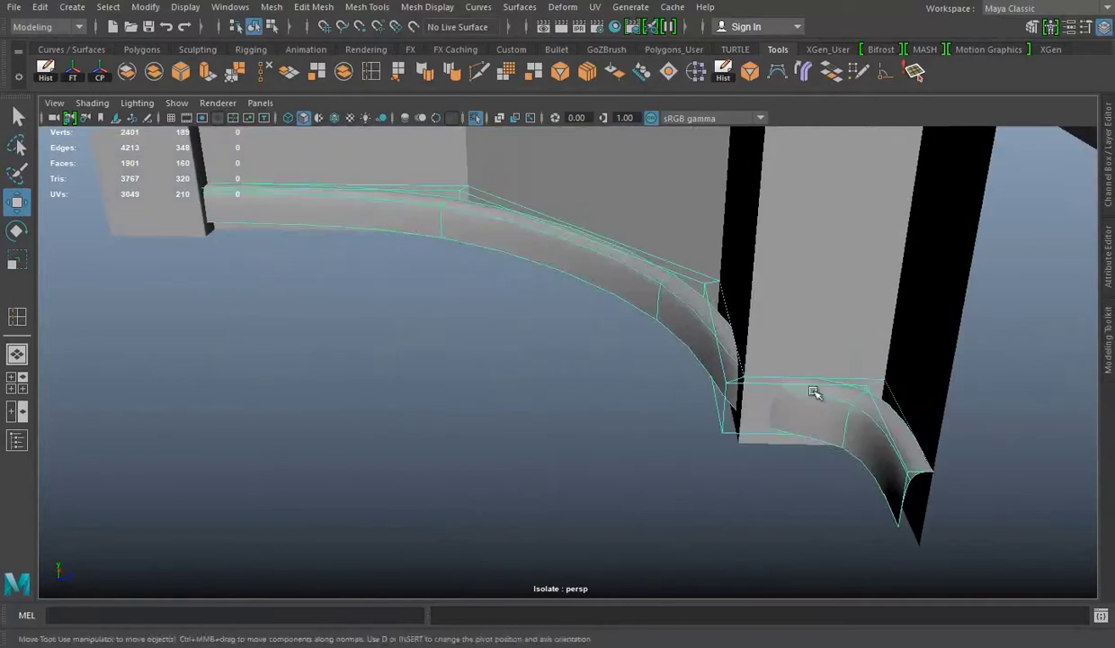
pyautogui.click(735, 393)
pyautogui.keyDown('alt'); pyautogui.moveTo(735, 423); pyautogui.dragTo(568, 286); pyautogui.keyUp('alt')
pyautogui.click(563, 291)
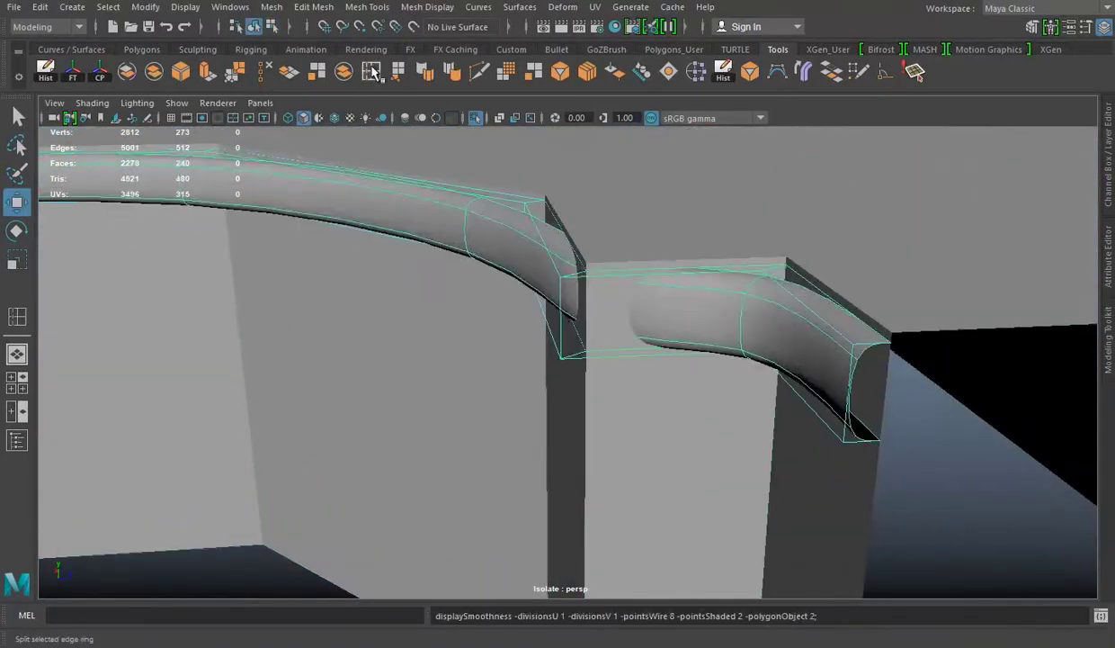
pyautogui.click(772, 276)
pyautogui.keyDown('alt'); pyautogui.moveTo(772, 276); pyautogui.dragTo(830, 273); pyautogui.keyUp('alt')
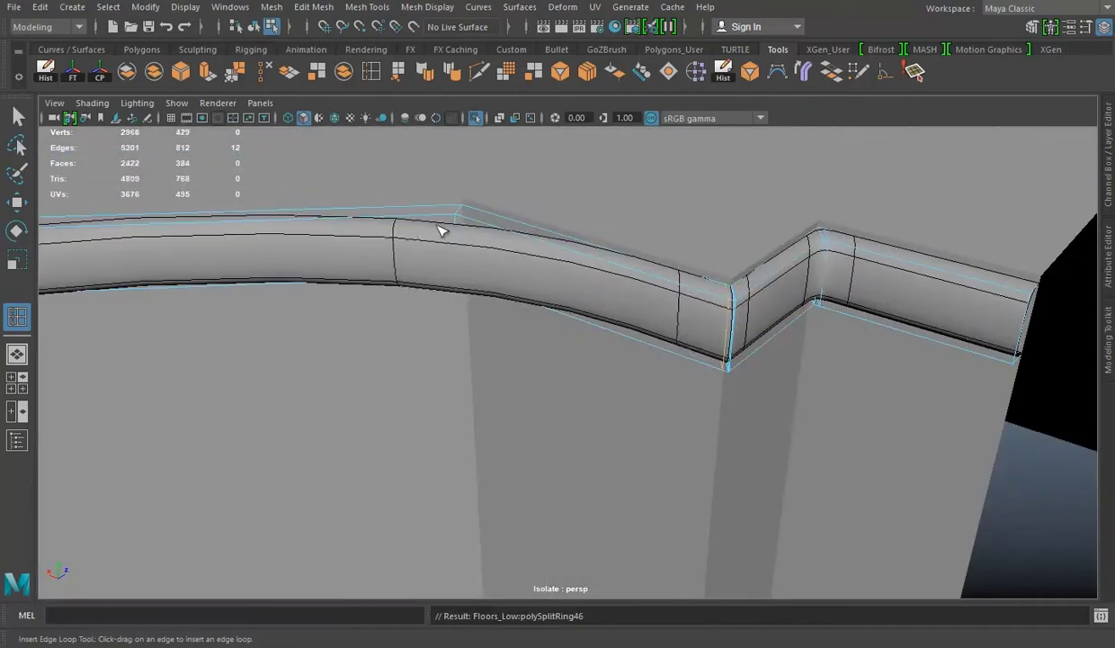
pyautogui.keyDown('alt'); pyautogui.moveTo(454, 218); pyautogui.dragTo(822, 322); pyautogui.keyUp('alt')
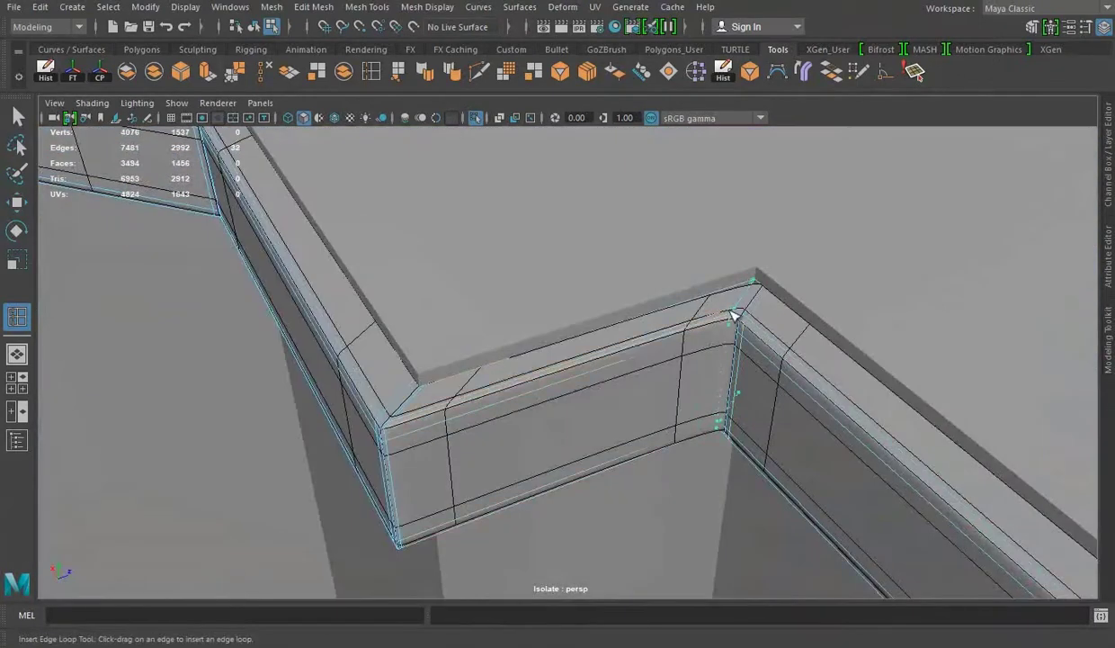
# Finish the trim's edge loops, return to object mode, and isolate the floor piece's base body.
pyautogui.keyDown('alt'); pyautogui.moveTo(730, 315); pyautogui.dragTo(577, 328); pyautogui.keyUp('alt')
pyautogui.press('F8')
pyautogui.press('w')
pyautogui.keyDown('alt'); pyautogui.moveTo(690, 142); pyautogui.dragTo(380, 273); pyautogui.keyUp('alt')
pyautogui.click(475, 121)
pyautogui.click(475, 121)
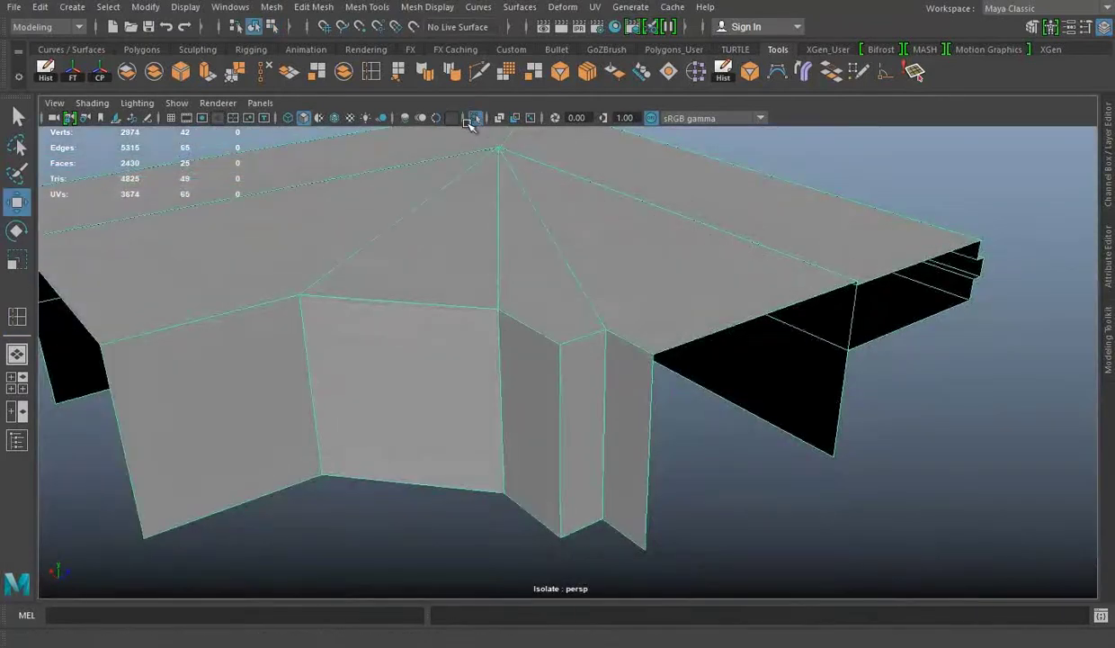
# Separate the isolated base body of the floor piece into its individual parts.
pyautogui.keyDown('alt'); pyautogui.moveTo(529, 296); pyautogui.dragTo(623, 308); pyautogui.keyUp('alt')
pyautogui.click(597, 282)
pyautogui.click(272, 6)
pyautogui.click(307, 83)
pyautogui.press('Delete')
# Smooth-preview the stepped part of the base body, insert supporting edge loops at its corners, and return to object mode.
pyautogui.press('3')
pyautogui.keyDown('alt'); pyautogui.moveTo(493, 152); pyautogui.dragTo(547, 360); pyautogui.keyUp('alt')
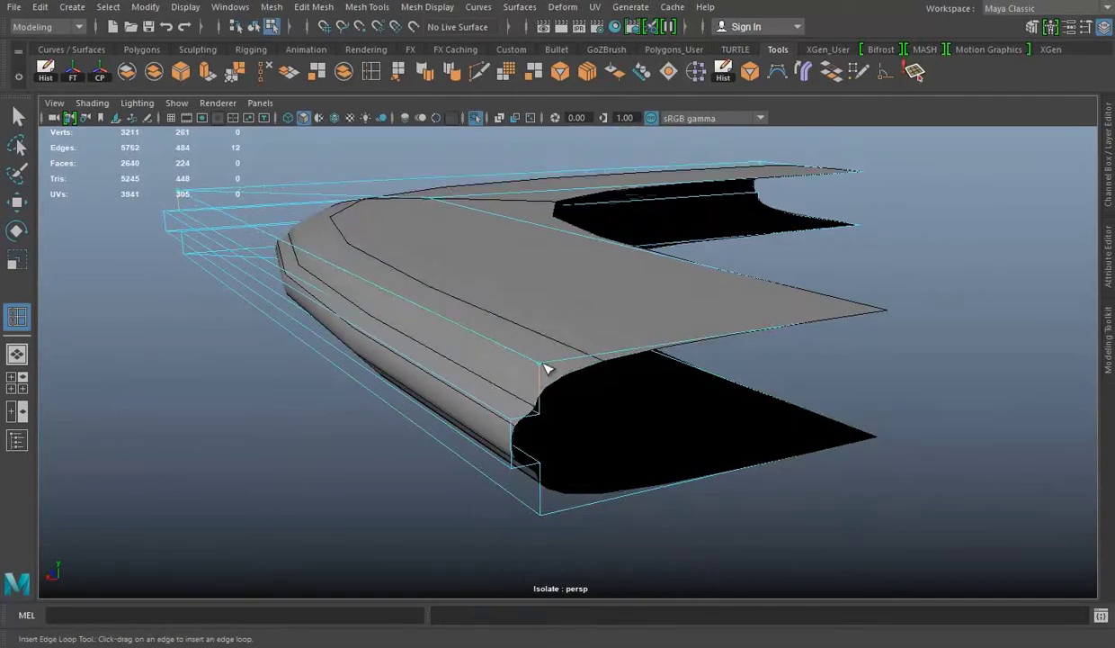
pyautogui.click(517, 473)
pyautogui.keyDown('alt'); pyautogui.moveTo(517, 472); pyautogui.dragTo(510, 297); pyautogui.keyUp('alt')
pyautogui.keyDown('alt'); pyautogui.moveTo(505, 353); pyautogui.dragTo(498, 419); pyautogui.keyUp('alt')
pyautogui.click(476, 417)
pyautogui.keyDown('alt'); pyautogui.moveTo(589, 427); pyautogui.dragTo(542, 331); pyautogui.keyUp('alt')
pyautogui.press('F8')
pyautogui.press('w')
# Insert supporting edge loops around the body part with the angled cut-out walls and return to object mode.
pyautogui.keyDown('alt'); pyautogui.moveTo(738, 225); pyautogui.dragTo(664, 336); pyautogui.keyUp('alt')
pyautogui.click(489, 267)
pyautogui.keyDown('alt'); pyautogui.moveTo(489, 266); pyautogui.dragTo(381, 79); pyautogui.keyUp('alt')
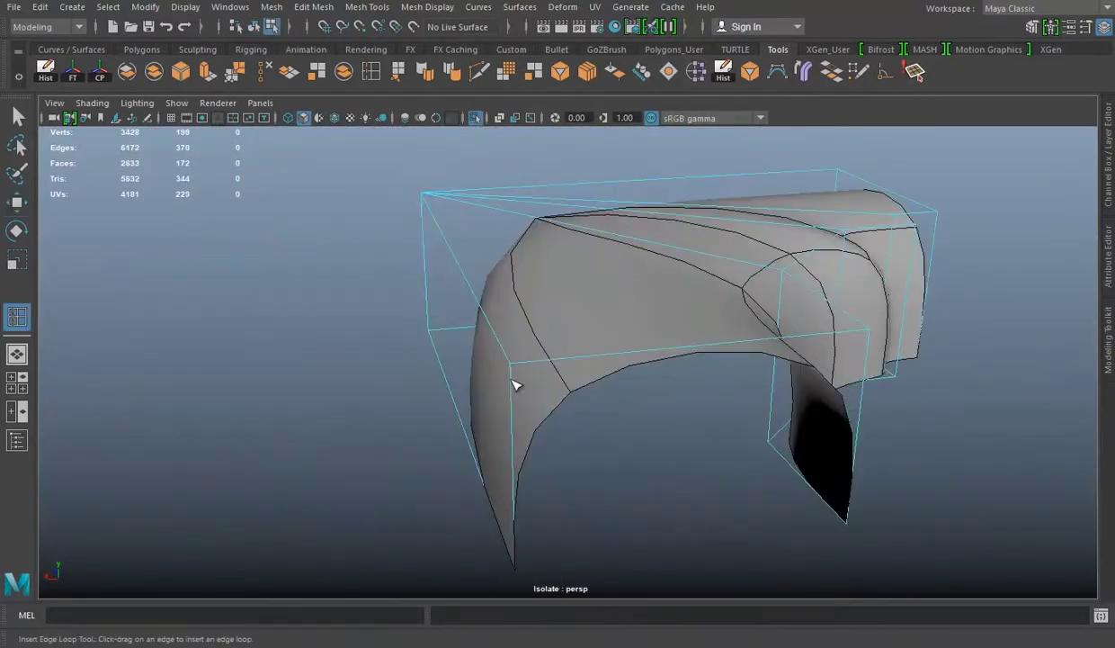
pyautogui.keyDown('alt'); pyautogui.moveTo(710, 342); pyautogui.dragTo(450, 367); pyautogui.keyUp('alt')
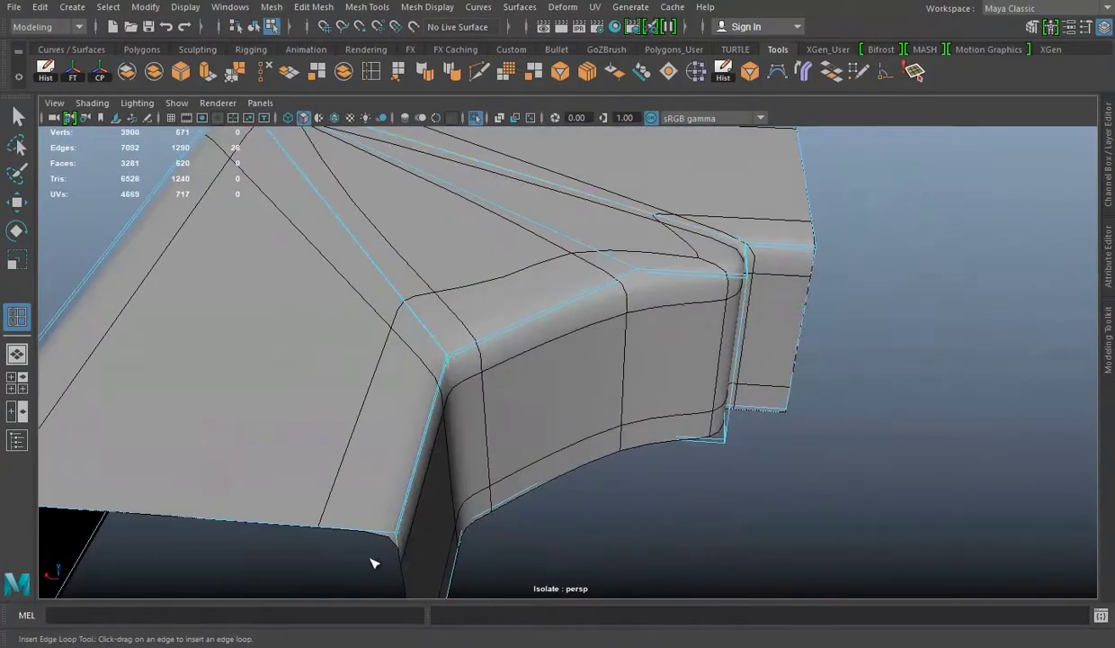
pyautogui.click(612, 284)
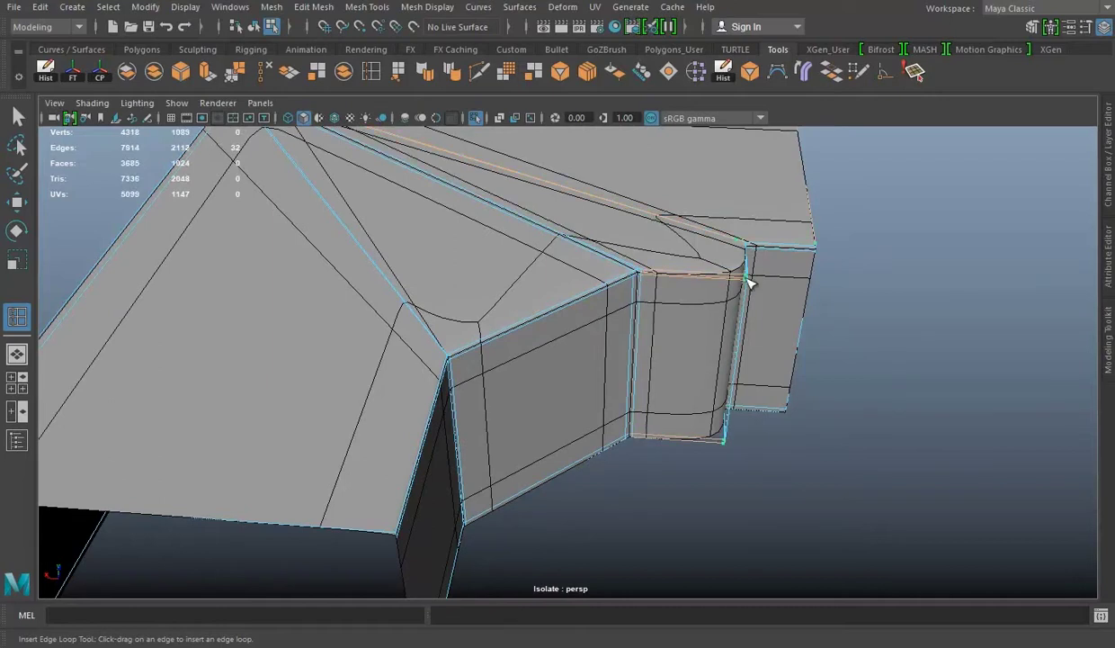
pyautogui.keyDown('alt'); pyautogui.moveTo(749, 284); pyautogui.dragTo(438, 252); pyautogui.keyUp('alt')
pyautogui.keyDown('alt'); pyautogui.moveTo(551, 255); pyautogui.dragTo(610, 301); pyautogui.keyUp('alt')
pyautogui.keyDown('alt'); pyautogui.moveTo(610, 301); pyautogui.dragTo(603, 261, button='right'); pyautogui.keyUp('alt')
pyautogui.press('w')
# Exit the isolated view of the finished floor piece and save the scene.
pyautogui.keyDown('alt'); pyautogui.moveTo(603, 262); pyautogui.dragTo(549, 465); pyautogui.keyUp('alt')
pyautogui.hotkey('ctrl', '1')
pyautogui.click(771, 310)
pyautogui.click(549, 465)
pyautogui.hotkey('ctrl', 's')
# Isolate the neighbouring floor piece with the fan-shaped panel and frame it.
pyautogui.keyDown('alt'); pyautogui.moveTo(256, 208); pyautogui.dragTo(809, 348); pyautogui.keyUp('alt')
pyautogui.click(810, 348)
pyautogui.keyDown('alt'); pyautogui.moveTo(809, 348); pyautogui.dragTo(702, 363, button='right'); pyautogui.keyUp('alt')
pyautogui.click(536, 349)
pyautogui.keyDown('alt'); pyautogui.moveTo(701, 364); pyautogui.dragTo(460, 119); pyautogui.keyUp('alt')
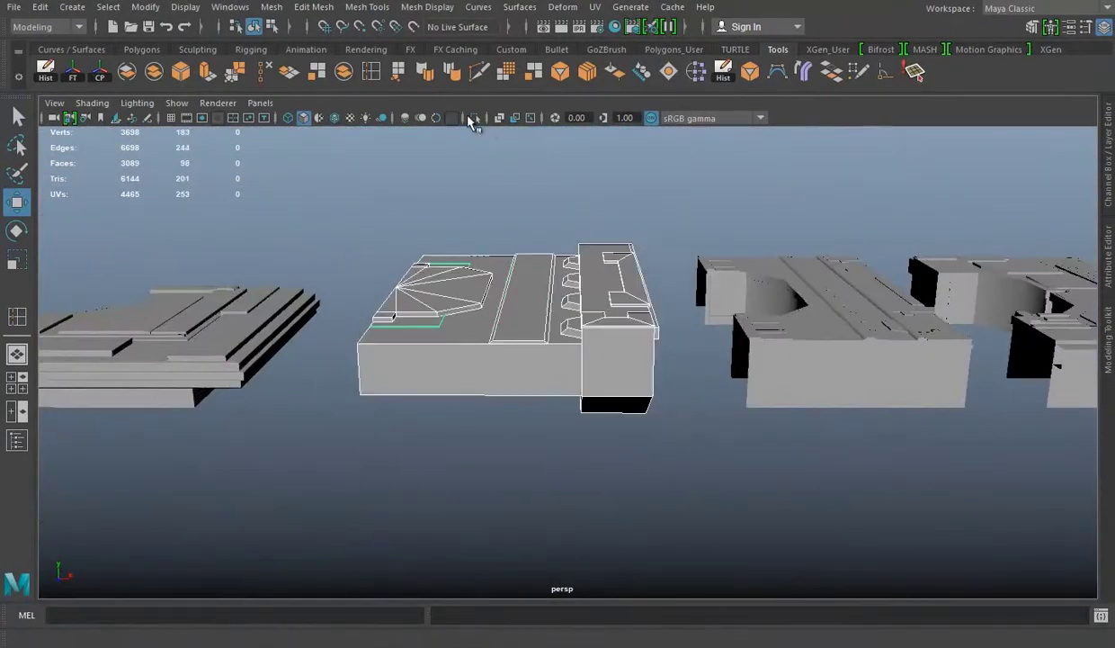
pyautogui.click(474, 118)
pyautogui.press('f')
# Insert supporting edge loops at the corners of the isolated floor piece's main body.
pyautogui.keyDown('alt'); pyautogui.moveTo(578, 344); pyautogui.dragTo(483, 415); pyautogui.keyUp('alt')
pyautogui.press('y')
pyautogui.click(662, 438)
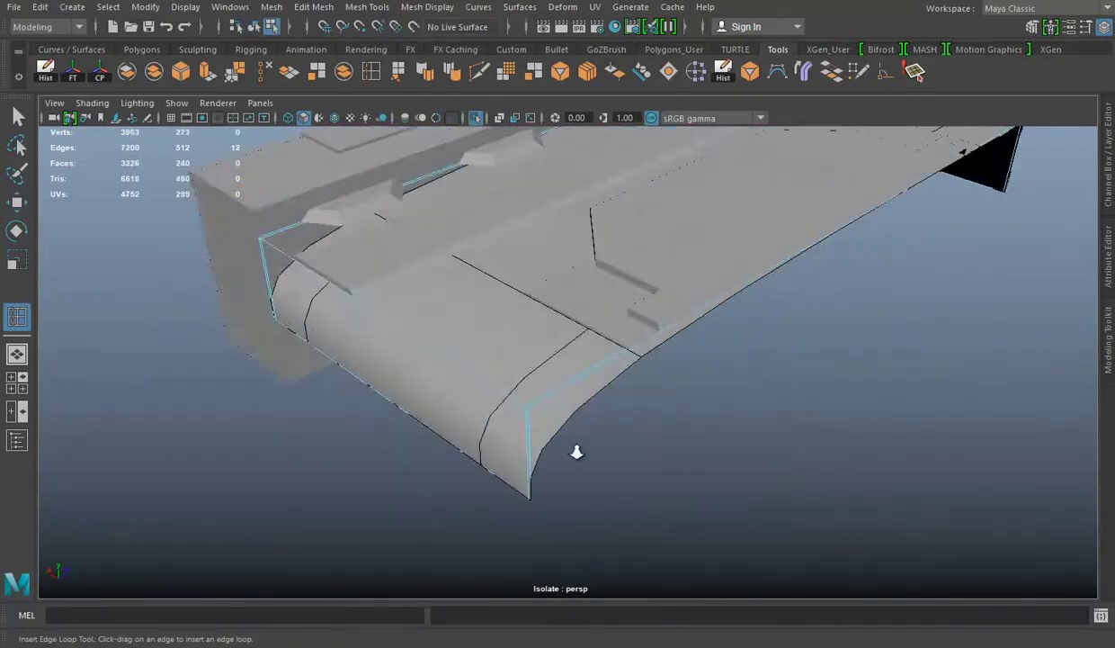
pyautogui.scroll(3, 478, 477)
pyautogui.press('w')
# Smooth-preview the long side block under the cover and insert supporting edge loops along its vertical and bottom edges.
pyautogui.keyDown('alt'); pyautogui.moveTo(478, 363); pyautogui.dragTo(360, 225); pyautogui.keyUp('alt')
pyautogui.click(272, 6)
pyautogui.press('2')
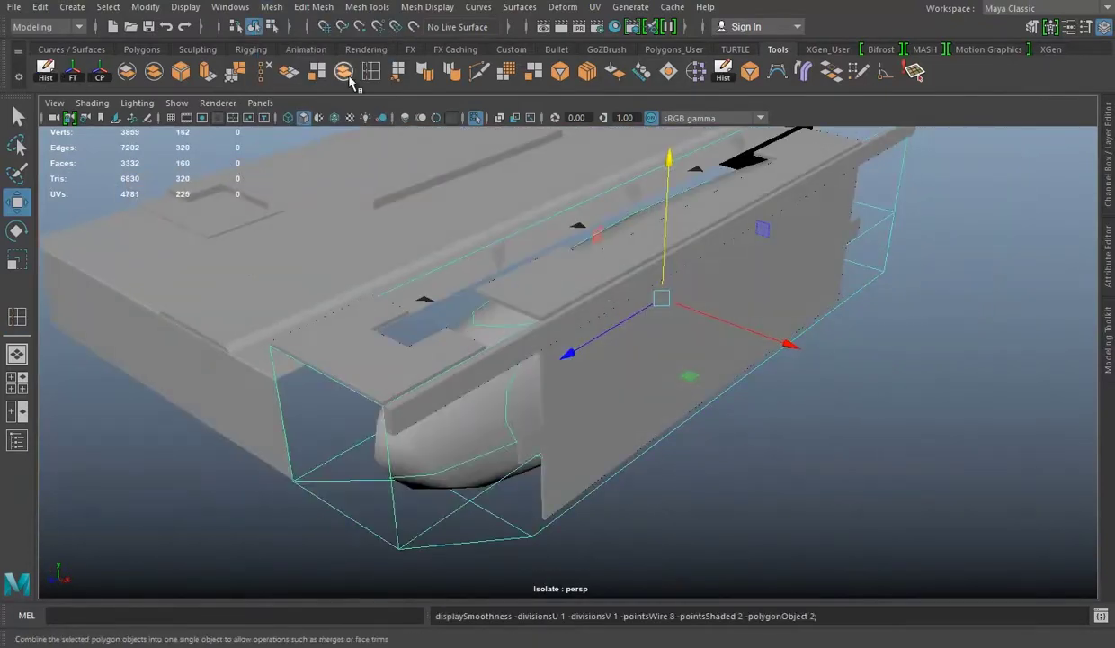
pyautogui.click(405, 552)
pyautogui.keyDown('alt'); pyautogui.moveTo(405, 552); pyautogui.dragTo(607, 497); pyautogui.keyUp('alt')
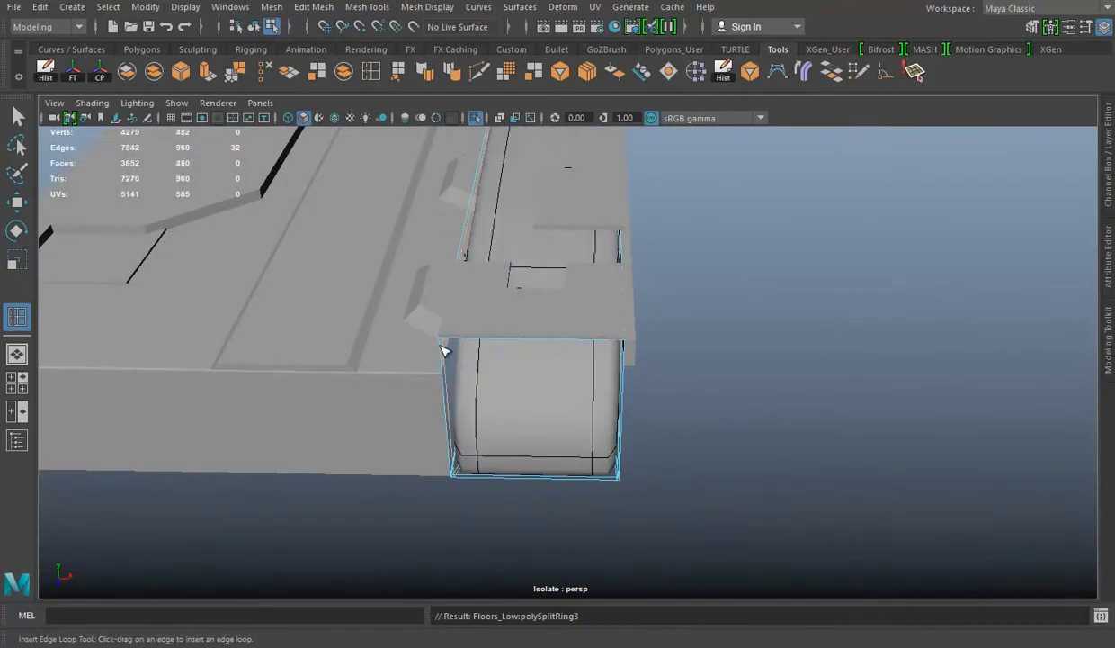
pyautogui.keyDown('alt'); pyautogui.moveTo(626, 347); pyautogui.dragTo(767, 120); pyautogui.keyUp('alt')
pyautogui.click(505, 366)
pyautogui.click(345, 398)
pyautogui.press('w')
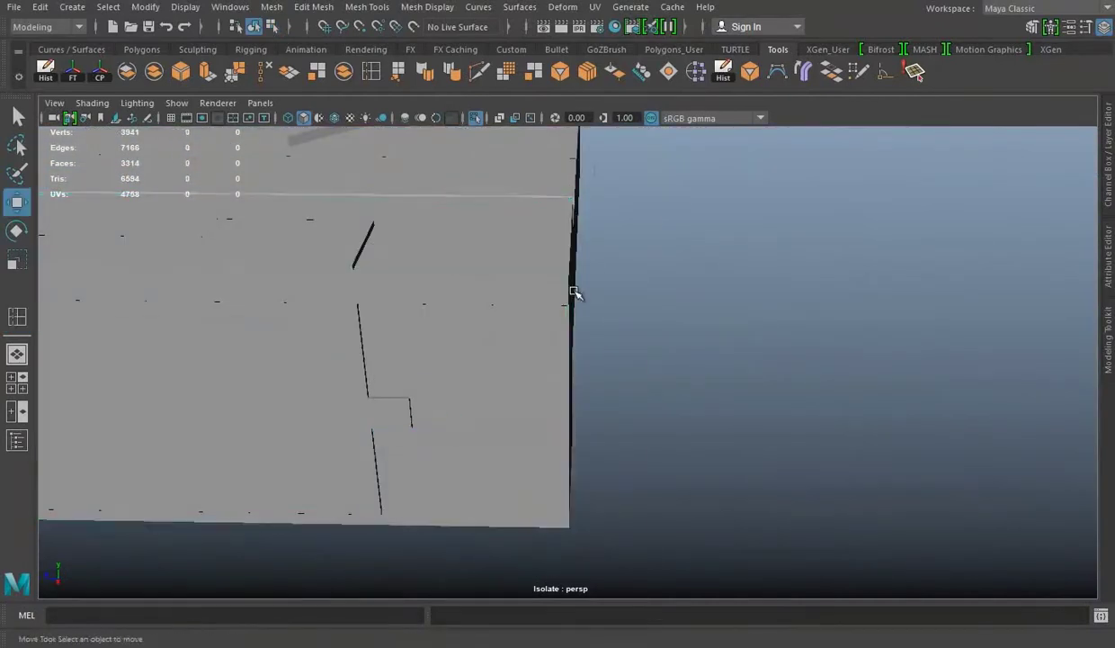
# Isolate the side cover panel and insert supporting edge loops around the corners of its notched top flange.
pyautogui.keyDown('alt'); pyautogui.moveTo(767, 373); pyautogui.dragTo(742, 347); pyautogui.keyUp('alt')
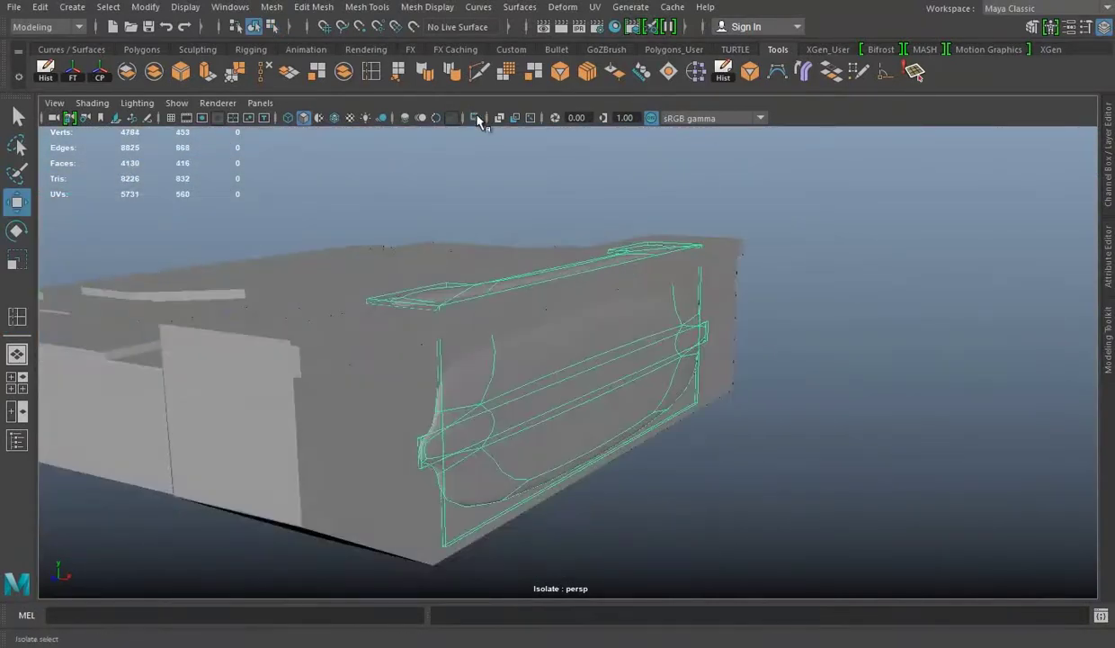
pyautogui.keyDown('alt'); pyautogui.moveTo(630, 270); pyautogui.dragTo(546, 309); pyautogui.keyUp('alt')
pyautogui.moveTo(488, 341)
pyautogui.keyDown('alt'); pyautogui.mouseDown()
pyautogui.moveTo(662, 304)
pyautogui.moveTo(578, 229)
pyautogui.moveTo(734, 276)
pyautogui.moveTo(528, 276)
pyautogui.moveTo(558, 453)
pyautogui.moveTo(771, 306)
pyautogui.moveTo(597, 461)
pyautogui.moveTo(562, 309)
pyautogui.mouseUp(); pyautogui.keyUp('alt')
pyautogui.click(577, 230)
pyautogui.keyDown('alt'); pyautogui.moveTo(563, 310); pyautogui.dragTo(653, 392, button='right'); pyautogui.keyUp('alt')
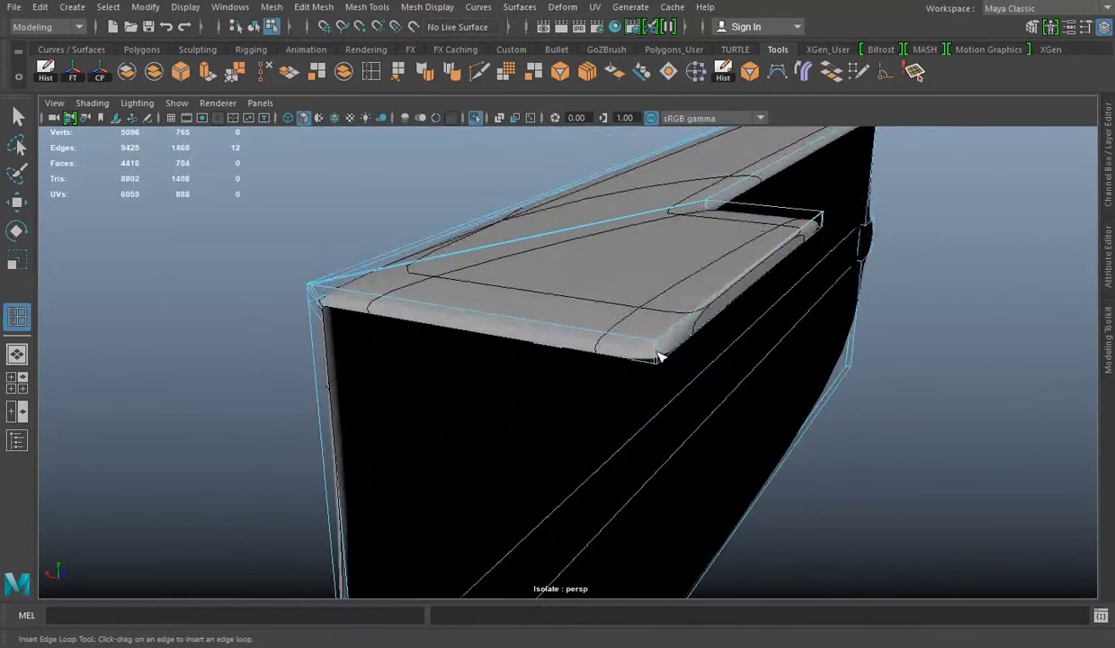
pyautogui.click(658, 359)
pyautogui.keyDown('alt'); pyautogui.moveTo(657, 358); pyautogui.dragTo(454, 476); pyautogui.keyUp('alt')
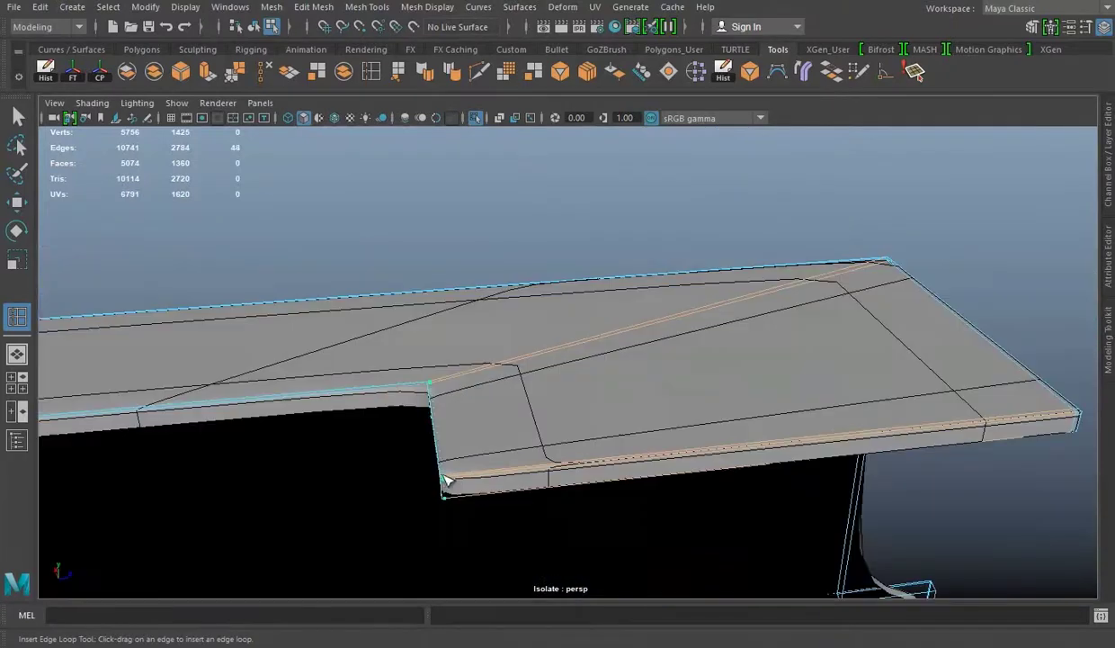
pyautogui.keyDown('alt'); pyautogui.moveTo(453, 476); pyautogui.dragTo(564, 465, button='middle'); pyautogui.keyUp('alt')
pyautogui.keyDown('alt'); pyautogui.moveTo(564, 465); pyautogui.dragTo(580, 397); pyautogui.keyUp('alt')
# Insert supporting edge loops on the cover's lower wall and horizontal band, then return to object mode and exit isolation.
pyautogui.click(498, 277)
pyautogui.keyDown('alt'); pyautogui.moveTo(632, 511); pyautogui.dragTo(430, 272, button='middle'); pyautogui.keyUp('alt')
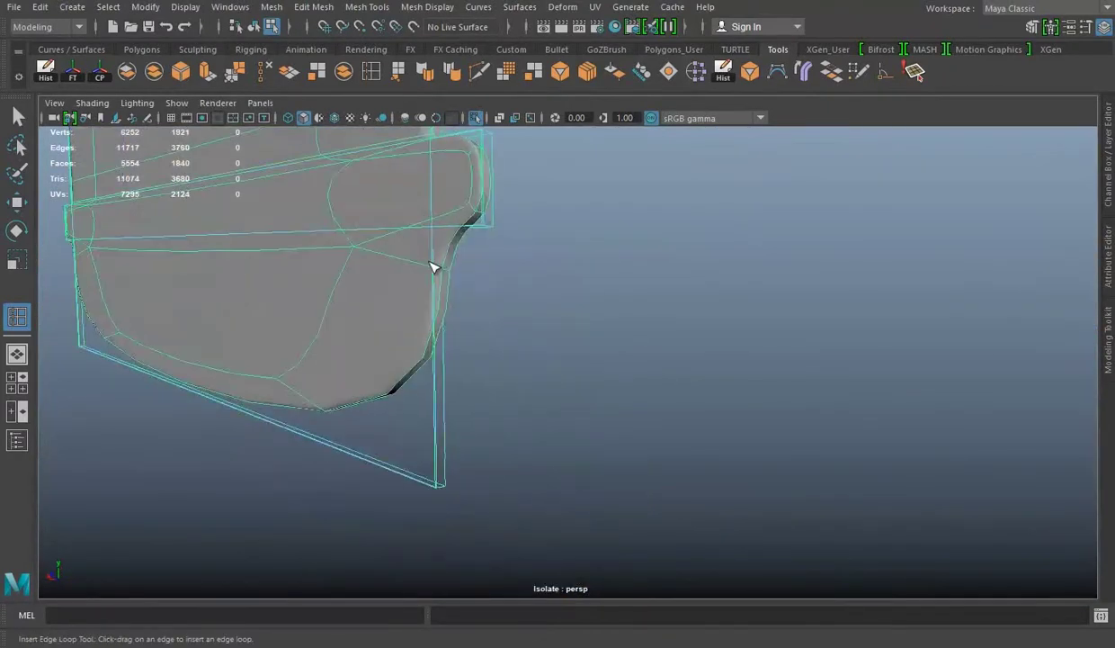
pyautogui.click(446, 483)
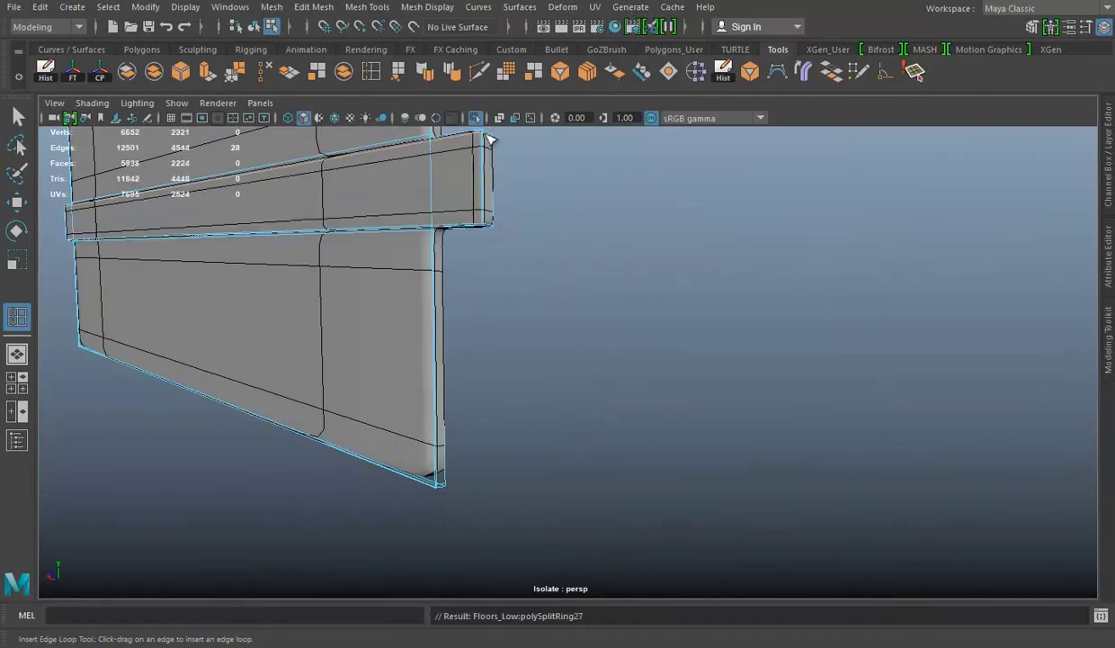
pyautogui.scroll(5, 568, 289)
pyautogui.scroll(-5, 269, 301)
pyautogui.keyDown('alt'); pyautogui.moveTo(610, 326); pyautogui.dragTo(597, 366); pyautogui.keyUp('alt')
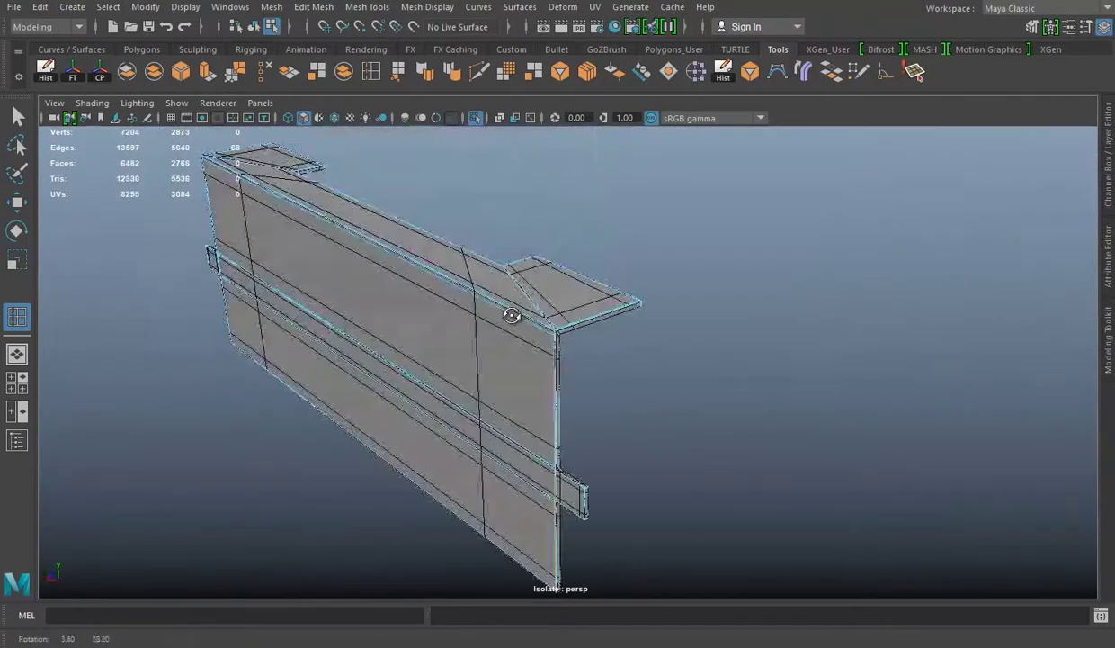
pyautogui.moveTo(659, 214); pyautogui.dragTo(742, 192, button='right')
pyautogui.press('w')
pyautogui.click(477, 118)
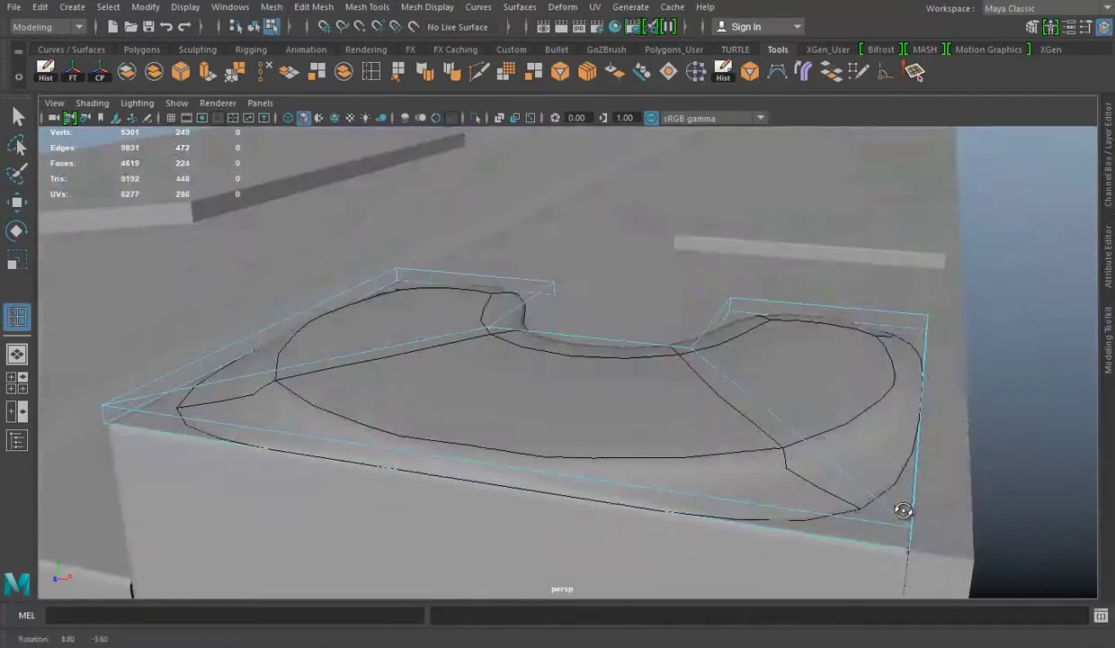
# Insert supporting edge loops around the outer and inner corners of the U-shaped raised panel and return to object mode.
pyautogui.keyDown('alt'); pyautogui.moveTo(901, 510); pyautogui.dragTo(617, 441); pyautogui.keyUp('alt')
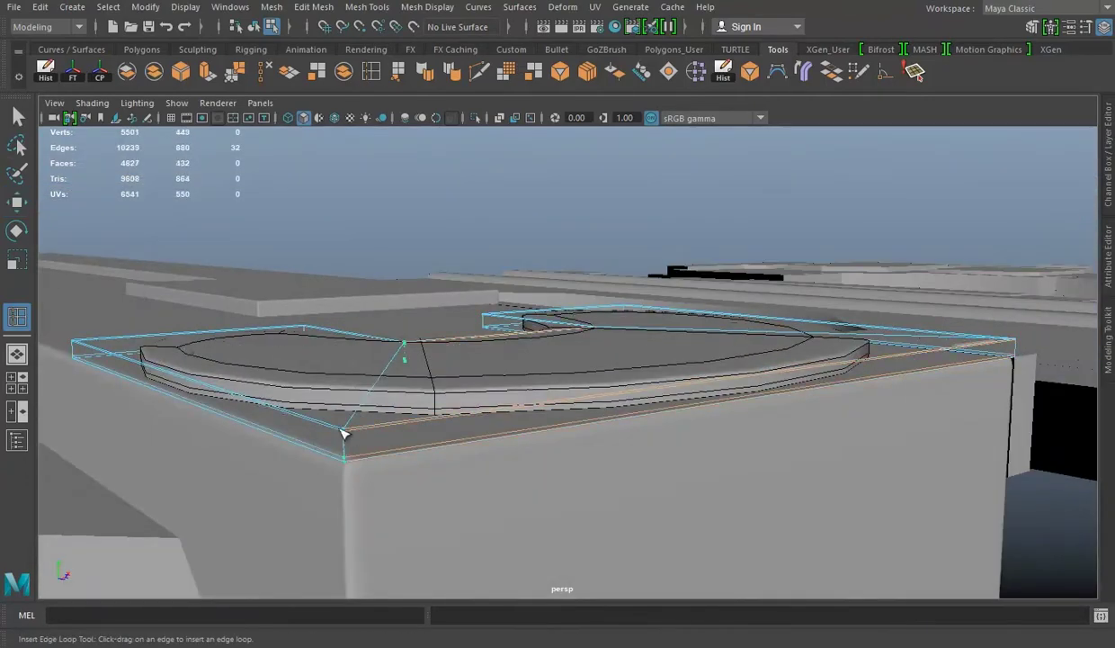
pyautogui.click(354, 434)
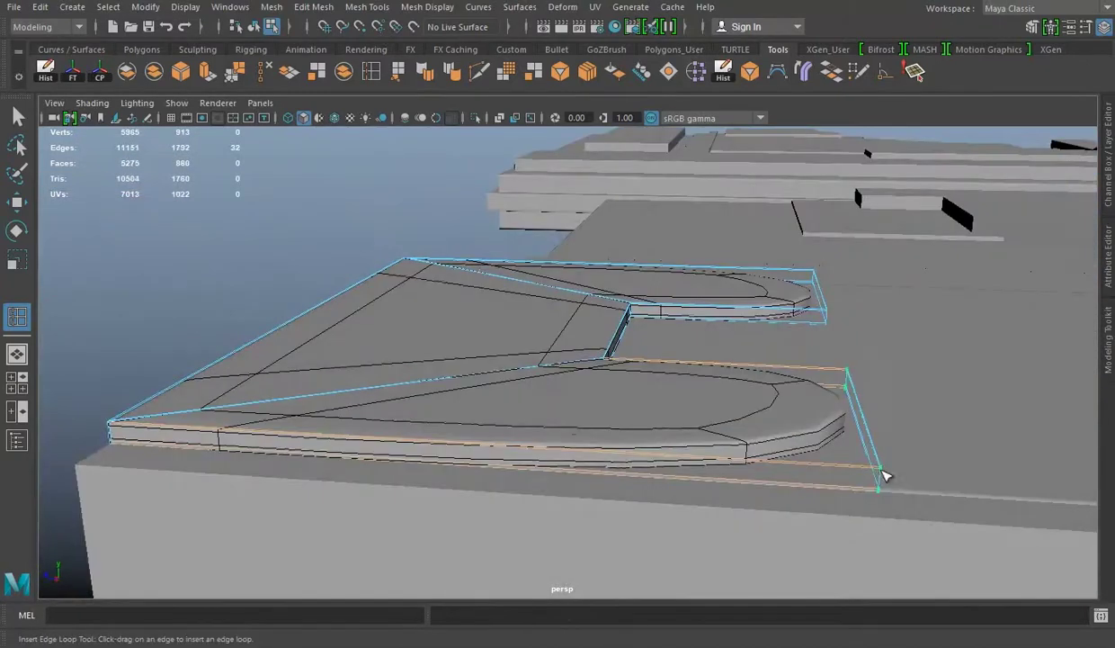
pyautogui.keyDown('alt'); pyautogui.moveTo(883, 473); pyautogui.dragTo(579, 420); pyautogui.keyUp('alt')
pyautogui.click(409, 526)
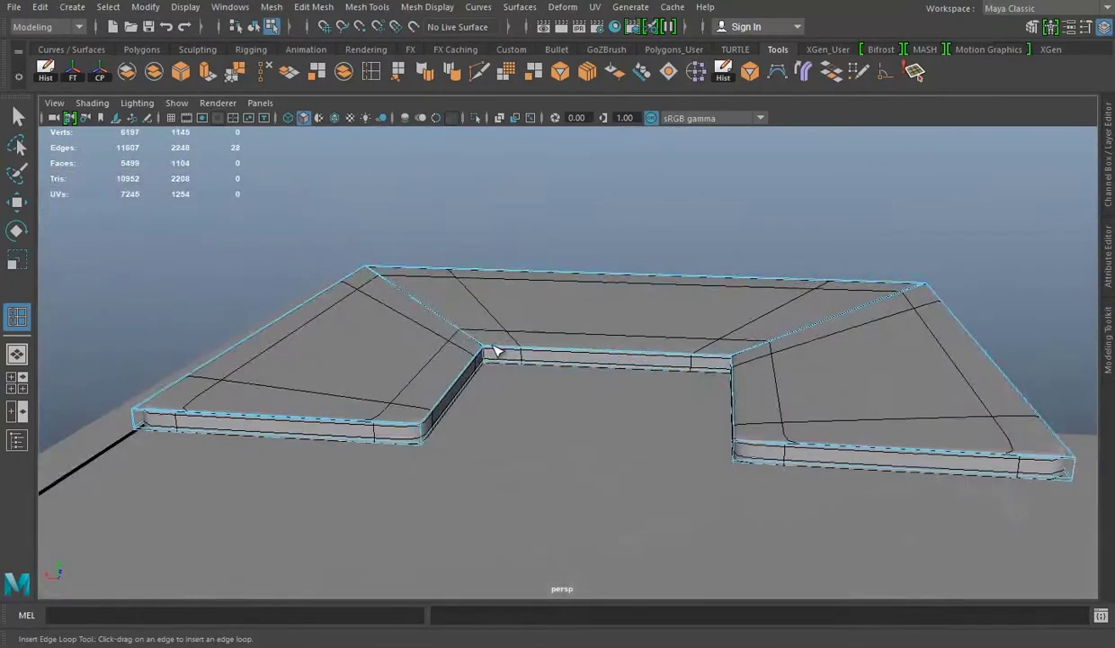
pyautogui.click(733, 449)
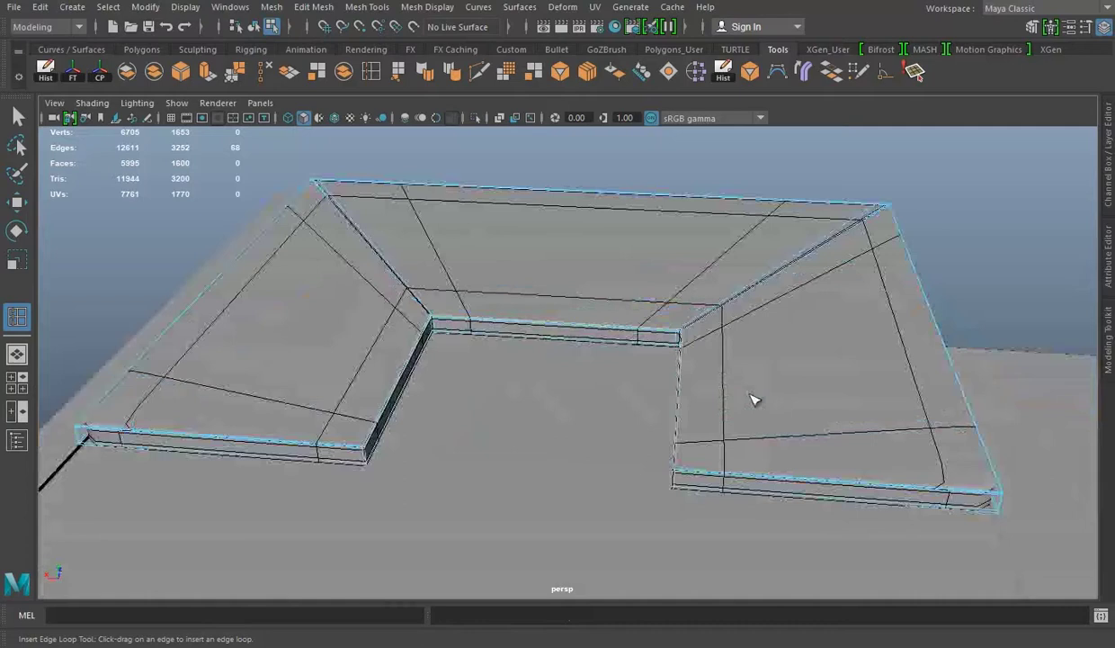
pyautogui.moveTo(552, 220); pyautogui.dragTo(635, 191, button='right')
pyautogui.press('w')
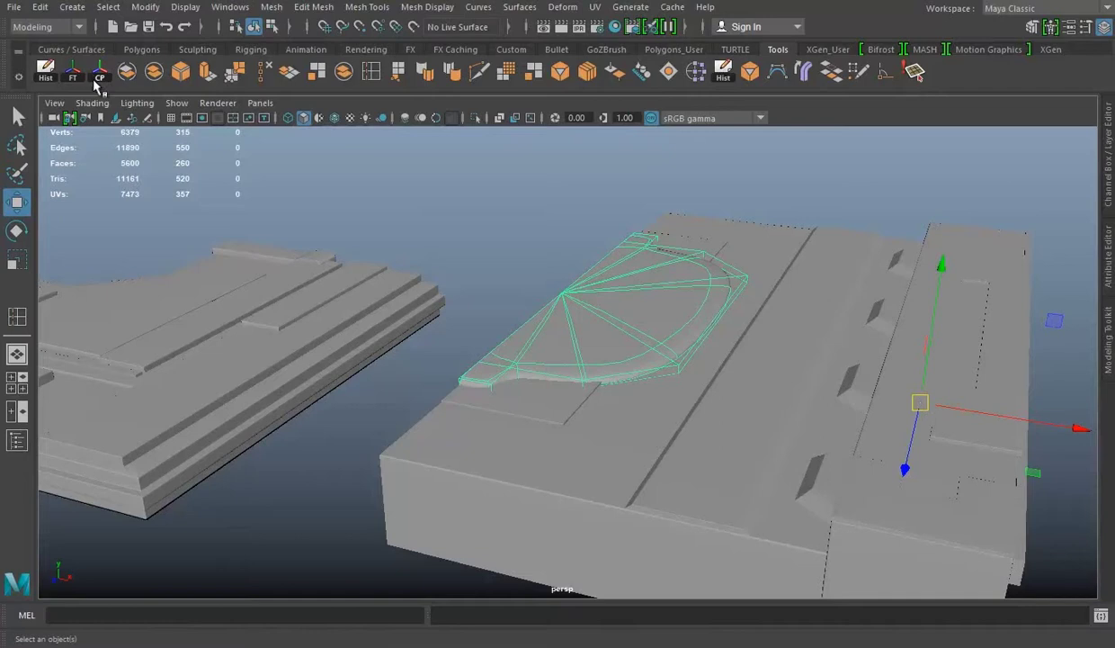
# Frame the next floor piece and insert a supporting edge loop at the corner of its angled raised panel.
pyautogui.press('a')
pyautogui.press('f')
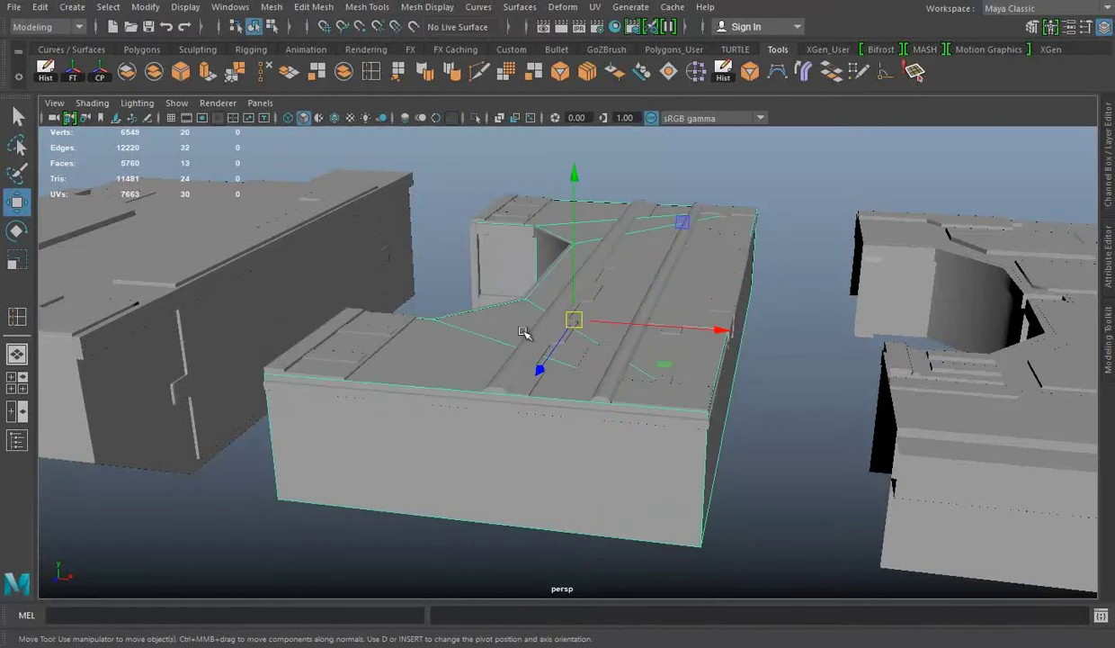
pyautogui.hotkey('ctrl', '1')
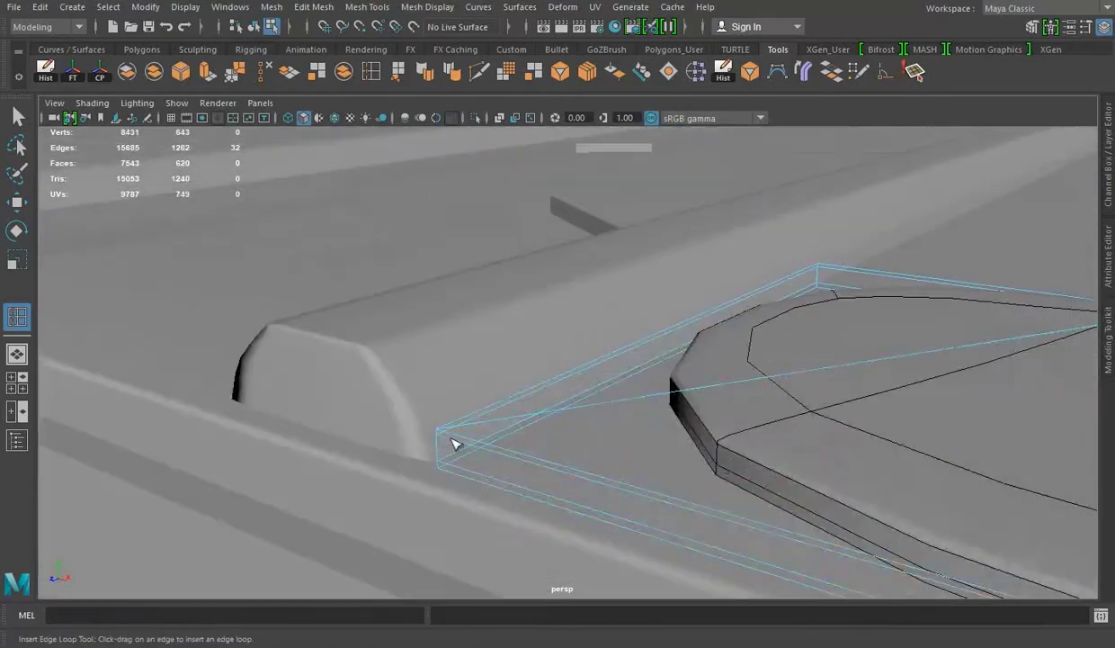
pyautogui.click(487, 438)
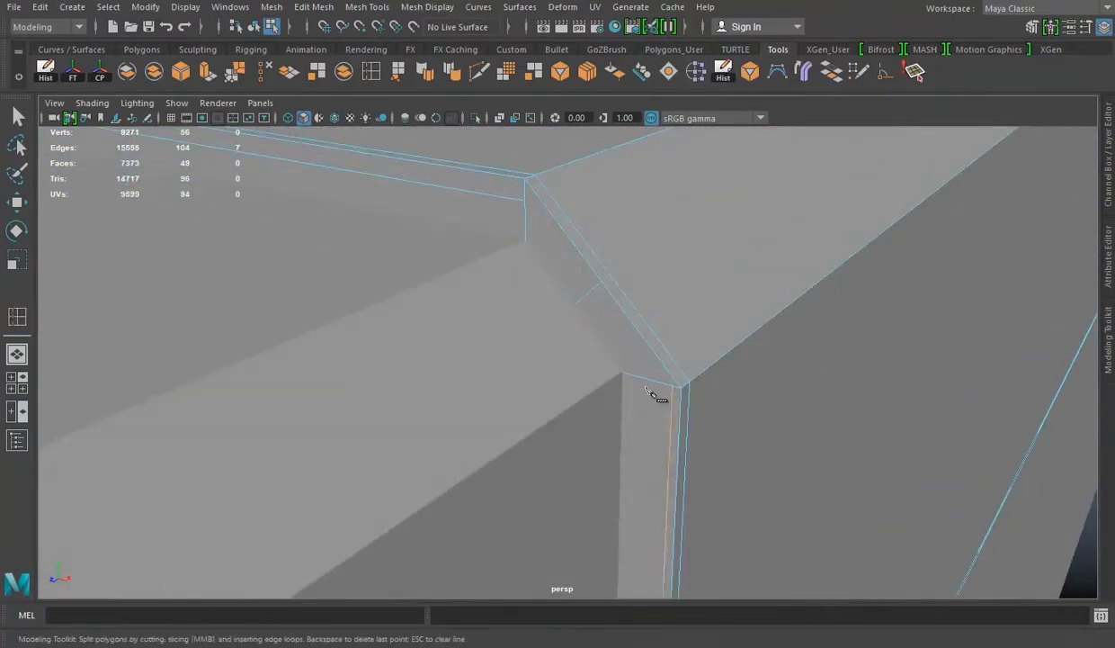
# Undo the latest edits on the folded corner bracket and insert supporting edge loops at its bends, checking the smooth preview.
pyautogui.keyDown('alt'); pyautogui.moveTo(706, 272); pyautogui.dragTo(378, 295, button='right'); pyautogui.keyUp('alt')
pyautogui.keyDown('alt'); pyautogui.moveTo(378, 295); pyautogui.dragTo(385, 427); pyautogui.keyUp('alt')
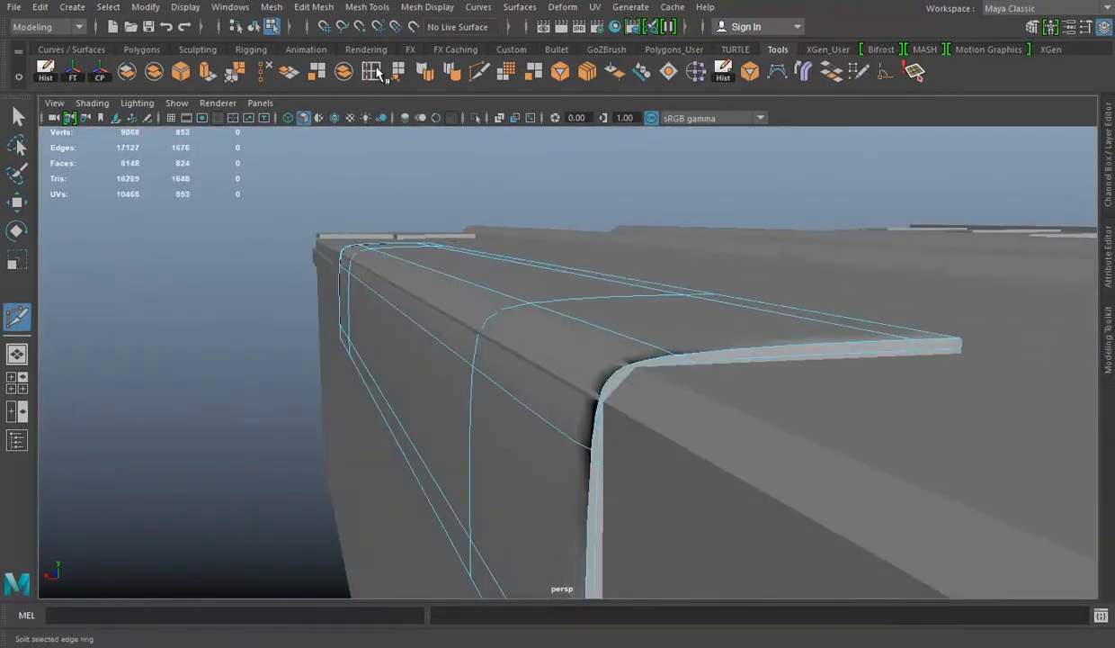
pyautogui.press('1')
pyautogui.hotkey('ctrl', 'z')
pyautogui.hotkey('ctrl', 'z')
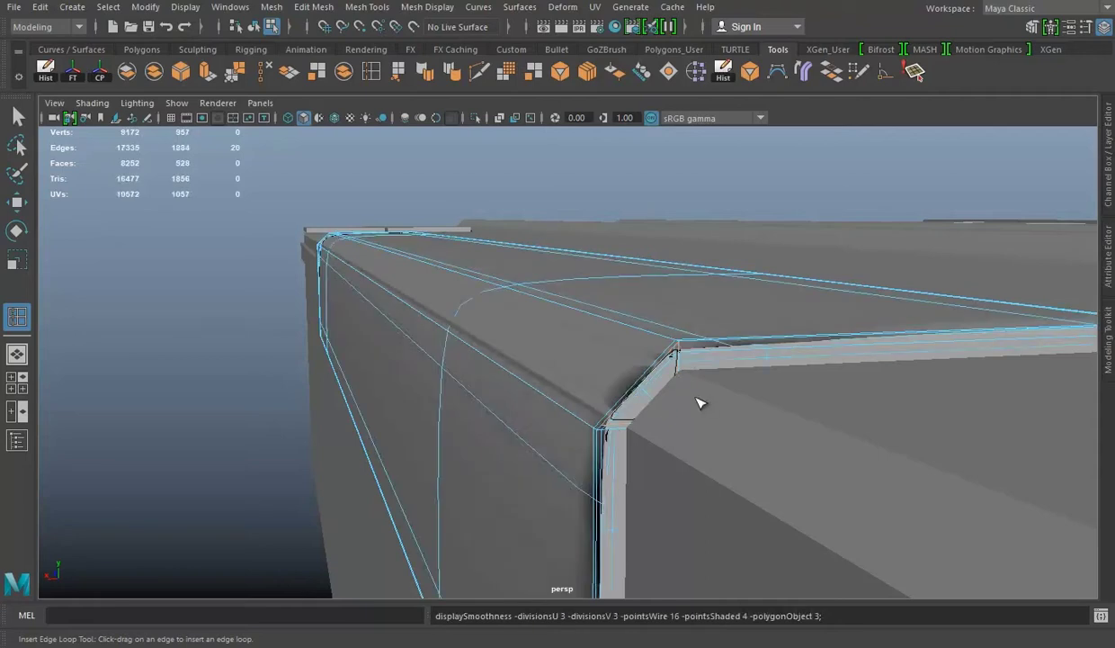
pyautogui.keyDown('alt'); pyautogui.moveTo(499, 413); pyautogui.dragTo(739, 391); pyautogui.keyUp('alt')
pyautogui.click(642, 503)
pyautogui.press('3')
pyautogui.click(544, 282)
pyautogui.press('1')
# Insert supporting edge loops along the folded edge and end tab of the large wrap-around panel.
pyautogui.keyDown('alt'); pyautogui.moveTo(630, 270); pyautogui.dragTo(596, 434); pyautogui.keyUp('alt')
pyautogui.press('2')
pyautogui.press('y')
pyautogui.scroll(3, 576, 468)
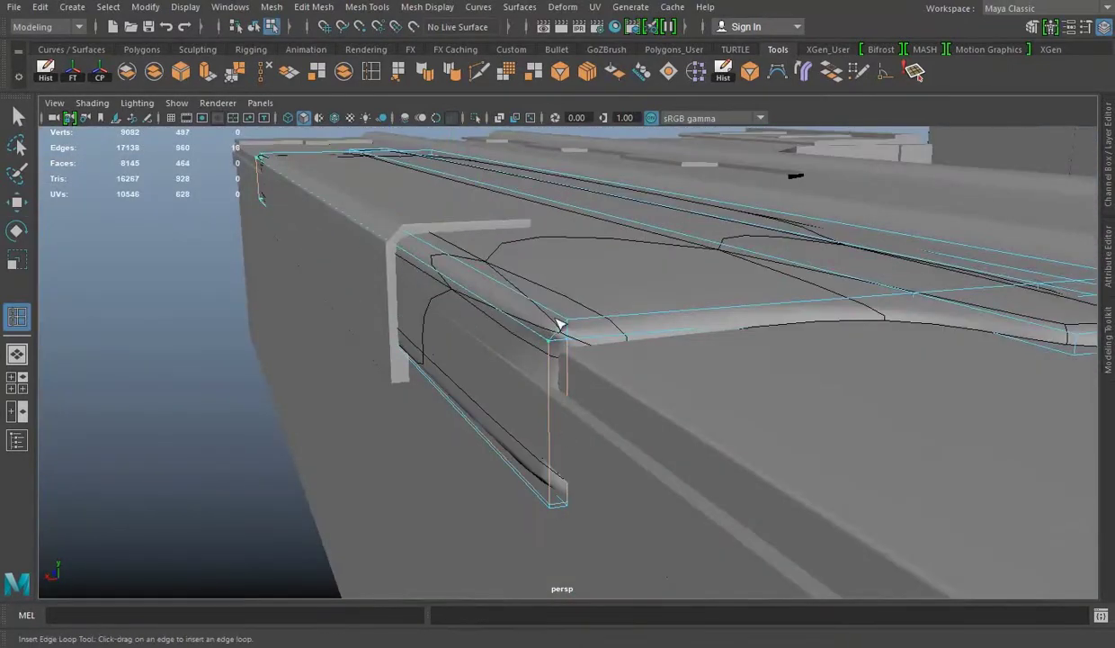
pyautogui.click(552, 387)
pyautogui.keyDown('alt'); pyautogui.moveTo(552, 386); pyautogui.dragTo(556, 374); pyautogui.keyUp('alt')
pyautogui.keyDown('alt'); pyautogui.moveTo(985, 367); pyautogui.dragTo(713, 380); pyautogui.keyUp('alt')
pyautogui.click(713, 380)
pyautogui.keyDown('alt'); pyautogui.moveTo(501, 384); pyautogui.dragTo(597, 386); pyautogui.keyUp('alt')
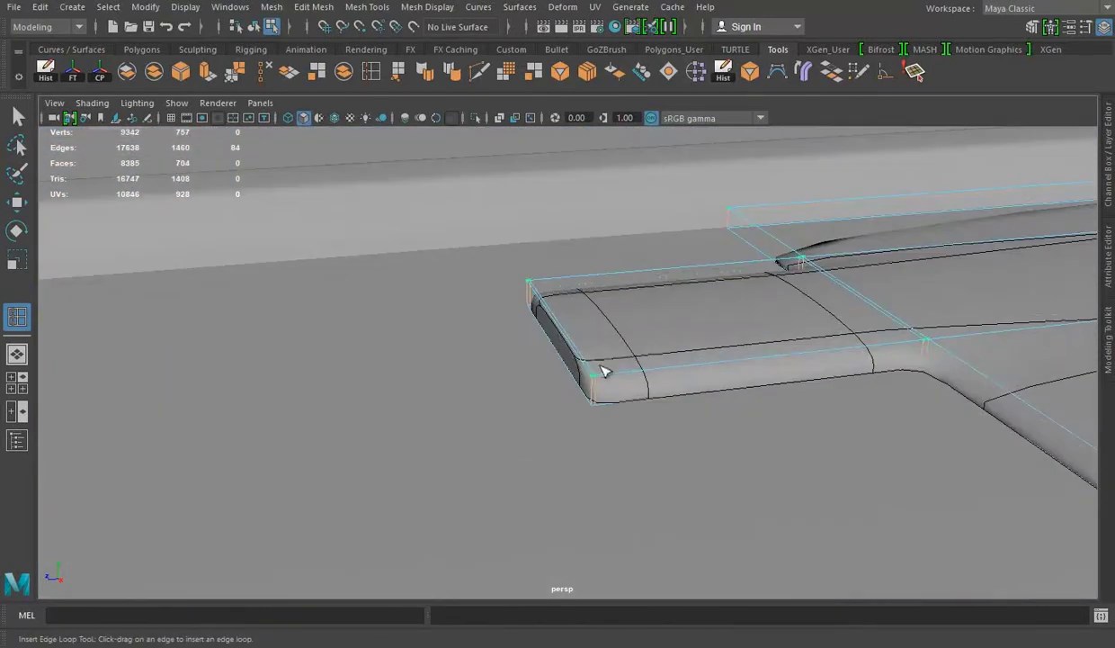
# Insert further supporting edge loops around the remaining corners of the wrap-around panel.
pyautogui.keyDown('alt'); pyautogui.moveTo(816, 336); pyautogui.dragTo(563, 312); pyautogui.keyUp('alt')
pyautogui.click(760, 312)
pyautogui.keyDown('alt'); pyautogui.moveTo(760, 313); pyautogui.dragTo(568, 297); pyautogui.keyUp('alt')
pyautogui.click(871, 497)
pyautogui.click(558, 454)
pyautogui.click(430, 384)
pyautogui.click(466, 474)
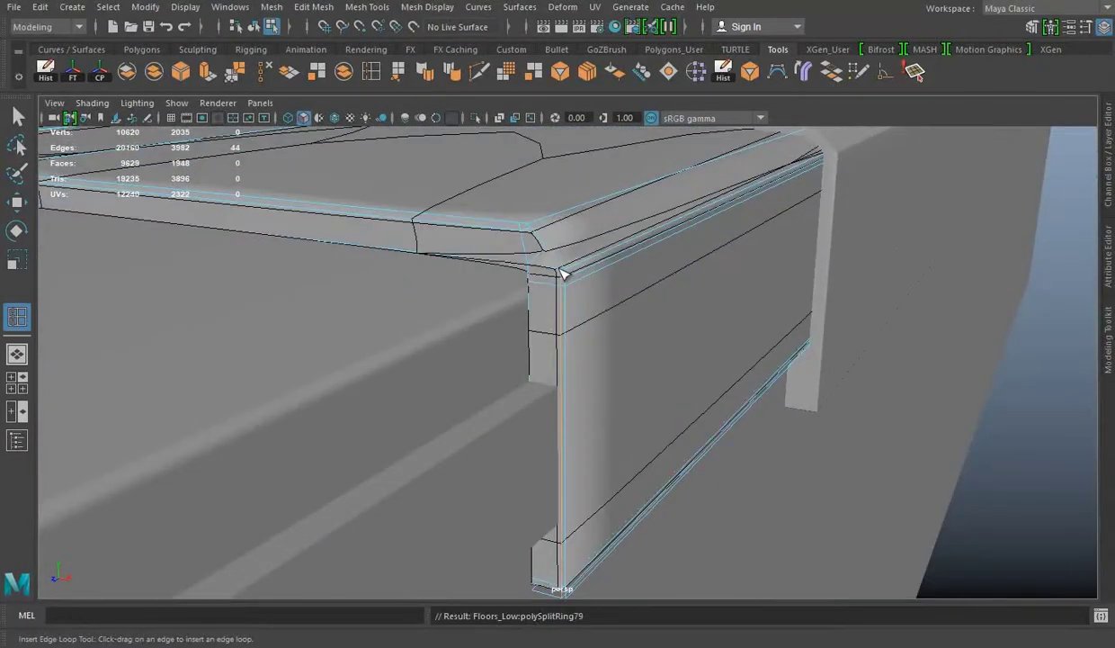
# Insert supporting edge loops at the wrap-around panel's downturned flap and turn off its smooth preview.
pyautogui.keyDown('alt'); pyautogui.moveTo(545, 232); pyautogui.dragTo(542, 424); pyautogui.keyUp('alt')
pyautogui.click(483, 384)
pyautogui.keyDown('alt'); pyautogui.moveTo(483, 384); pyautogui.dragTo(529, 301); pyautogui.keyUp('alt')
pyautogui.click(708, 426)
pyautogui.click(229, 316)
pyautogui.press('1')
# Smooth-preview the narrow trim strip around the floor's side, insert supporting edge loops at its corners, and return to object mode.
pyautogui.keyDown('alt'); pyautogui.moveTo(637, 327); pyautogui.dragTo(605, 381); pyautogui.keyUp('alt')
pyautogui.click(704, 262)
pyautogui.press('3')
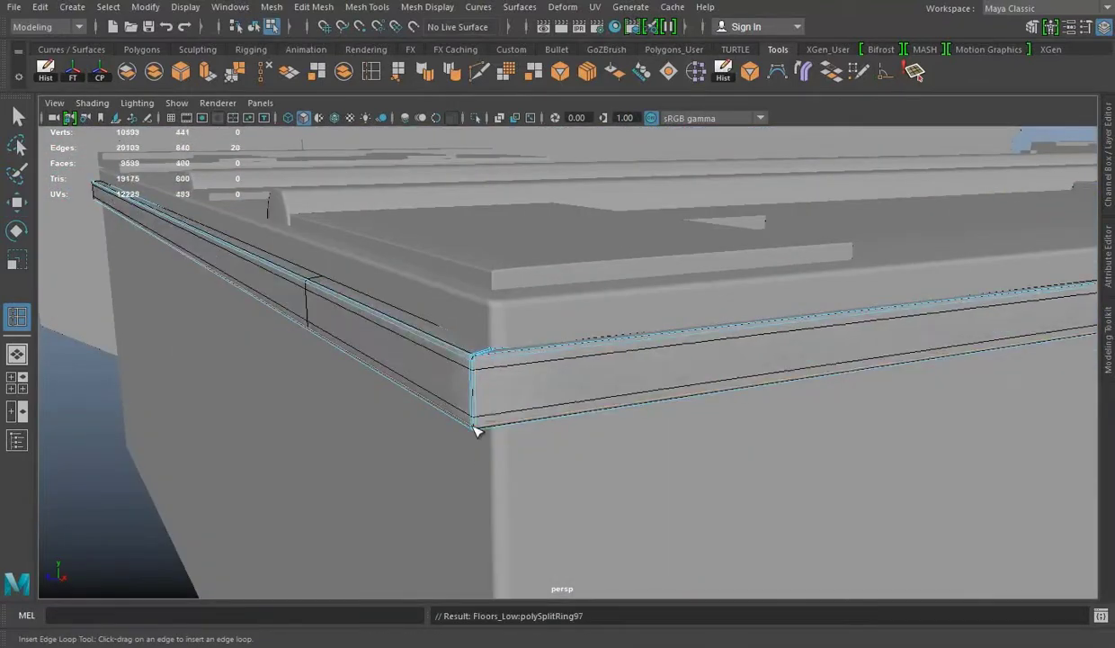
pyautogui.click(477, 432)
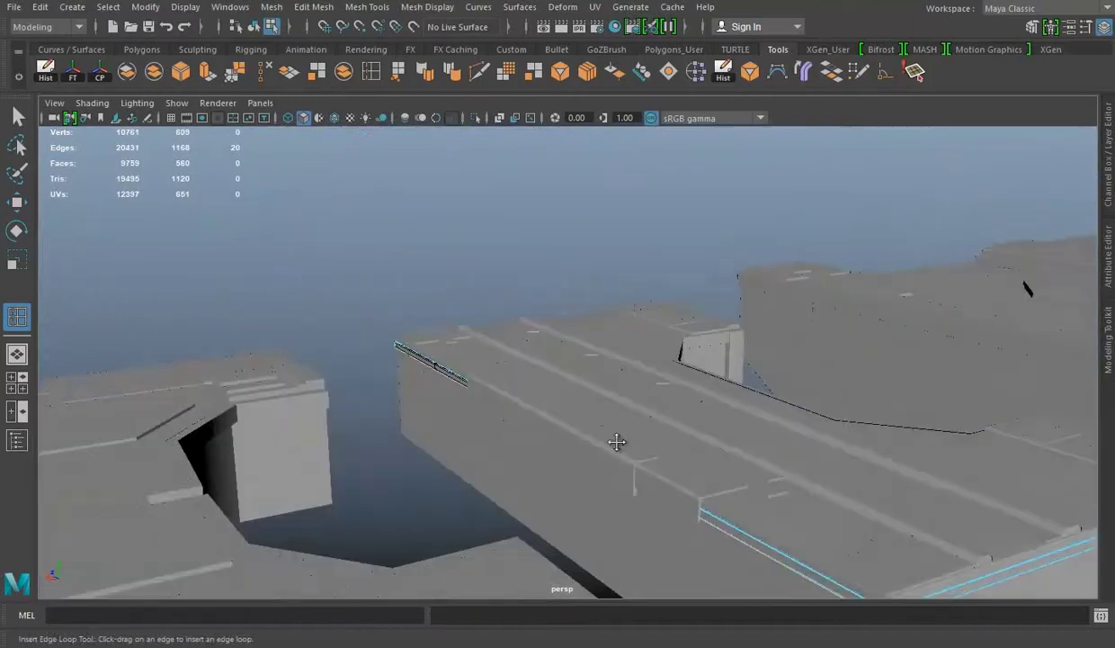
pyautogui.click(402, 442)
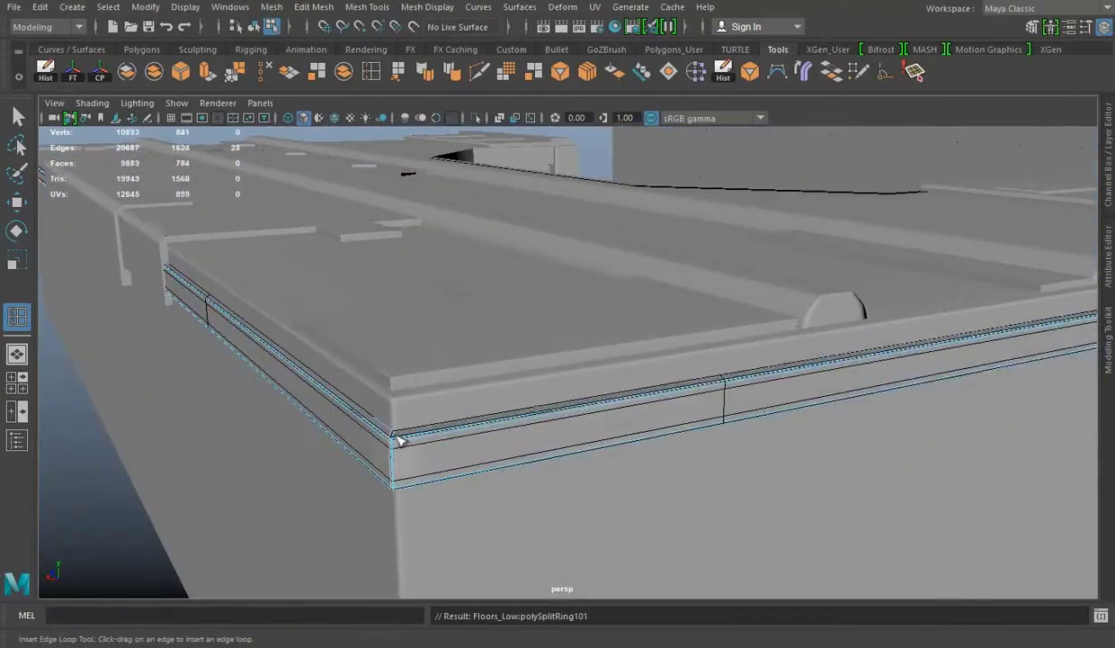
pyautogui.rightClick(405, 197)
pyautogui.press('w')
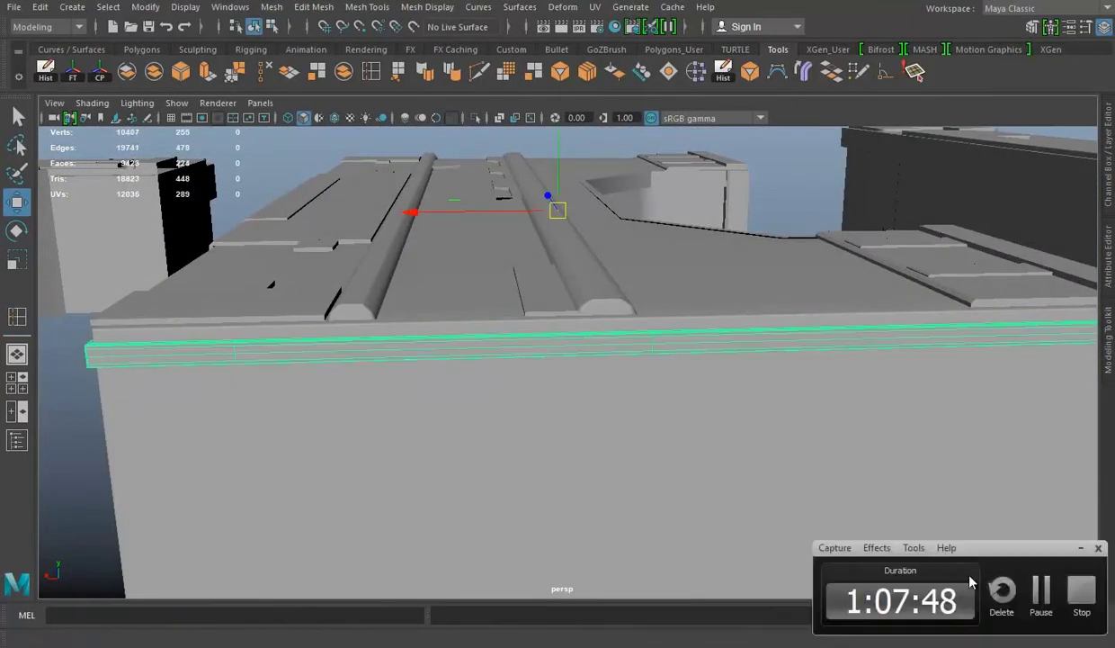
# Combine the two thin raised slats beside the cut-out into one object.
pyautogui.keyDown('alt'); pyautogui.moveTo(558, 209); pyautogui.dragTo(488, 317); pyautogui.keyUp('alt')
pyautogui.click(466, 406)
pyautogui.keyDown('alt'); pyautogui.moveTo(466, 406); pyautogui.dragTo(622, 351); pyautogui.keyUp('alt')
pyautogui.keyDown('shift'); pyautogui.click(621, 334); pyautogui.keyUp('shift')
pyautogui.click(271, 6)
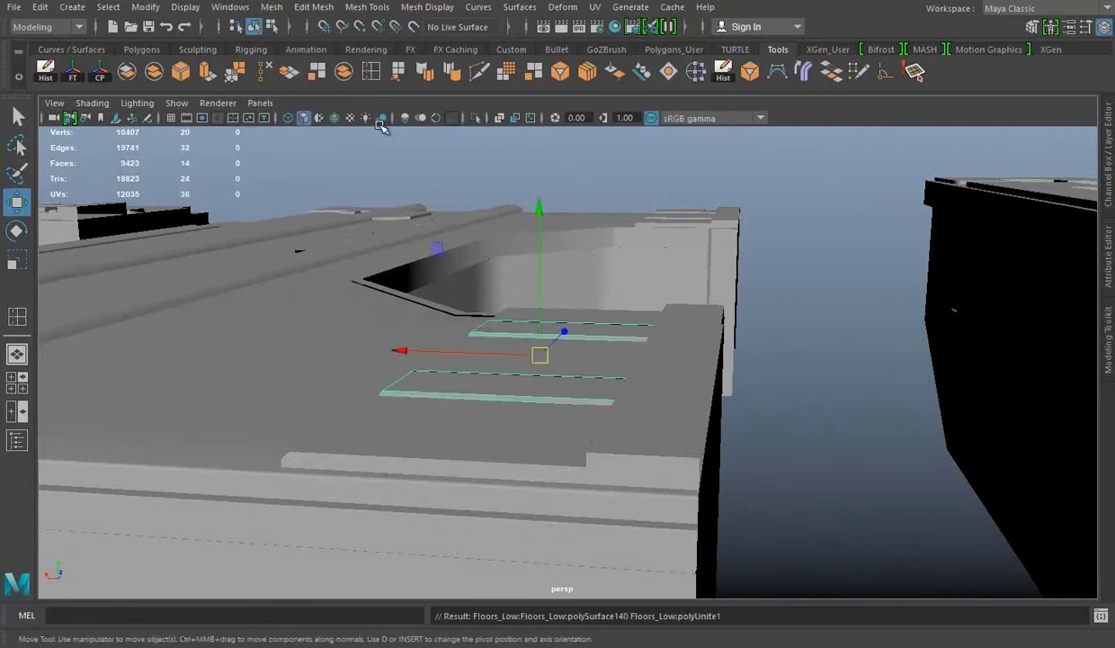
pyautogui.click(297, 62)
pyautogui.keyDown('alt'); pyautogui.moveTo(450, 360); pyautogui.dragTo(360, 497); pyautogui.keyUp('alt')
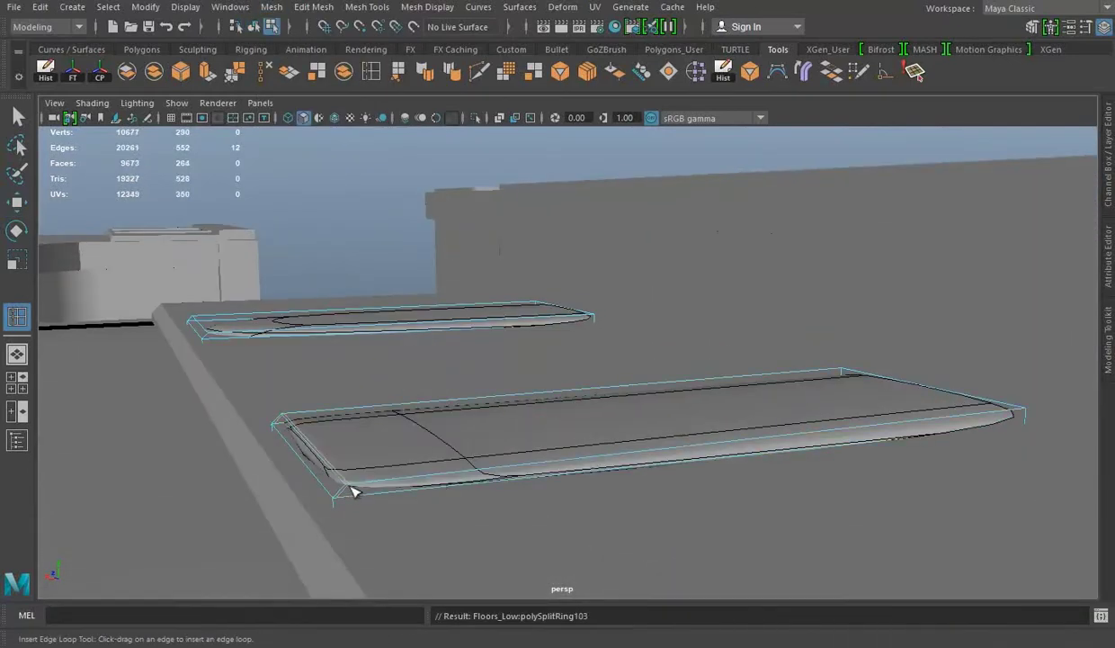
# Clean up the unneeded edges and vertices along the stepped end panel's front underside.
pyautogui.press('space')
pyautogui.press('space')
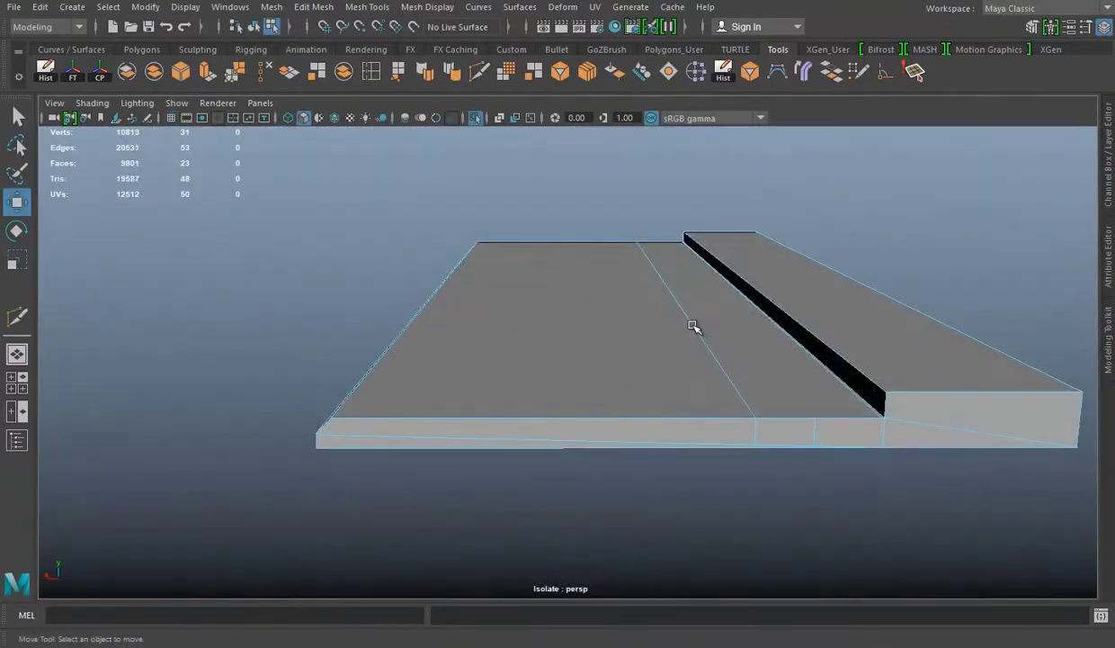
pyautogui.click(804, 438)
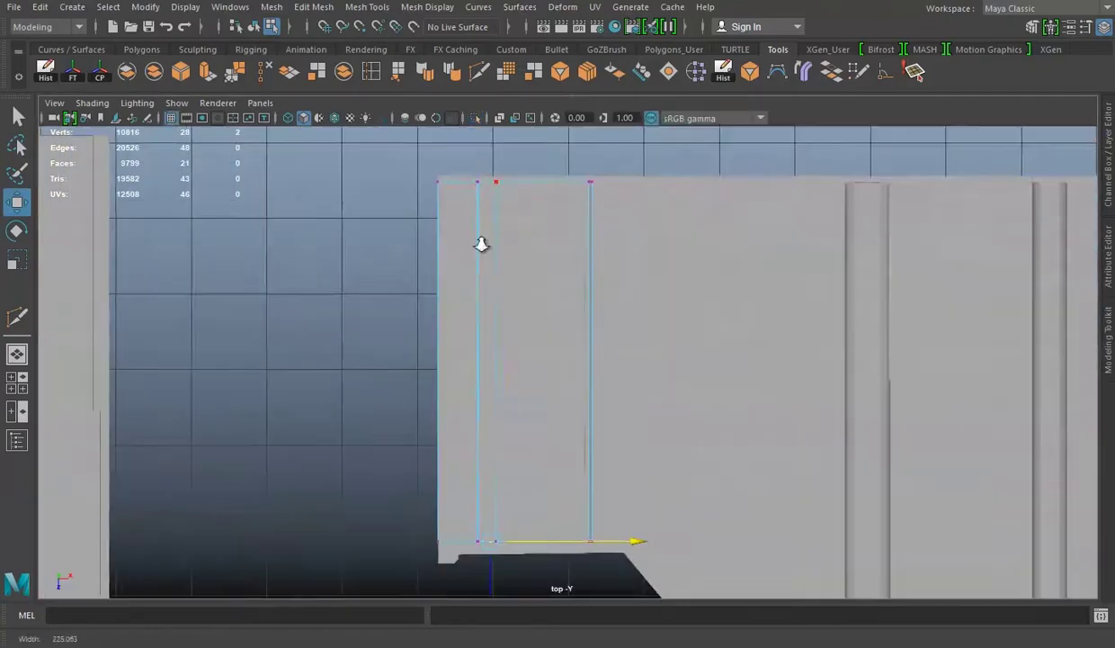
pyautogui.press('space')
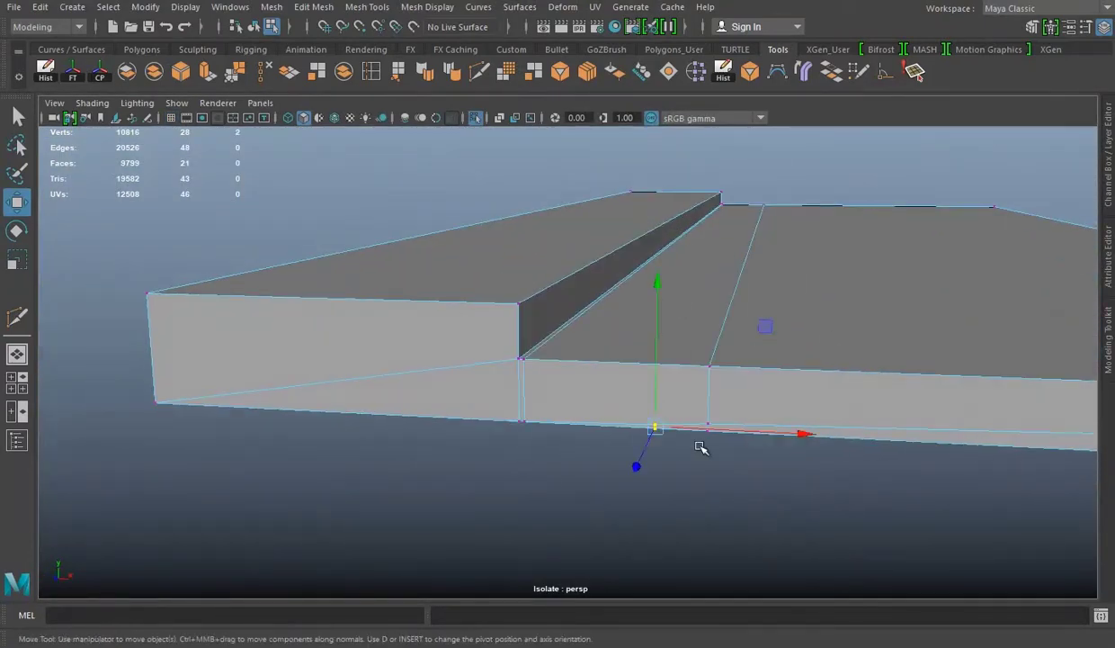
# Smooth-preview the stepped end panel and insert supporting edge loops around its outer corners.
pyautogui.moveTo(720, 216); pyautogui.dragTo(720, 172, button='right')
pyautogui.keyDown('alt'); pyautogui.moveTo(739, 253); pyautogui.dragTo(595, 326); pyautogui.keyUp('alt')
pyautogui.keyDown('alt'); pyautogui.moveTo(347, 240); pyautogui.dragTo(341, 258, button='right'); pyautogui.keyUp('alt')
pyautogui.keyDown('alt'); pyautogui.moveTo(345, 291); pyautogui.dragTo(587, 411); pyautogui.keyUp('alt')
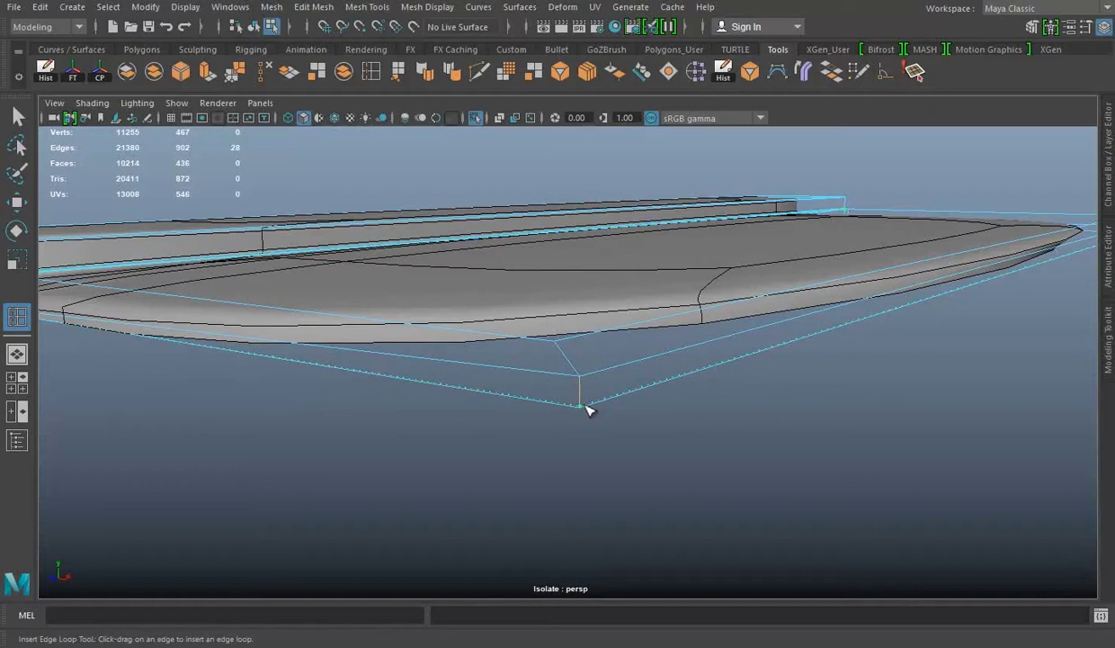
pyautogui.click(565, 351)
pyautogui.keyDown('alt'); pyautogui.moveTo(565, 351); pyautogui.dragTo(599, 324); pyautogui.keyUp('alt')
pyautogui.click(542, 484)
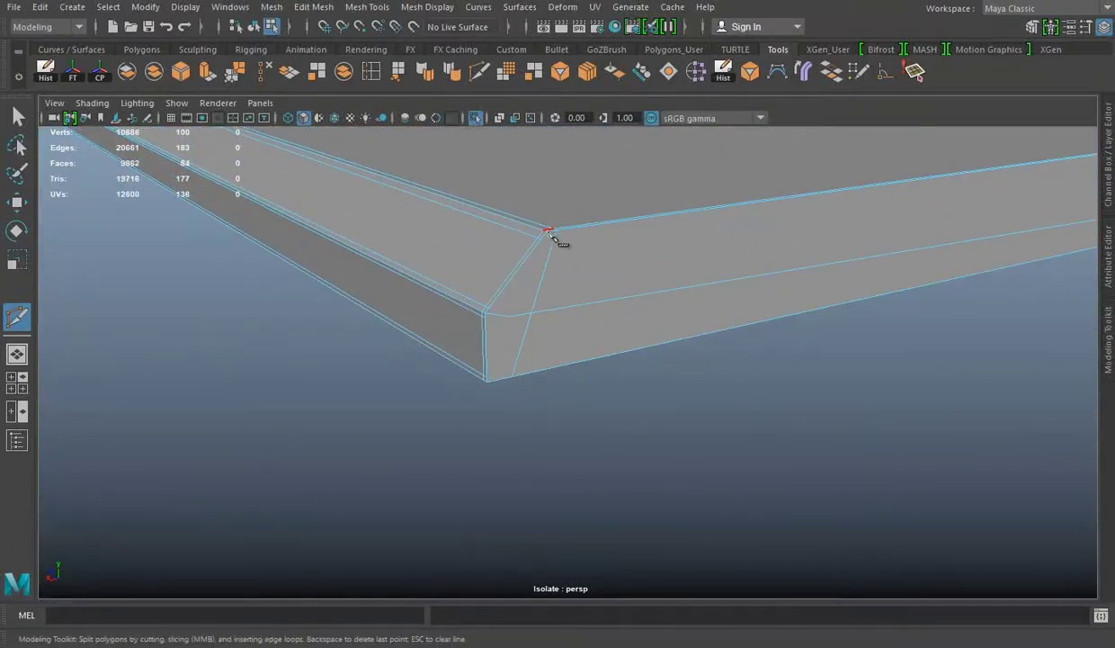
# Turn off the end panel's smooth preview and cut supporting edges at its raised strip's inner corner with Multi-Cut.
pyautogui.keyDown('alt'); pyautogui.moveTo(674, 363); pyautogui.dragTo(580, 312); pyautogui.keyUp('alt')
pyautogui.press('1')
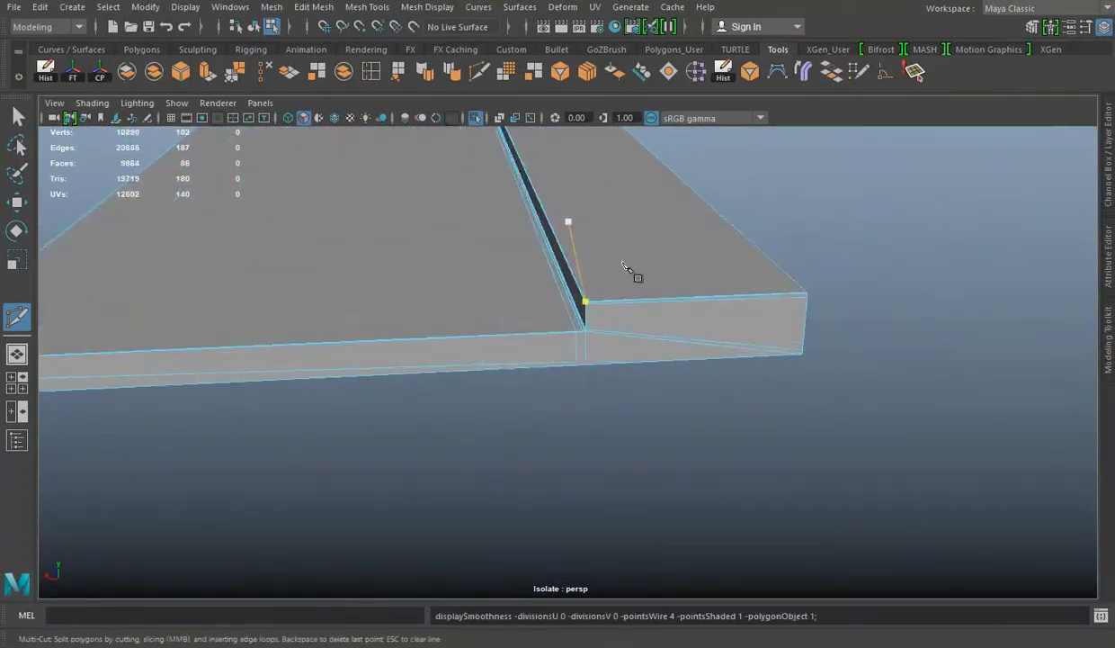
pyautogui.keyDown('shift'); pyautogui.moveTo(580, 311); pyautogui.dragTo(600, 279, button='right'); pyautogui.keyUp('shift')
pyautogui.keyDown('alt'); pyautogui.moveTo(600, 278); pyautogui.dragTo(542, 283); pyautogui.keyUp('alt')
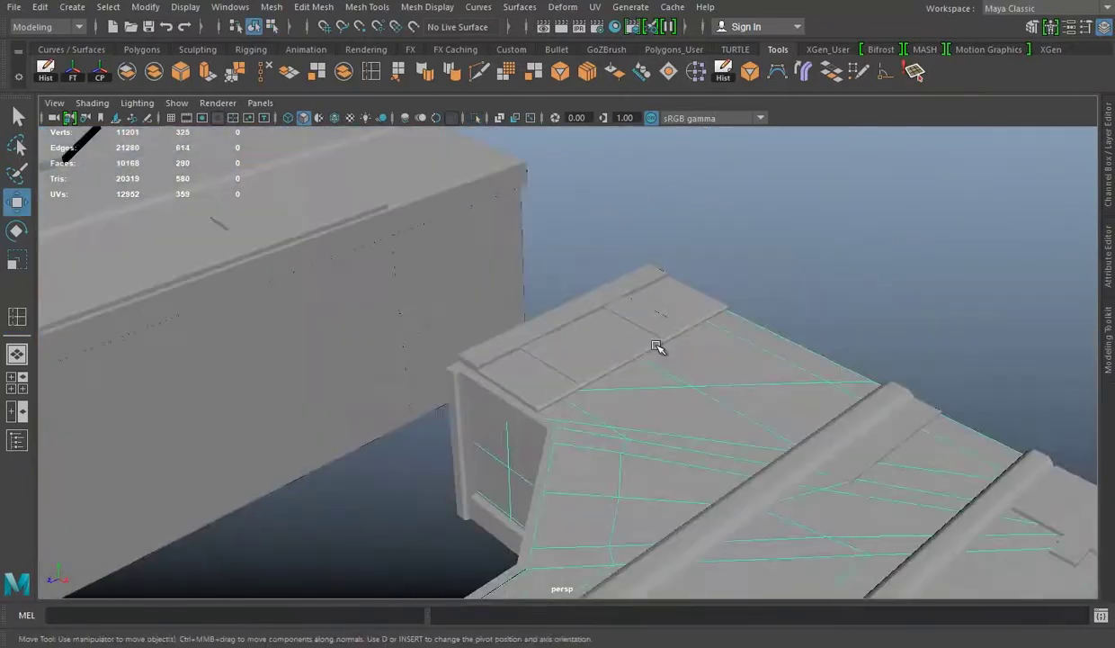
# Smooth-preview the thin plate beside the rounded rib and insert supporting edge loops along its edges.
pyautogui.keyDown('alt'); pyautogui.moveTo(660, 347); pyautogui.dragTo(392, 410); pyautogui.keyUp('alt')
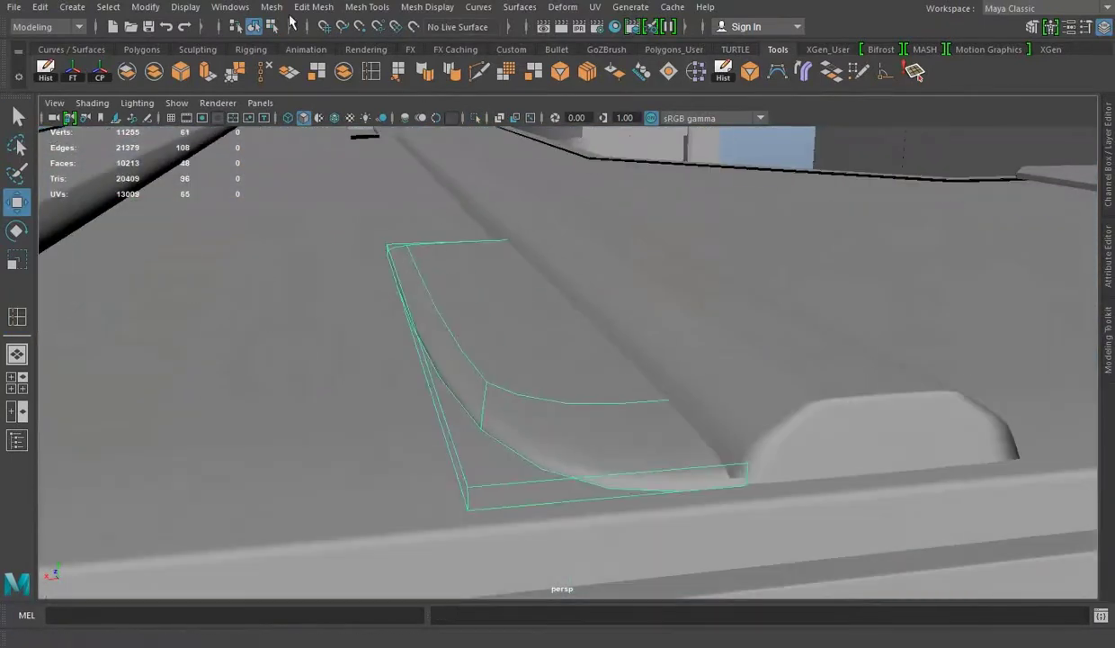
pyautogui.press('y')
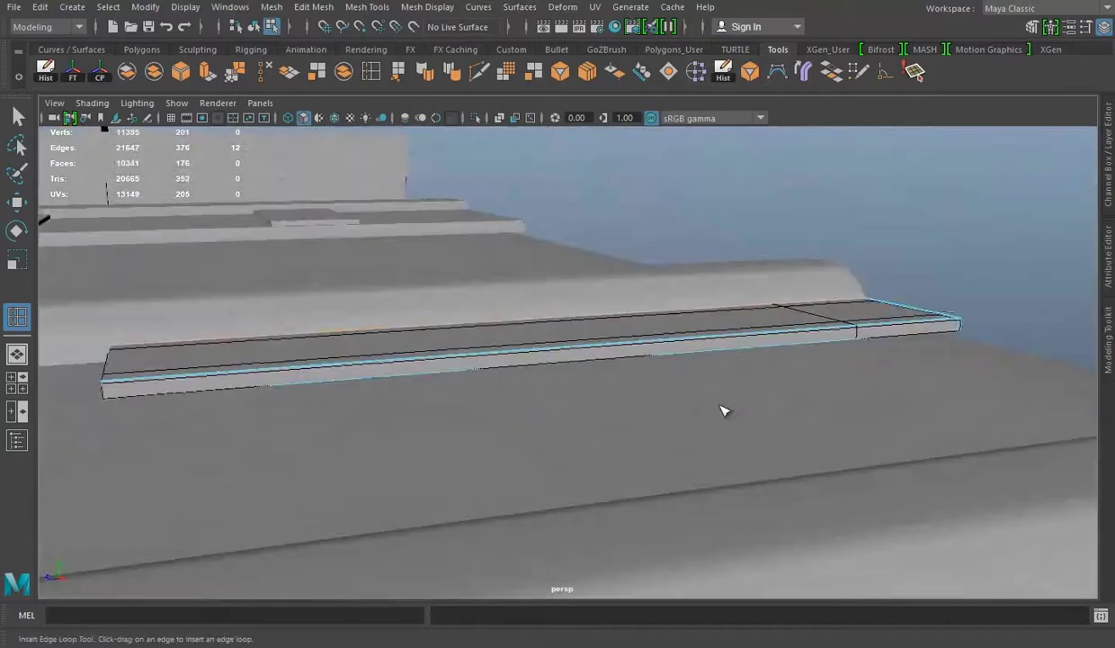
pyautogui.press('w')
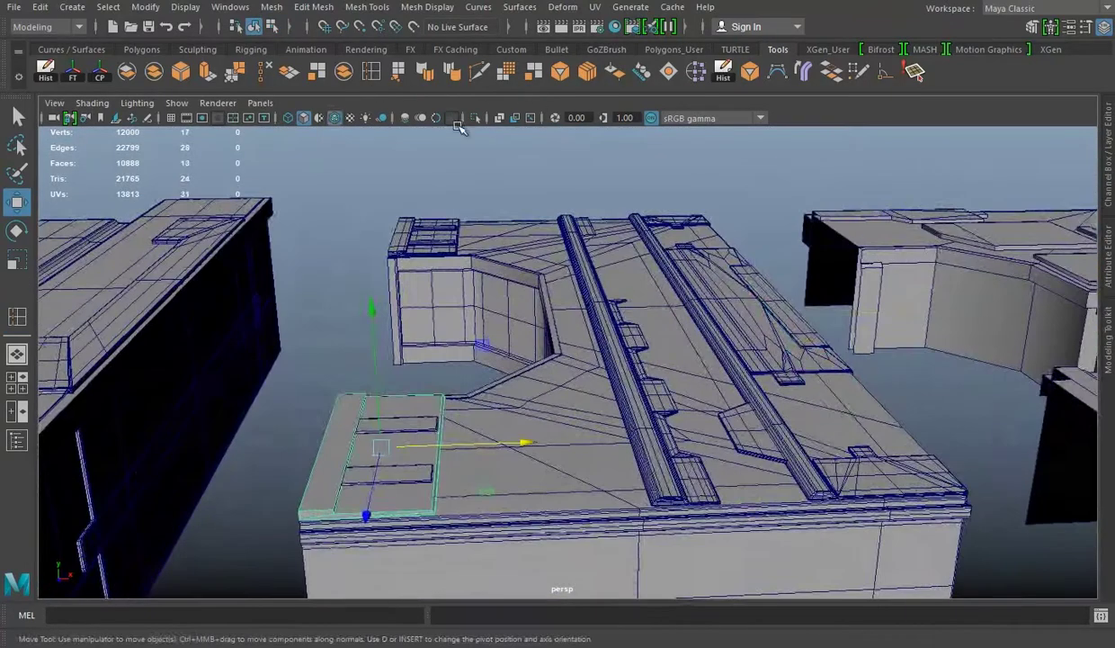
# Cut across the end corners of the two raised slats with Multi-Cut and adjust their end vertices.
pyautogui.click(447, 125)
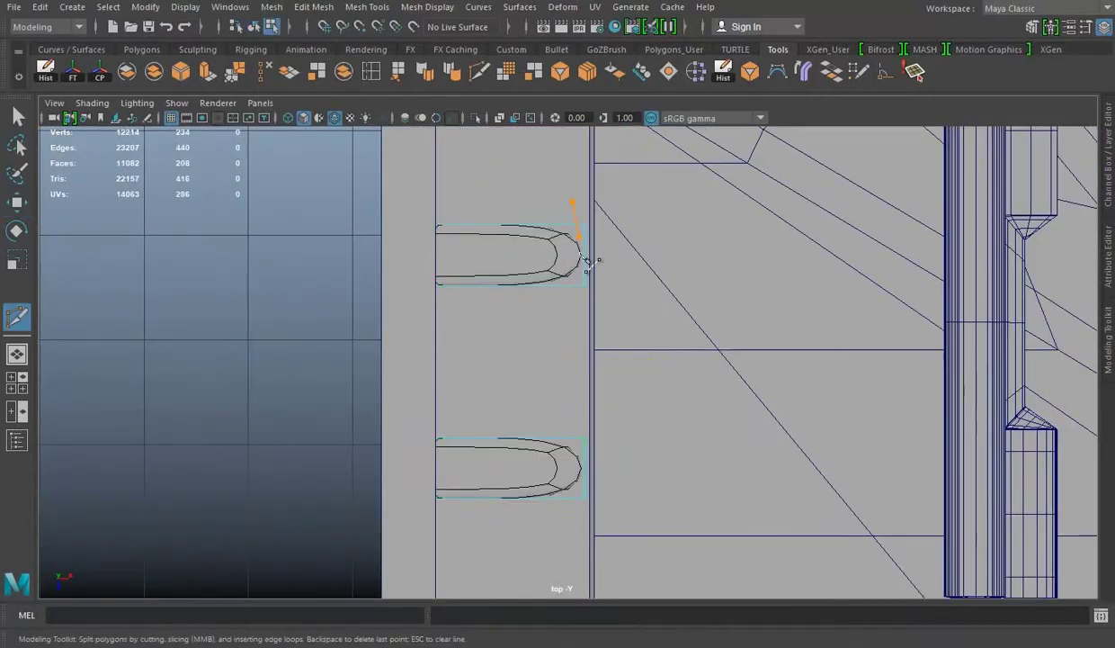
pyautogui.press('r')
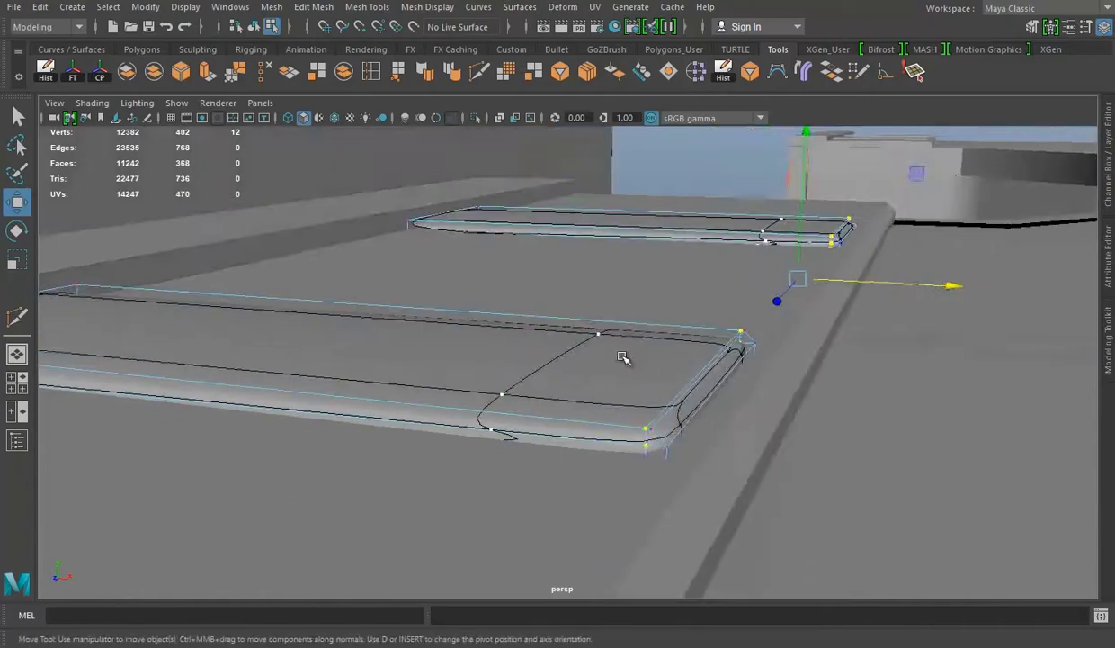
pyautogui.hotkey('ctrl', 'e')
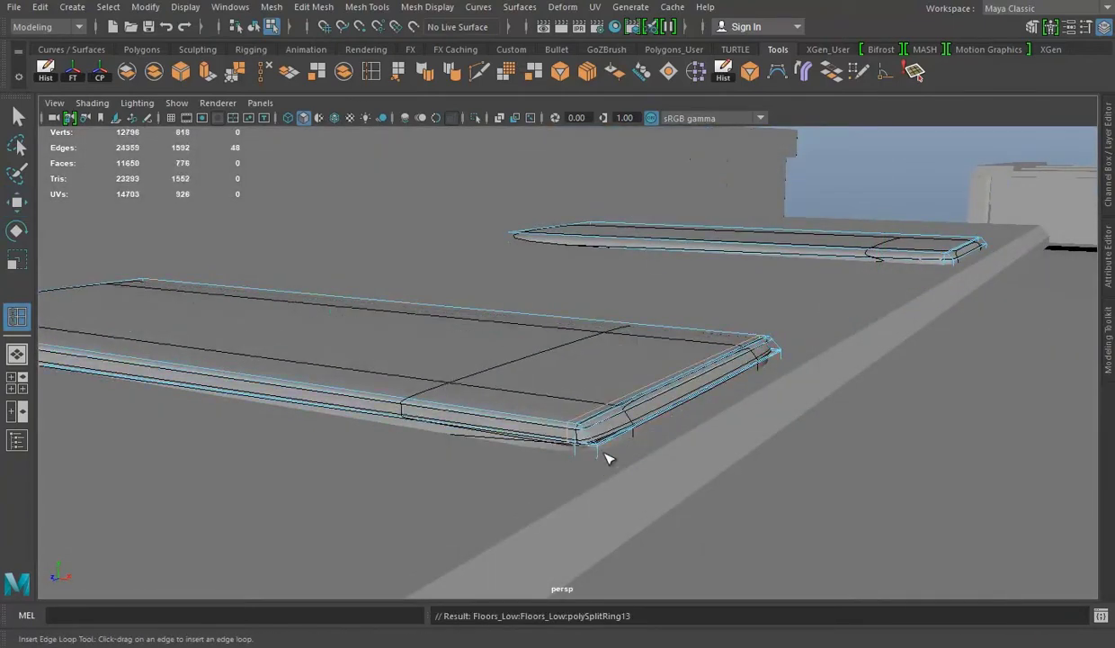
# Insert supporting edge loops around the chamfered ends and top edges of the two slats.
pyautogui.click(501, 361)
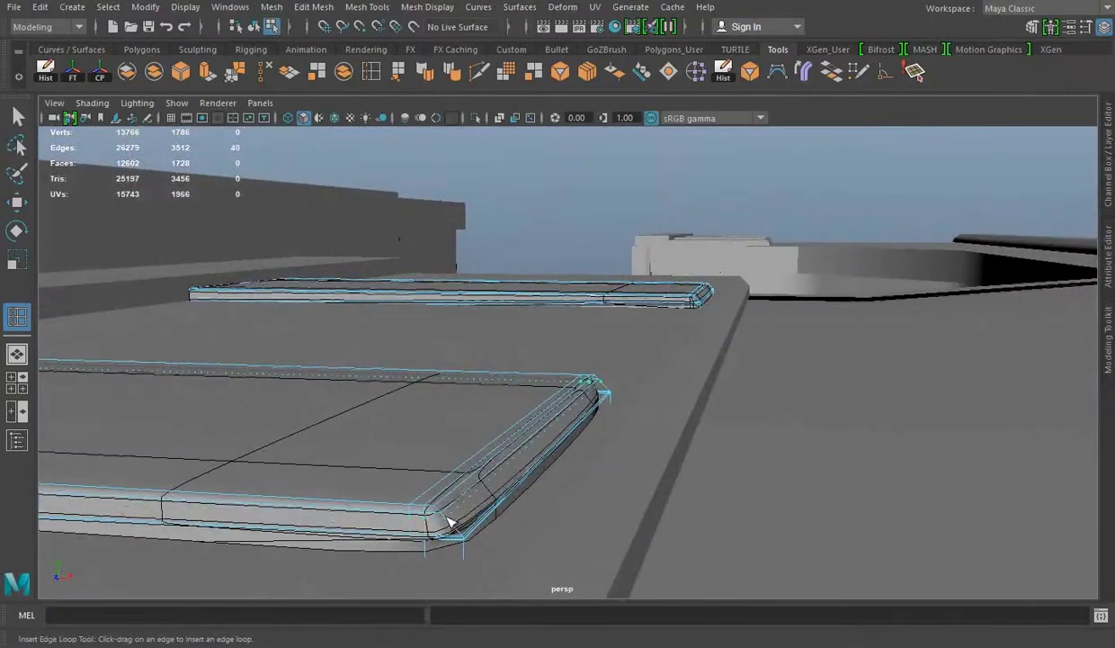
pyautogui.keyDown('alt'); pyautogui.moveTo(456, 523); pyautogui.dragTo(632, 404); pyautogui.keyUp('alt')
# Insert supporting edge loops along the stepped end panel's raised strip and save the scene.
pyautogui.moveTo(456, 216); pyautogui.dragTo(455, 304, button='right')
pyautogui.keyDown('alt'); pyautogui.moveTo(454, 304); pyautogui.dragTo(539, 395); pyautogui.keyUp('alt')
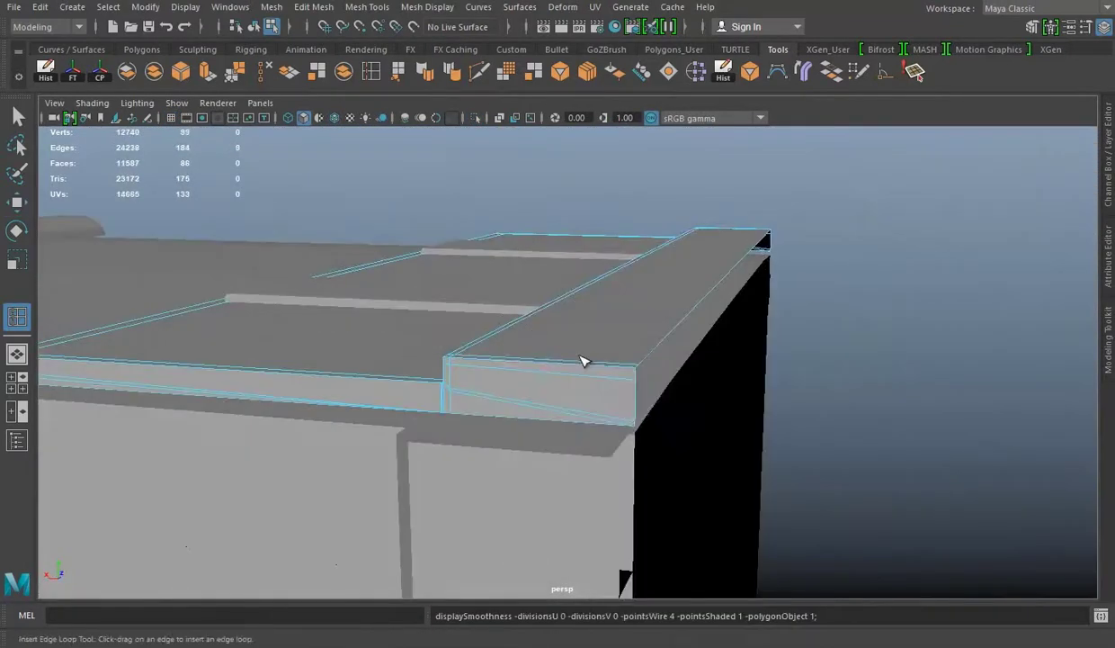
pyautogui.click(507, 71)
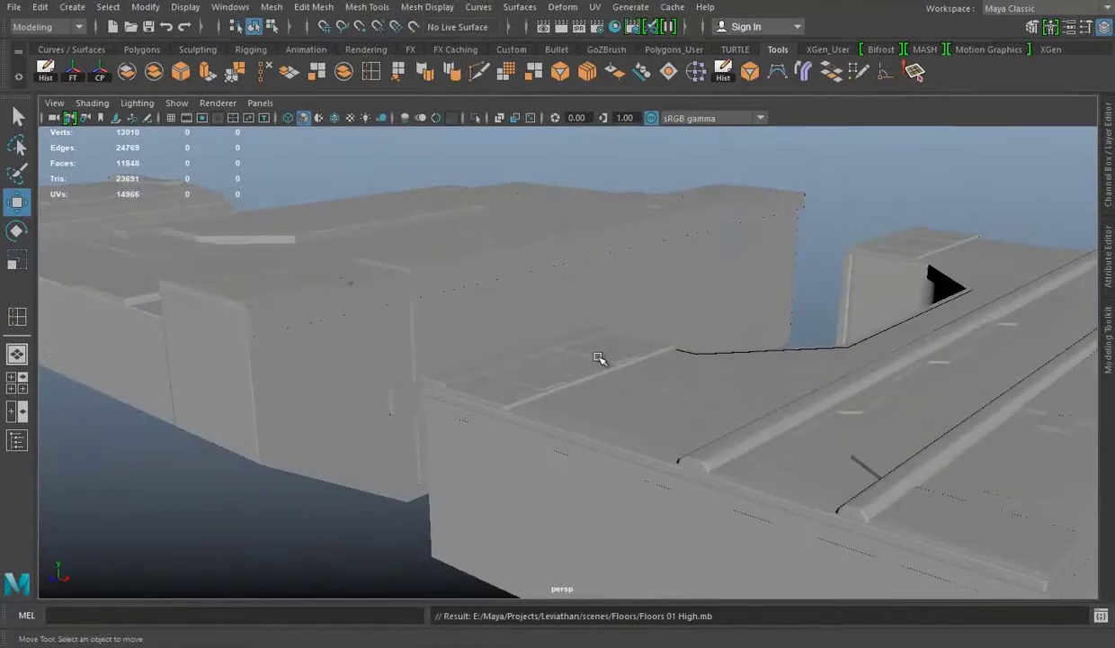
# Isolate the corner post, smooth-preview it, and cut supporting edges around its top corners with Multi-Cut.
pyautogui.keyDown('alt'); pyautogui.moveTo(600, 361); pyautogui.dragTo(382, 308); pyautogui.keyUp('alt')
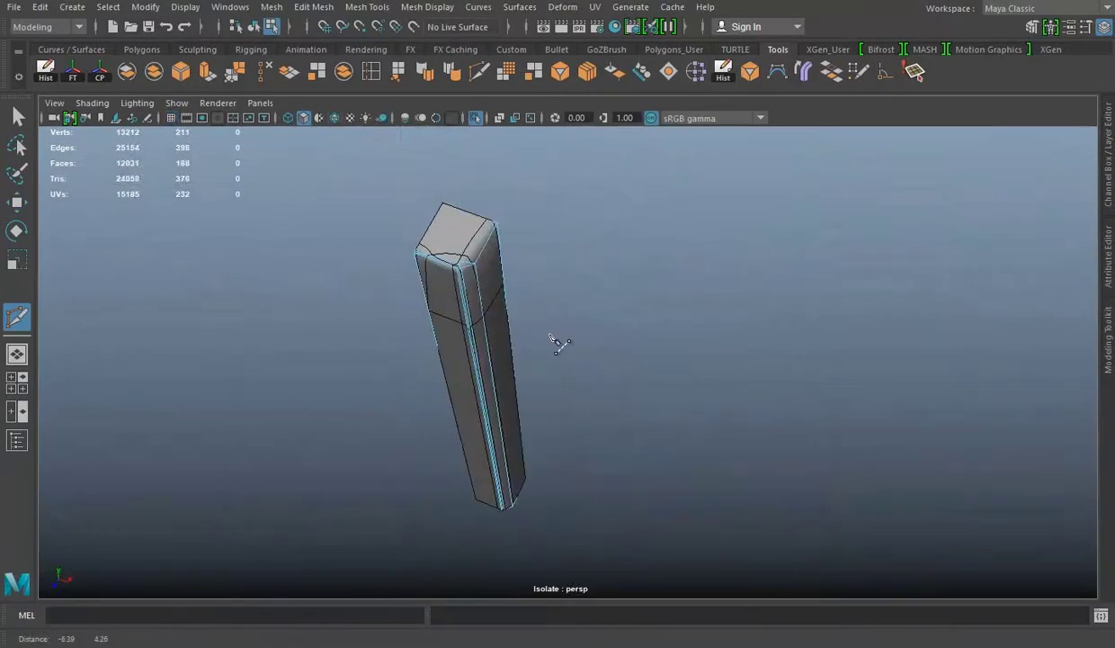
pyautogui.scroll(2, 558, 347)
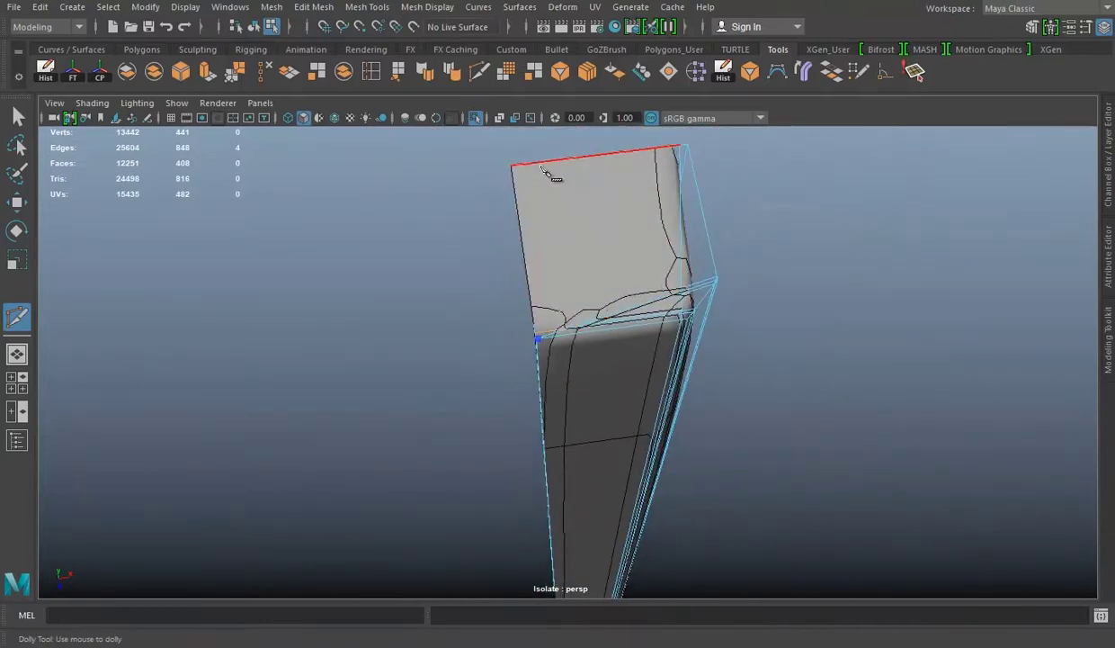
pyautogui.keyDown('alt'); pyautogui.moveTo(552, 175); pyautogui.dragTo(559, 274); pyautogui.keyUp('alt')
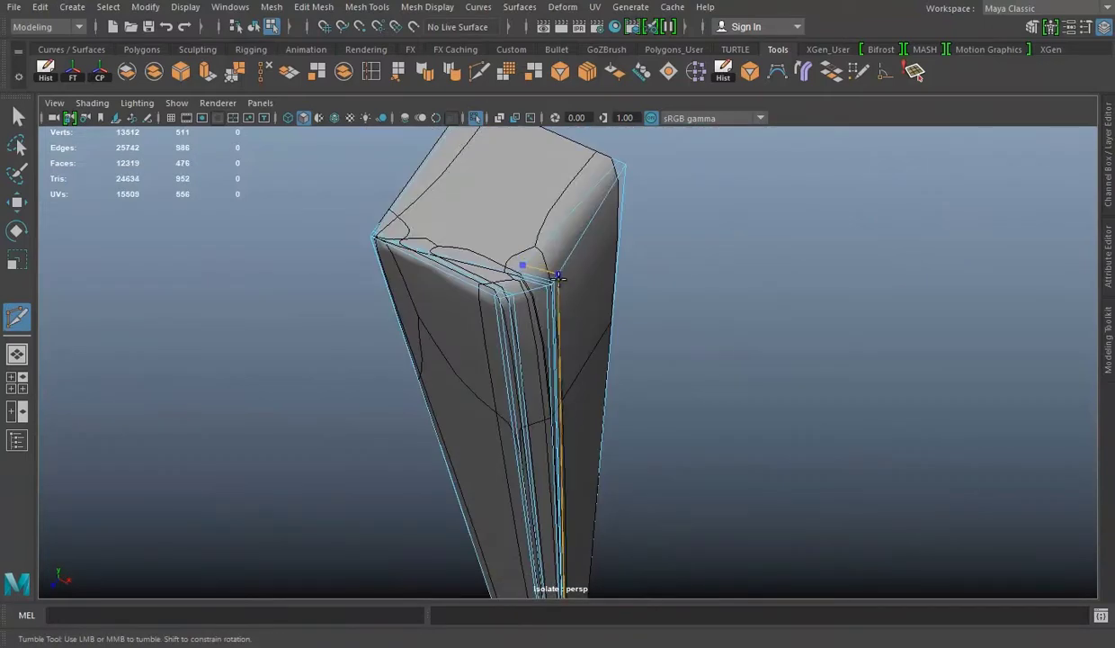
pyautogui.scroll(2, 553, 250)
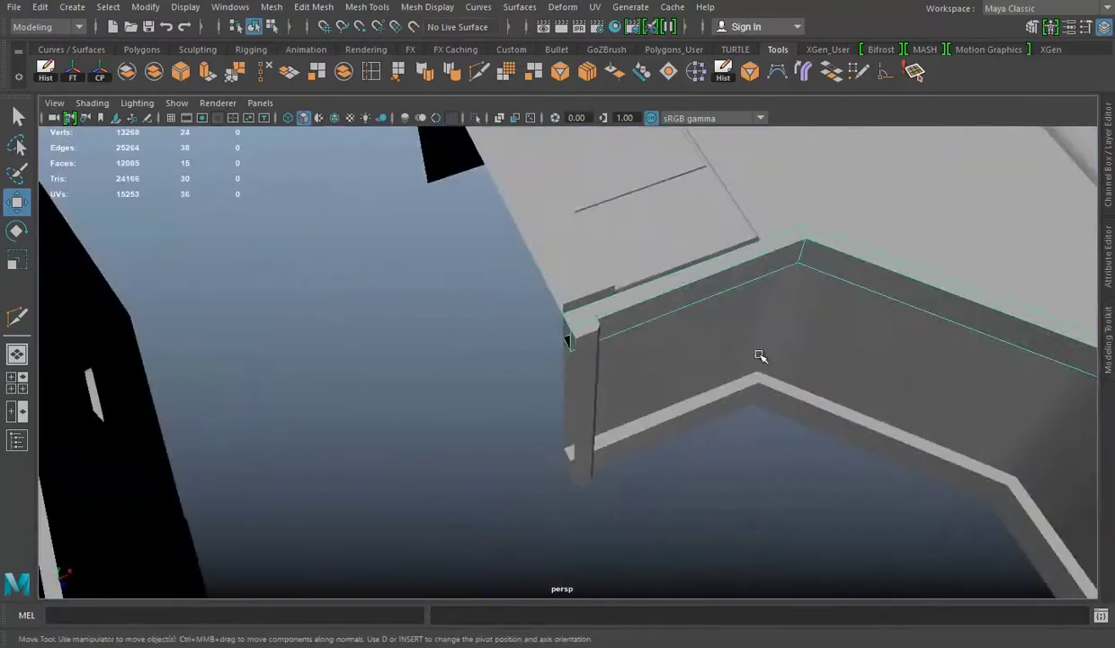
# Smooth-preview the upper trim around the angled cut-out and insert supporting edge loops at its corners.
pyautogui.keyDown('alt'); pyautogui.moveTo(759, 356); pyautogui.dragTo(573, 326); pyautogui.keyUp('alt')
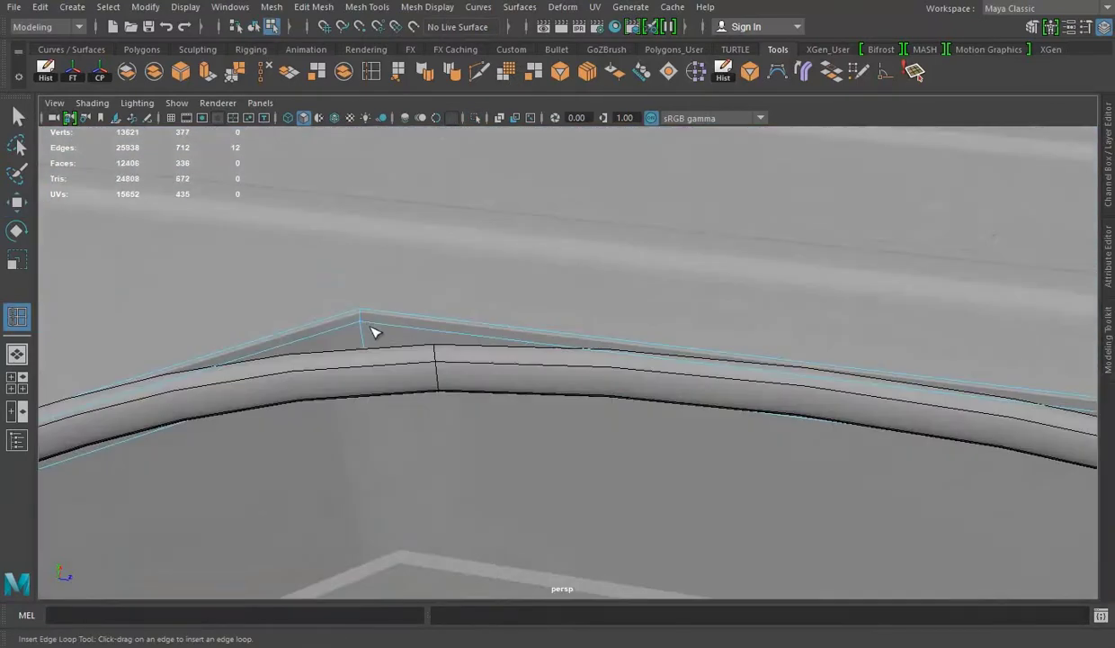
pyautogui.keyDown('alt'); pyautogui.moveTo(374, 327); pyautogui.dragTo(681, 392); pyautogui.keyUp('alt')
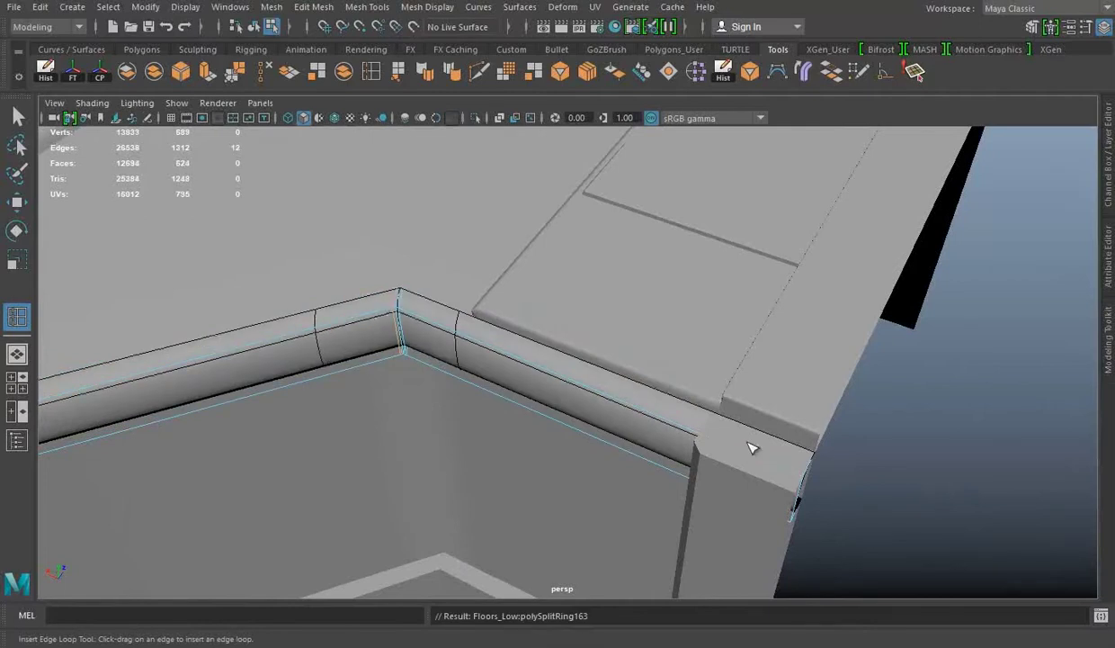
pyautogui.press('w')
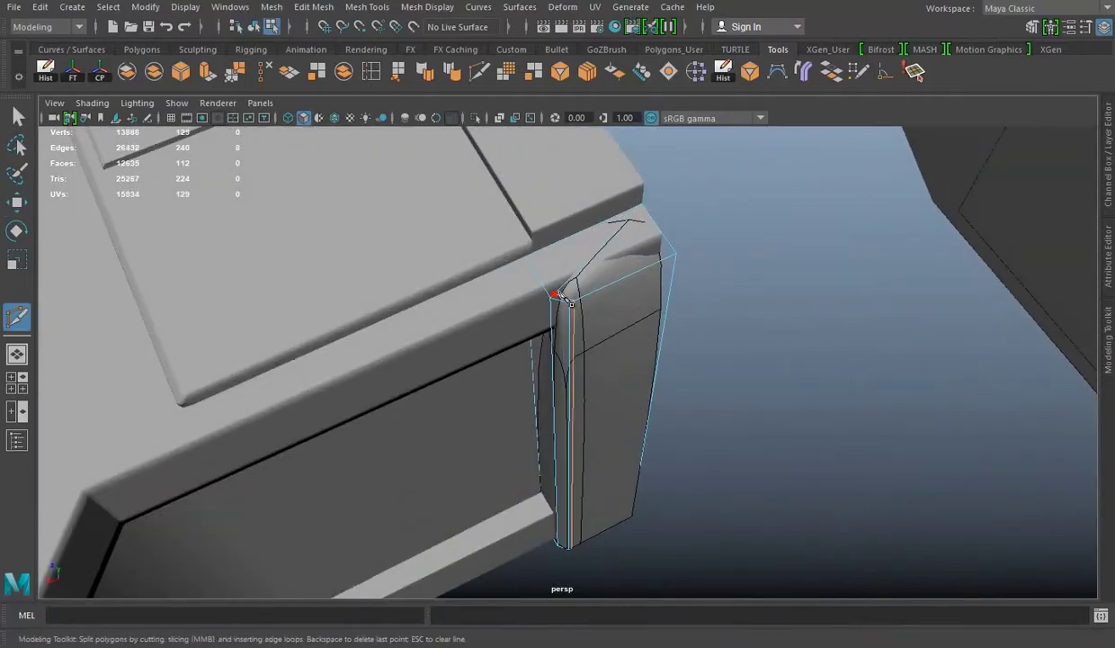
# Add supporting edge loops along the vertical corners of the post beside the cut-out with Multi-Cut.
pyautogui.keyDown('ctrl'); pyautogui.click(538, 258); pyautogui.keyUp('ctrl')
pyautogui.keyDown('alt'); pyautogui.moveTo(538, 259); pyautogui.dragTo(554, 248, button='right'); pyautogui.keyUp('alt')
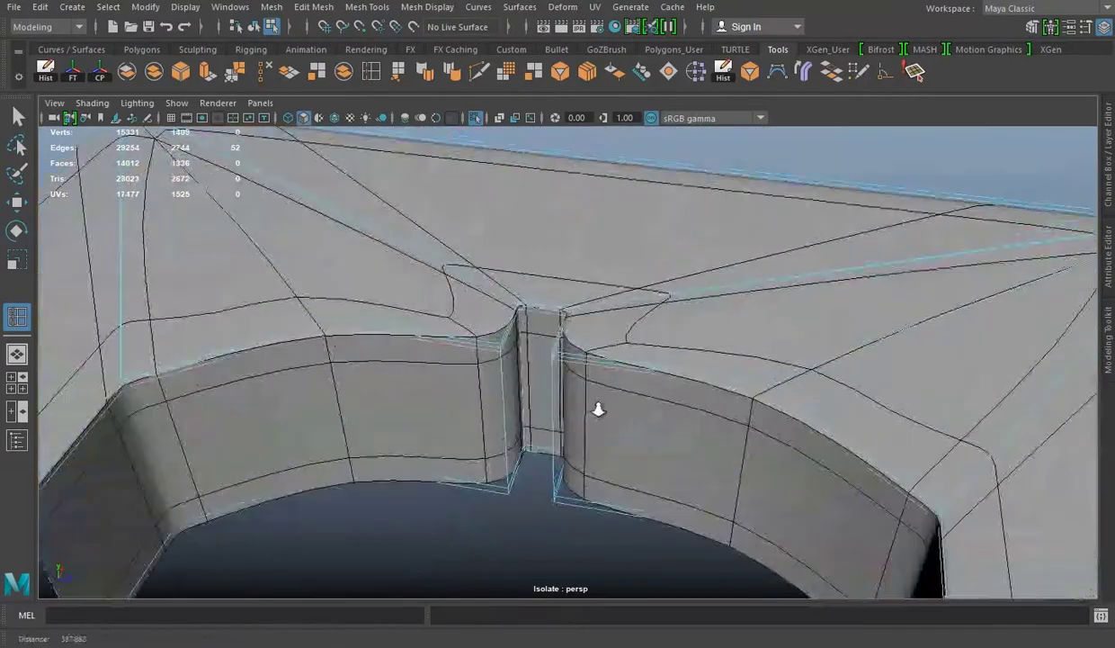
# Insert supporting edge loops around the notch in the body's curved cut-out and at the side trim strip's corners.
pyautogui.click(547, 354)
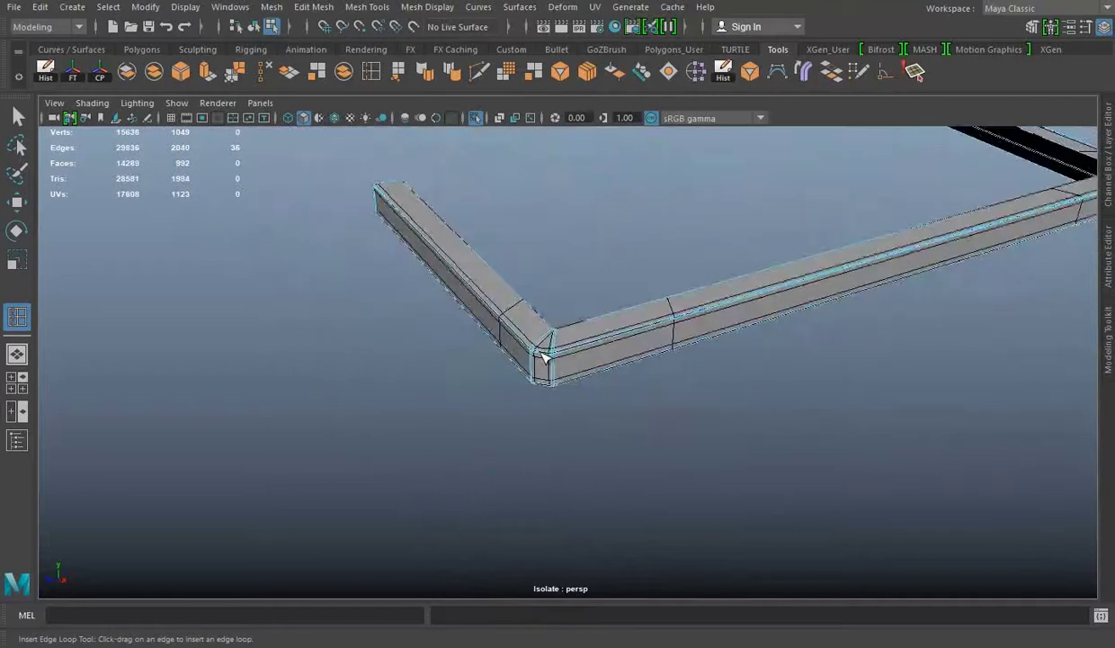
pyautogui.scroll(3, 542, 357)
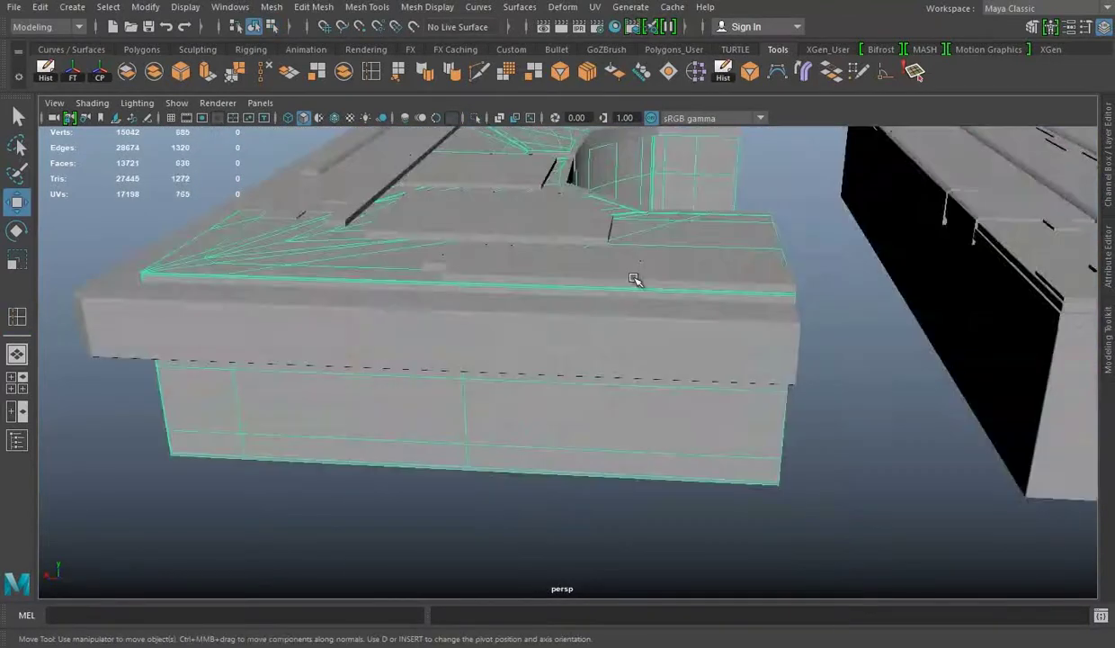
pyautogui.click(371, 72)
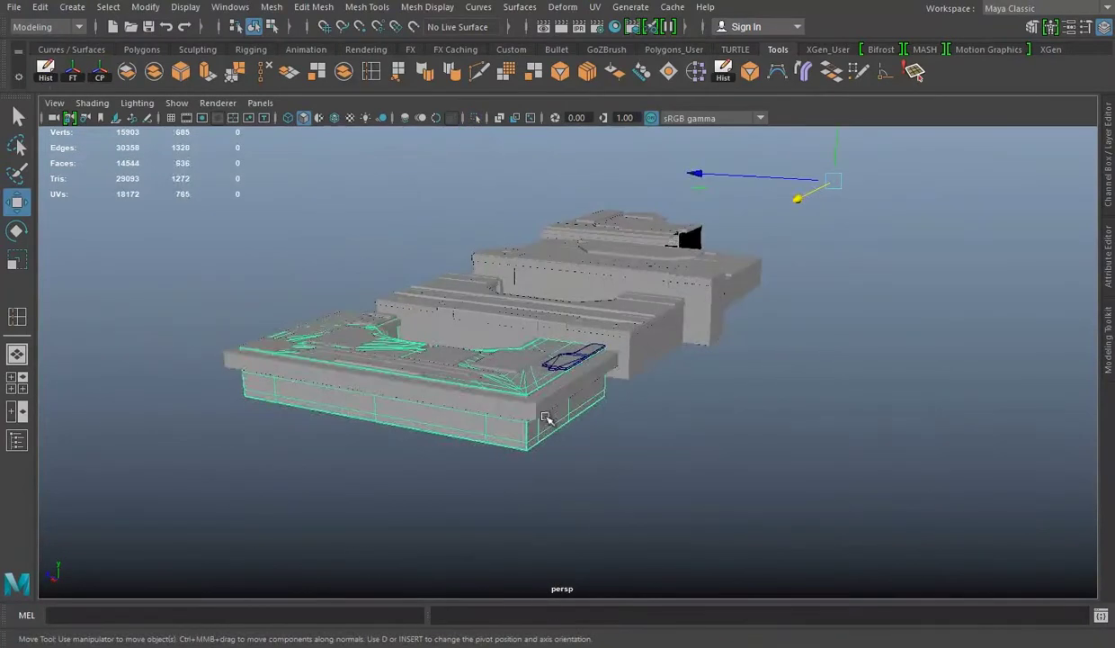
# Isolate the flat panel with the projecting tab, smooth-preview it, and insert supporting edge loops around its corners.
pyautogui.press('f')
pyautogui.hotkey('ctrl', '1')
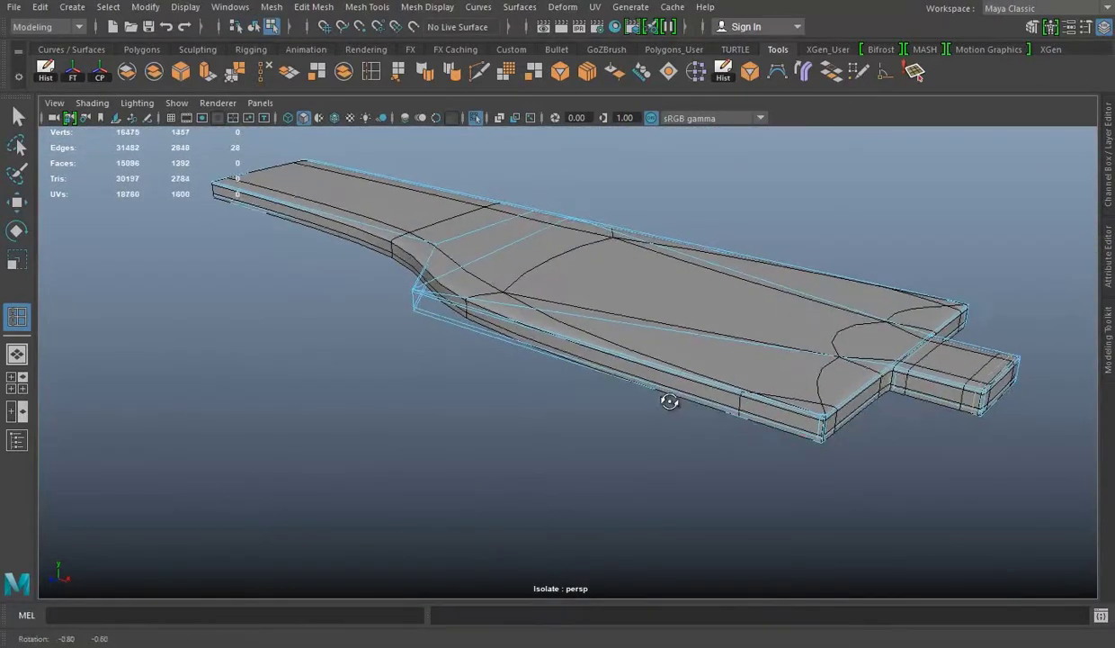
pyautogui.press('f')
pyautogui.click(639, 442)
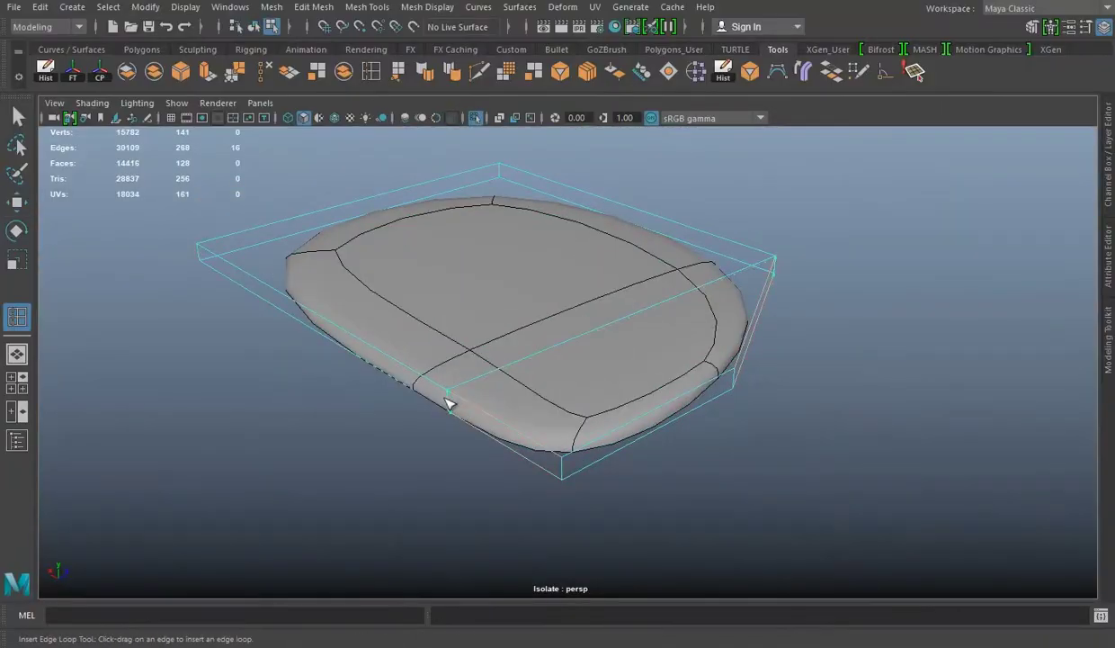
# Insert supporting edge loops around the edges of the isolated flat four-sided plate and the long thin strip.
pyautogui.click(449, 404)
pyautogui.keyDown('alt'); pyautogui.moveTo(449, 404); pyautogui.dragTo(585, 389); pyautogui.keyUp('alt')
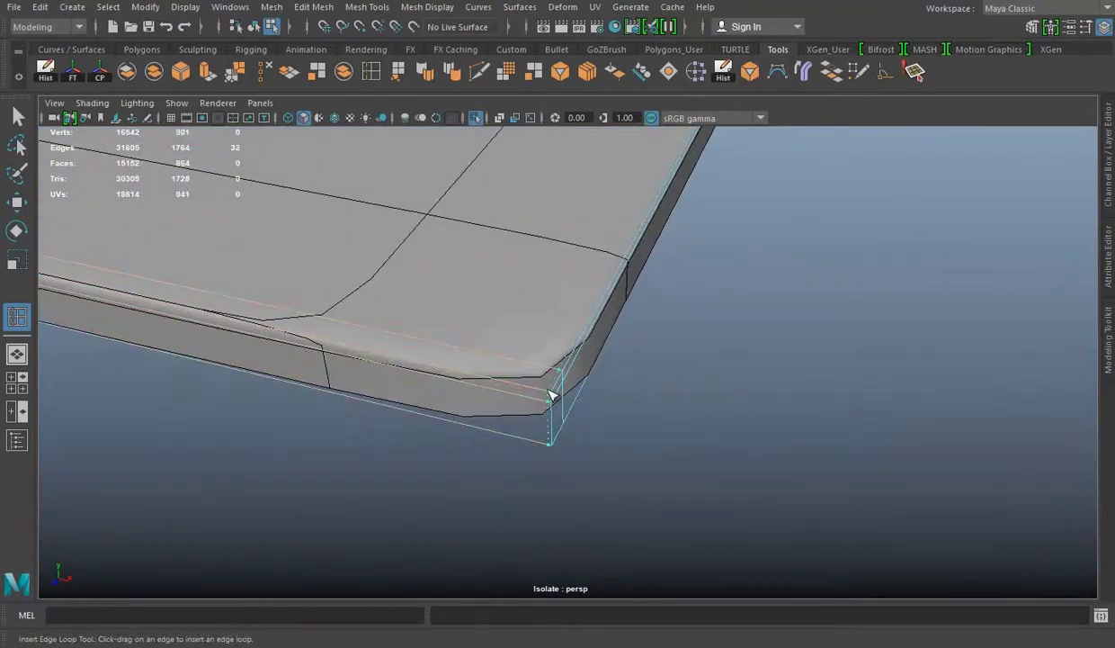
pyautogui.keyDown('alt'); pyautogui.moveTo(552, 393); pyautogui.dragTo(621, 317); pyautogui.keyUp('alt')
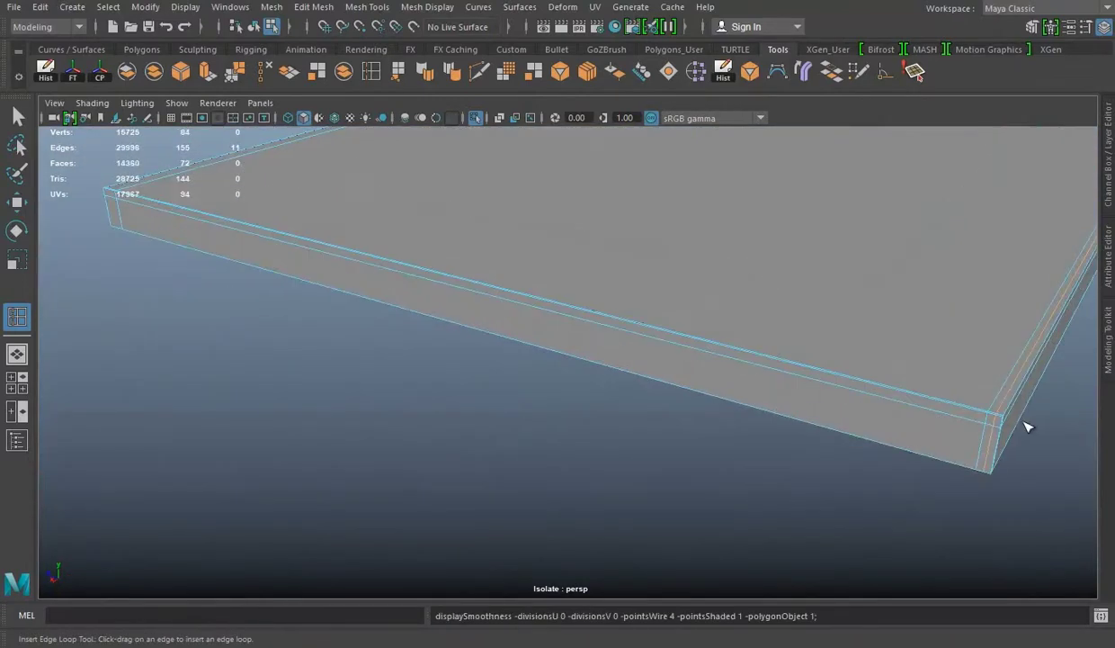
pyautogui.press('w')
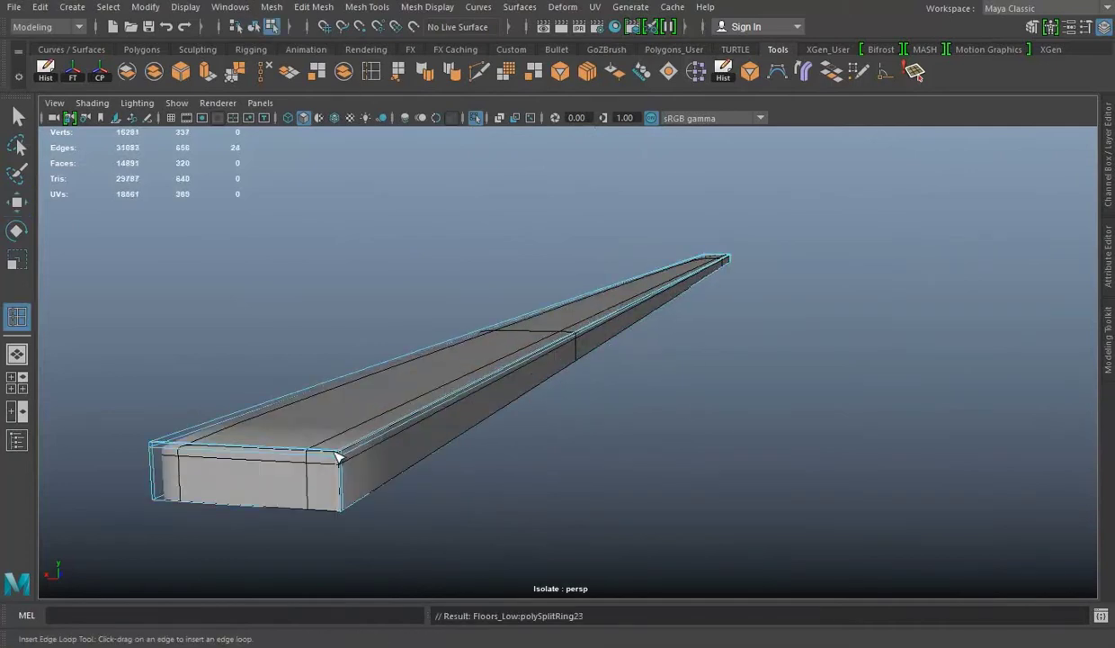
pyautogui.keyDown('alt'); pyautogui.moveTo(343, 456); pyautogui.dragTo(520, 383); pyautogui.keyUp('alt')
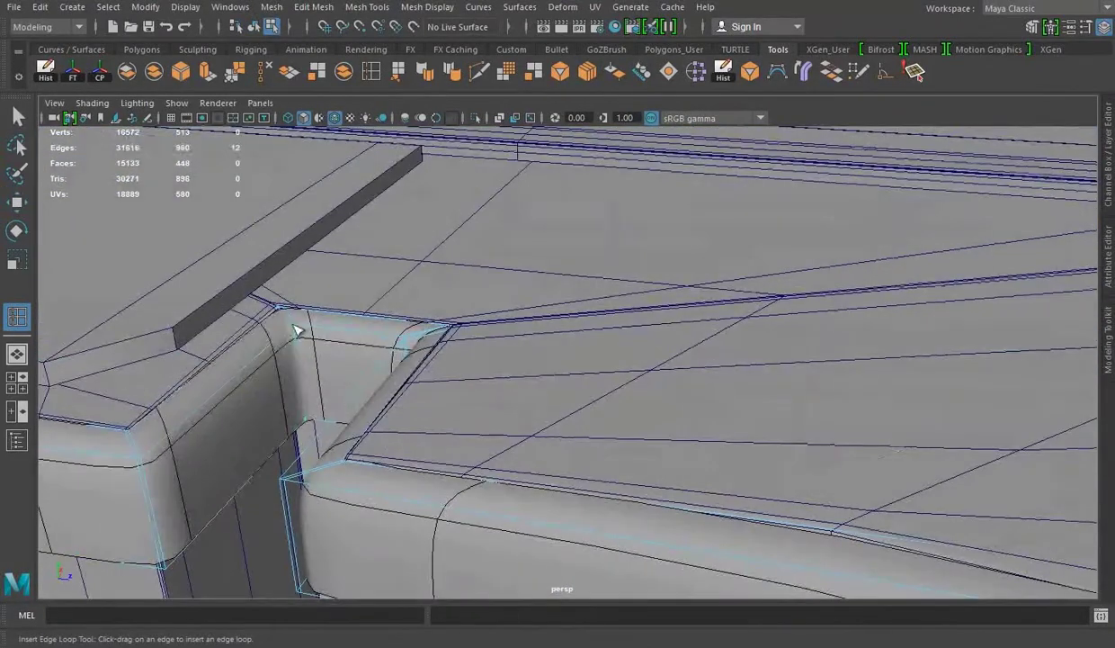
# Insert supporting edge loops at the corners of the trim wrapping the curved cut-out and leave the tool.
pyautogui.keyDown('alt'); pyautogui.moveTo(220, 440); pyautogui.dragTo(725, 446); pyautogui.keyUp('alt')
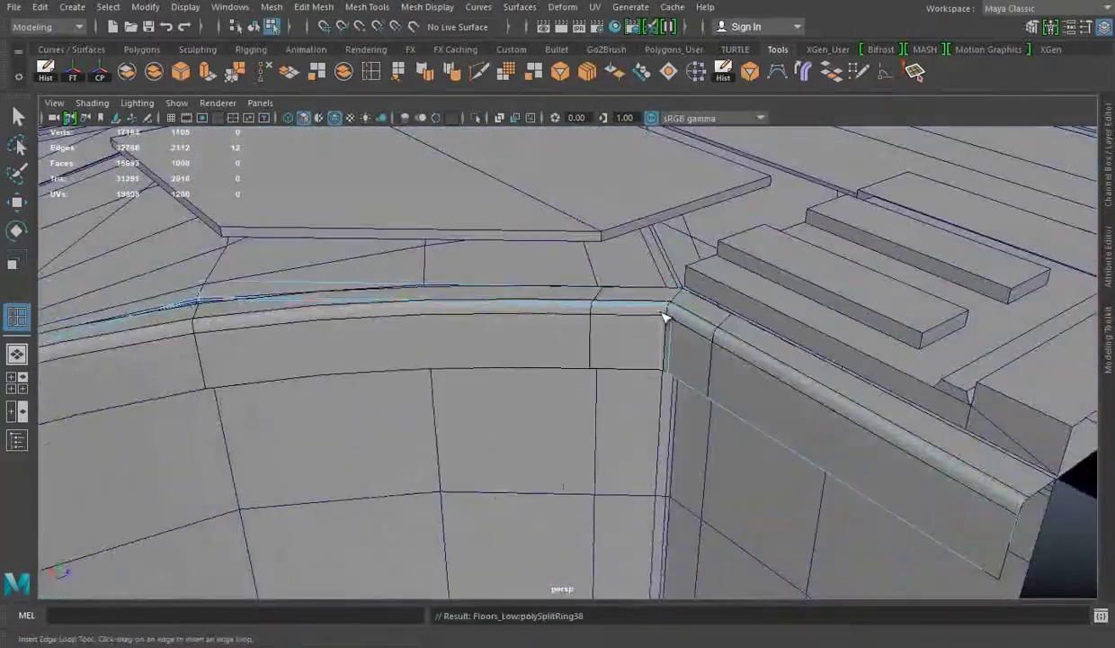
pyautogui.click(667, 311)
pyautogui.press('w')
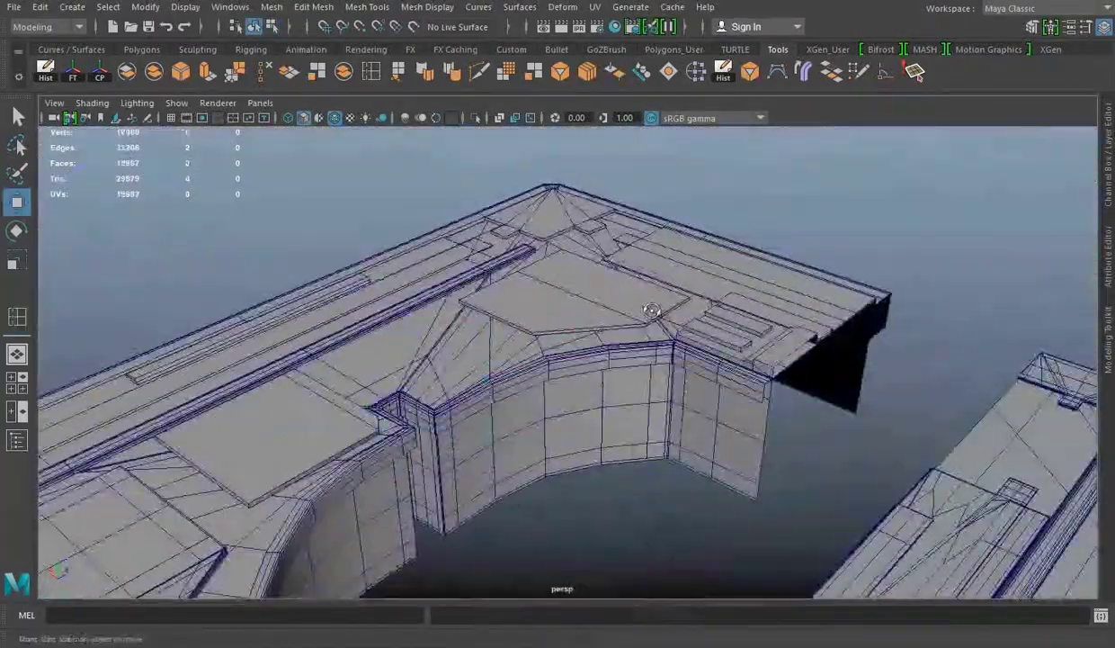
# Cut supporting edges into the isolated piece with two raised slats from the top view.
pyautogui.keyDown('alt'); pyautogui.moveTo(661, 307); pyautogui.dragTo(528, 461); pyautogui.keyUp('alt')
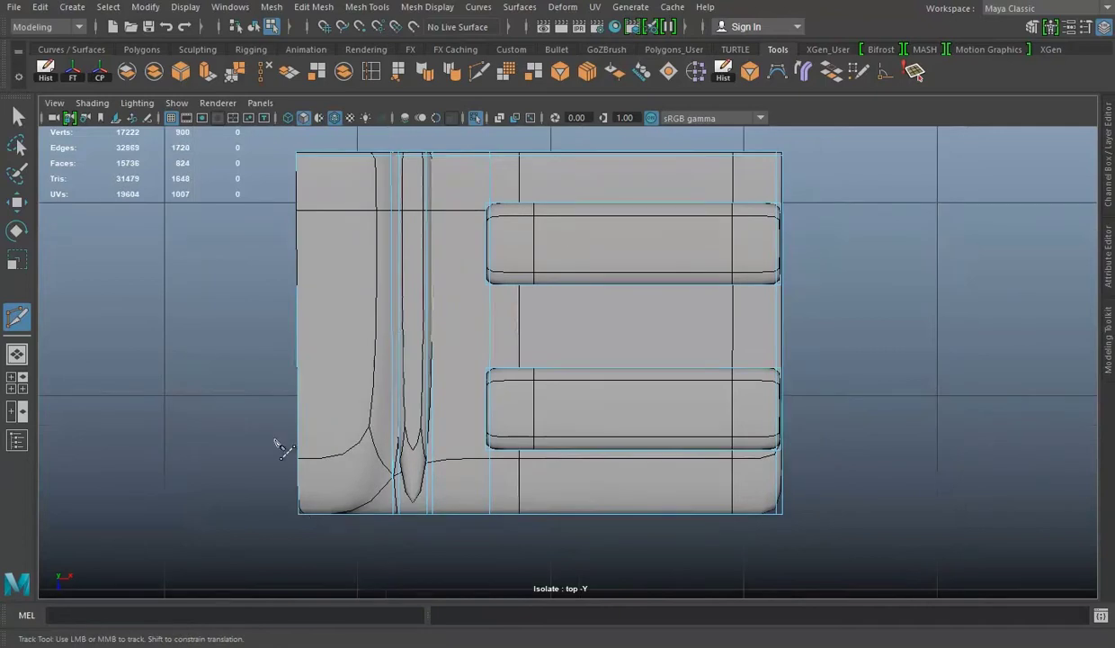
pyautogui.click(296, 155)
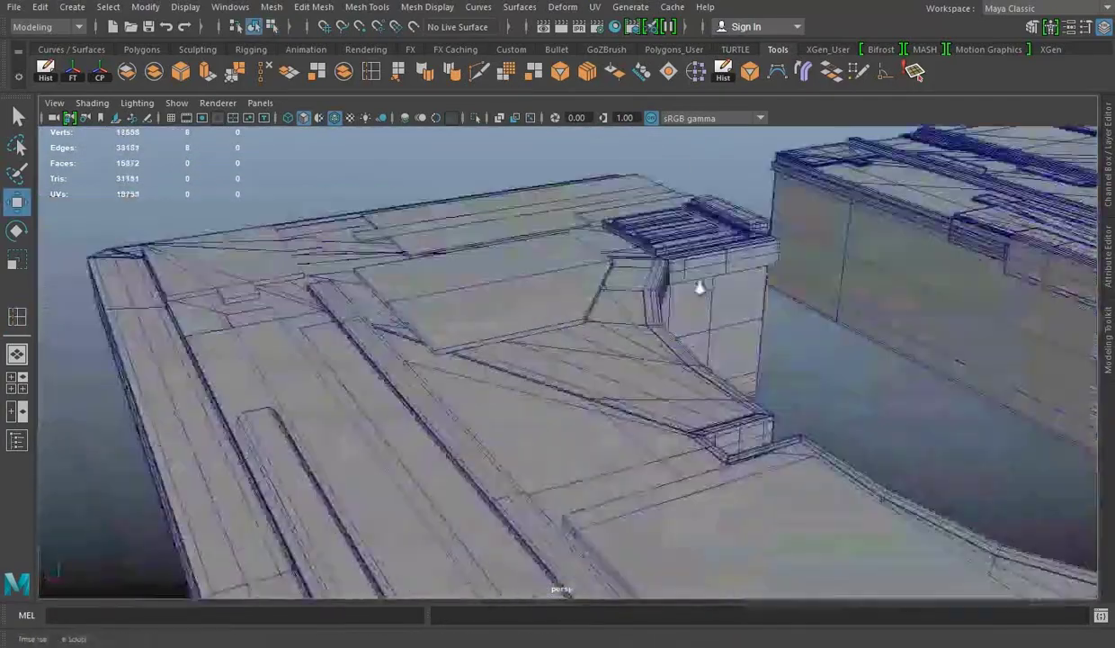
pyautogui.keyDown('alt'); pyautogui.moveTo(700, 288); pyautogui.dragTo(607, 324); pyautogui.keyUp('alt')
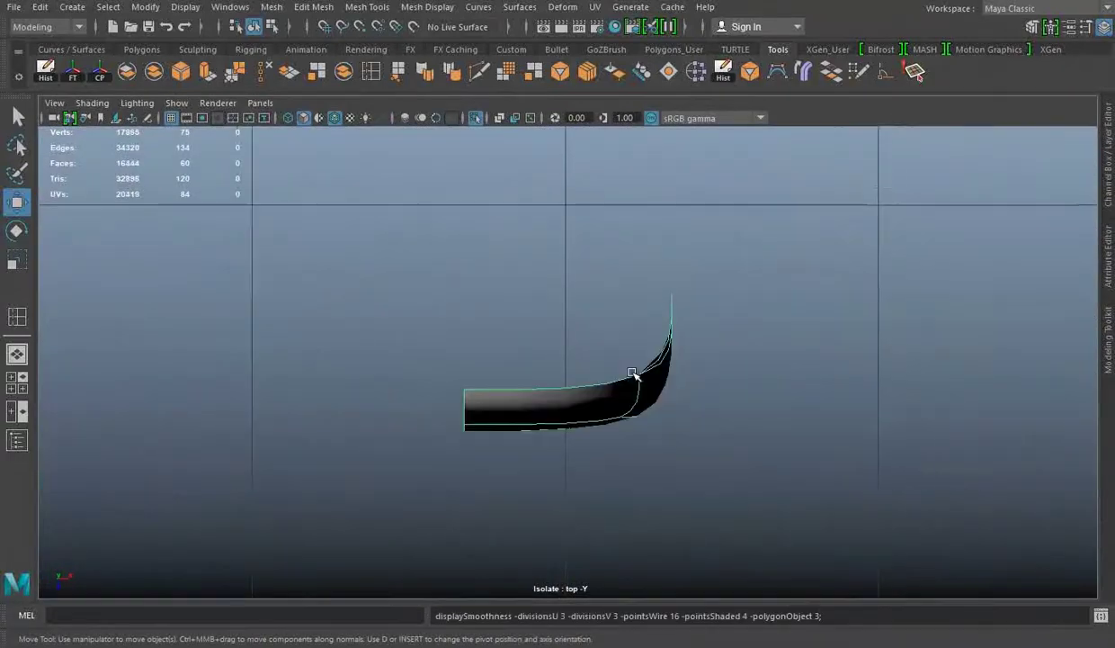
# Insert supporting edge loops at the corners of the isolated flat panel's projecting tab and turn off its smooth preview.
pyautogui.scroll(2, 530, 302)
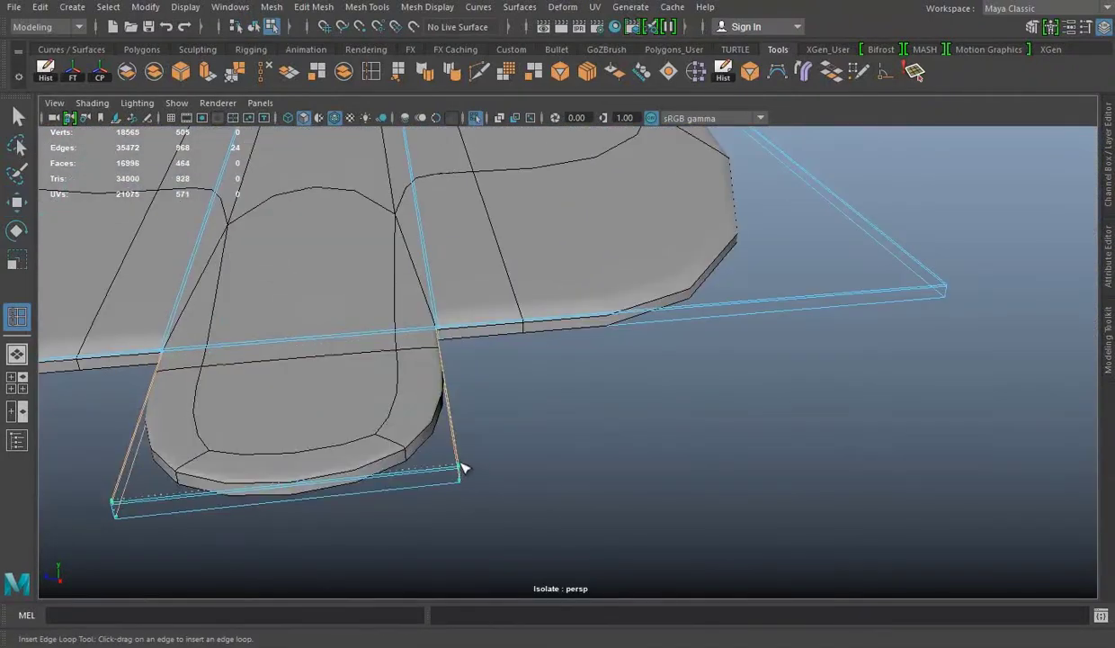
pyautogui.click(463, 468)
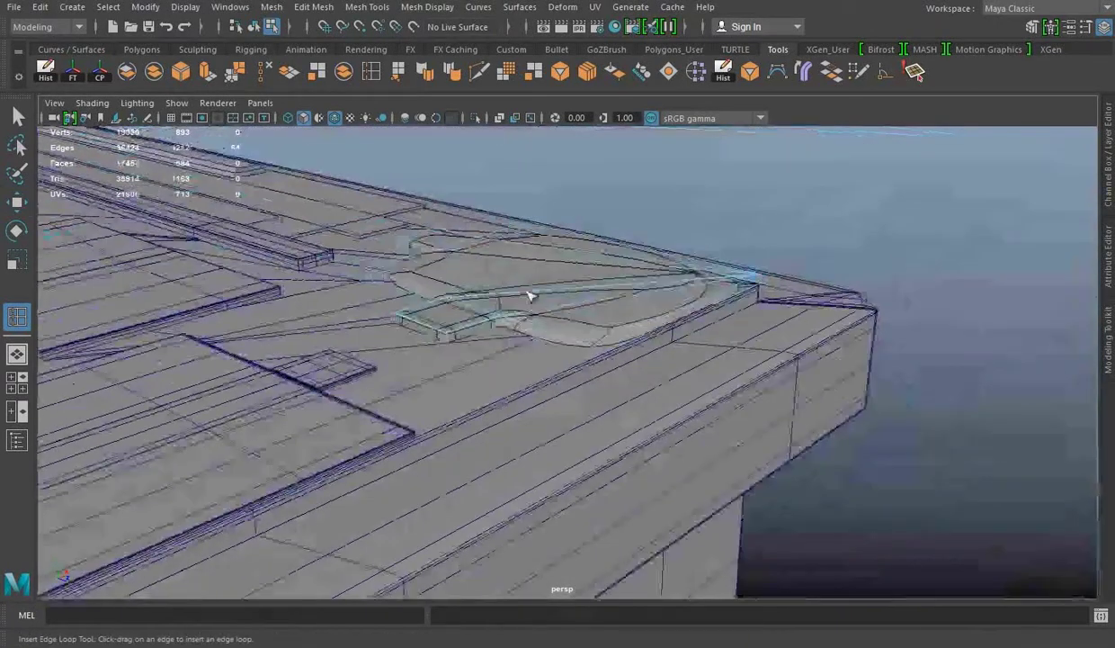
pyautogui.press('1')
pyautogui.press('w')
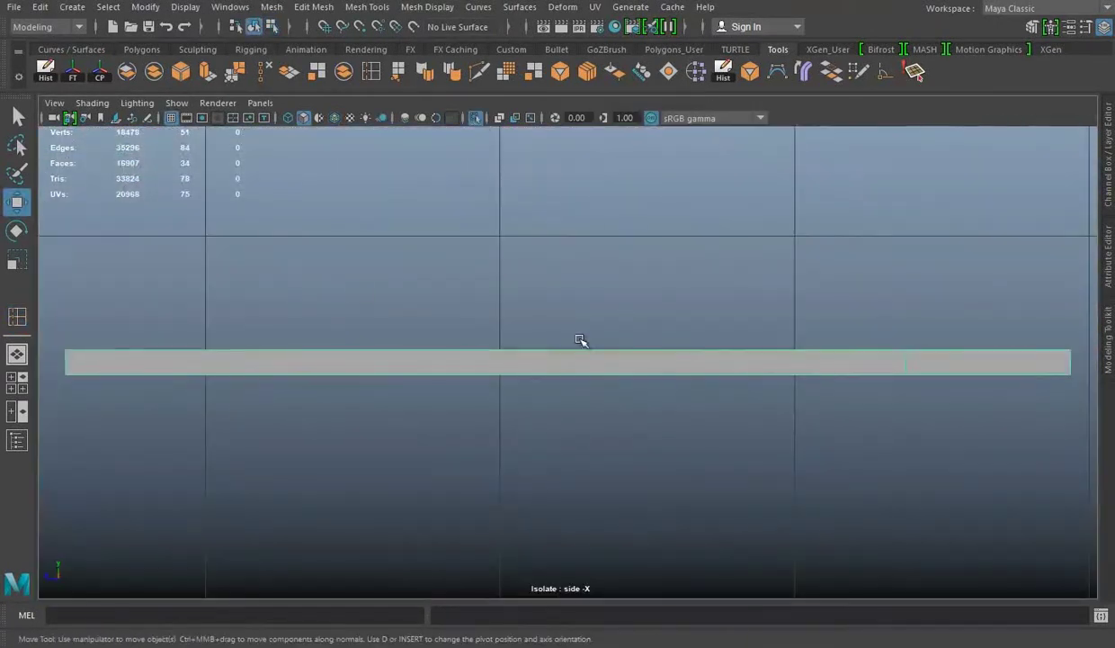
# Slice a supporting edge near the end of the smooth-previewed corner panel in the side view and exit isolation.
pyautogui.click(582, 360)
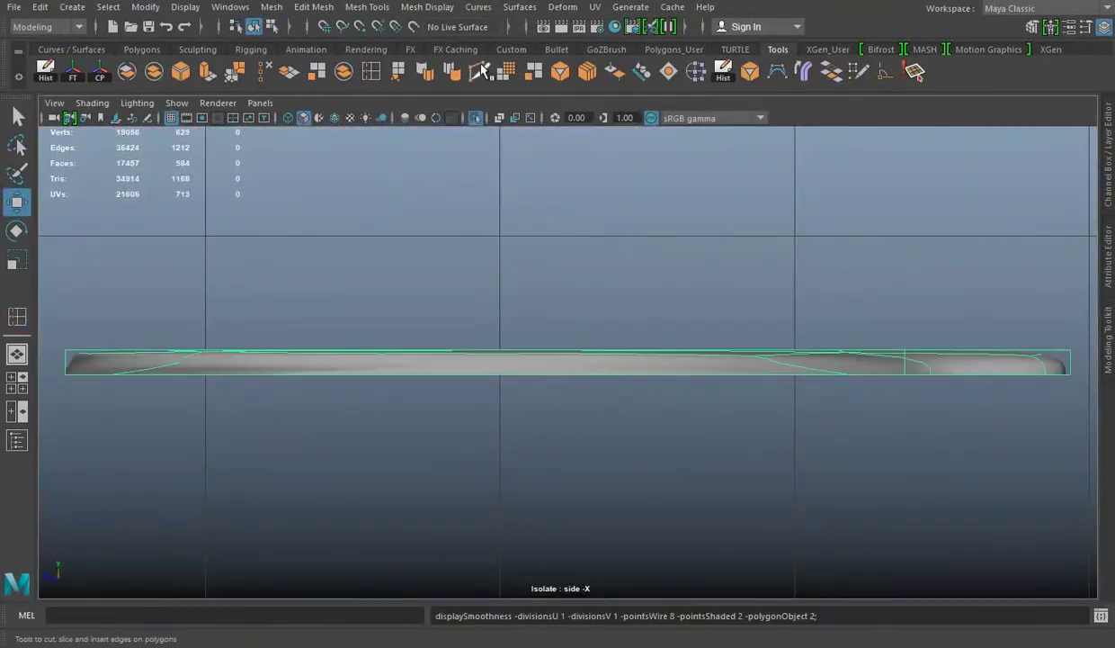
pyautogui.keyDown('ctrl'); pyautogui.click(72, 363); pyautogui.keyUp('ctrl')
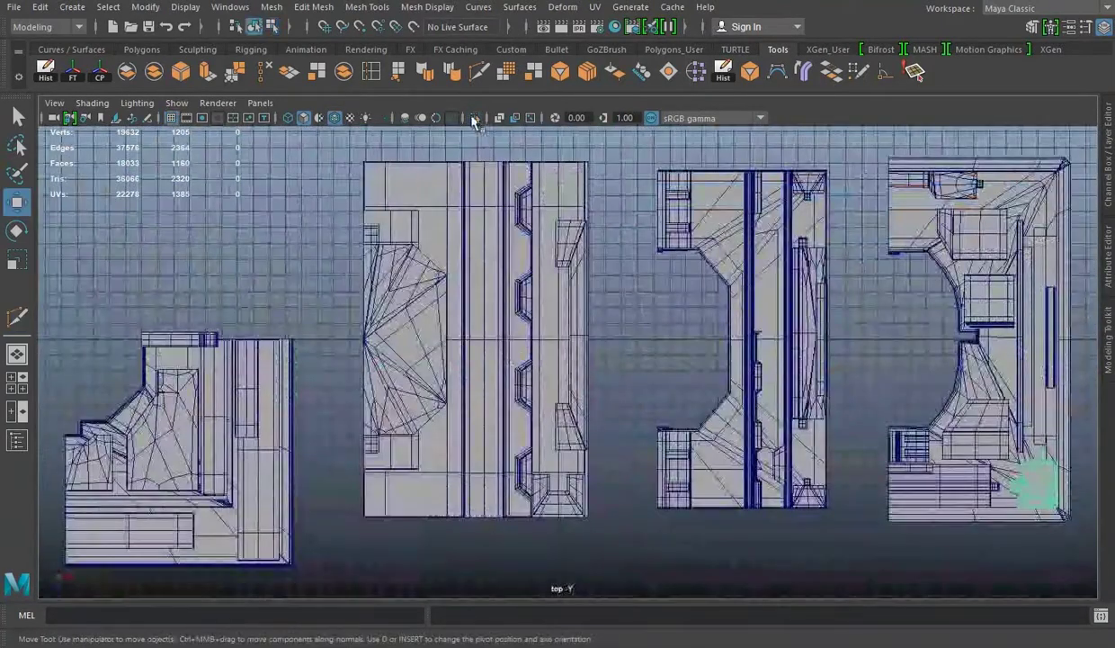
pyautogui.click(475, 119)
# Slice supporting edges along the sides of the two-tabbed corner panel from the top view, then leave the edge loop tool.
pyautogui.press('y')
pyautogui.keyDown('alt'); pyautogui.moveTo(486, 254); pyautogui.dragTo(331, 461, button='middle'); pyautogui.keyUp('alt')
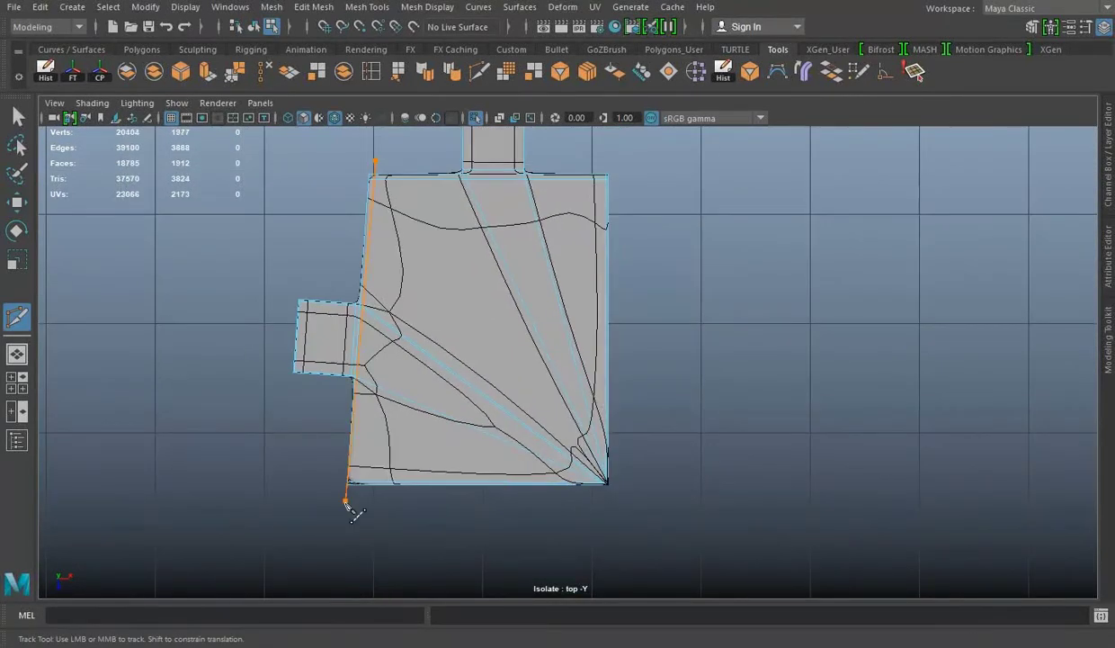
pyautogui.keyDown('alt'); pyautogui.moveTo(353, 510); pyautogui.dragTo(378, 414, button='middle'); pyautogui.keyUp('alt')
pyautogui.scroll(3, 326, 267)
pyautogui.scroll(3, 324, 378)
pyautogui.scroll(-2, 431, 249)
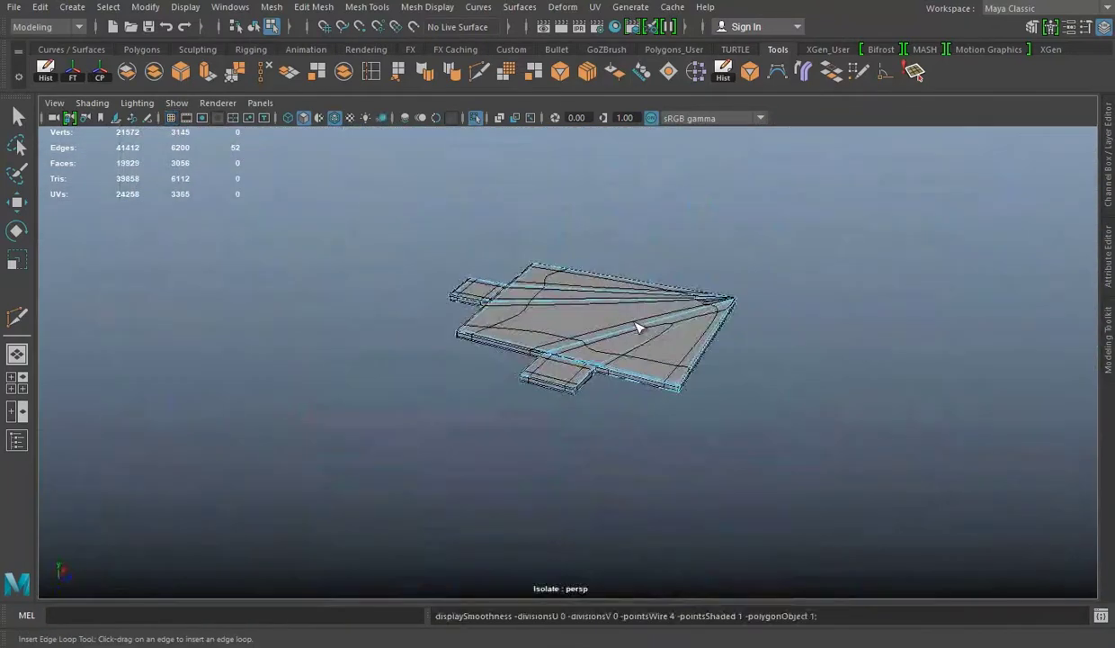
pyautogui.click(637, 324)
pyautogui.press('w')
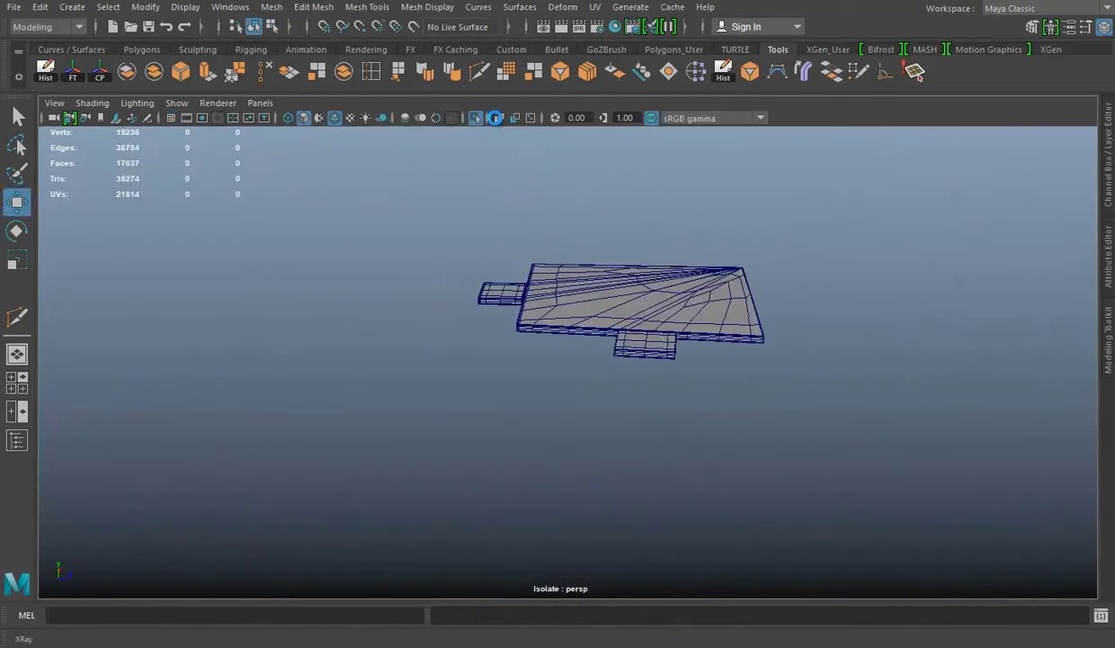
# Insert supporting edge loops at the ends of the narrow bevelled strip and the long flat slat.
pyautogui.scroll(10, 597, 373)
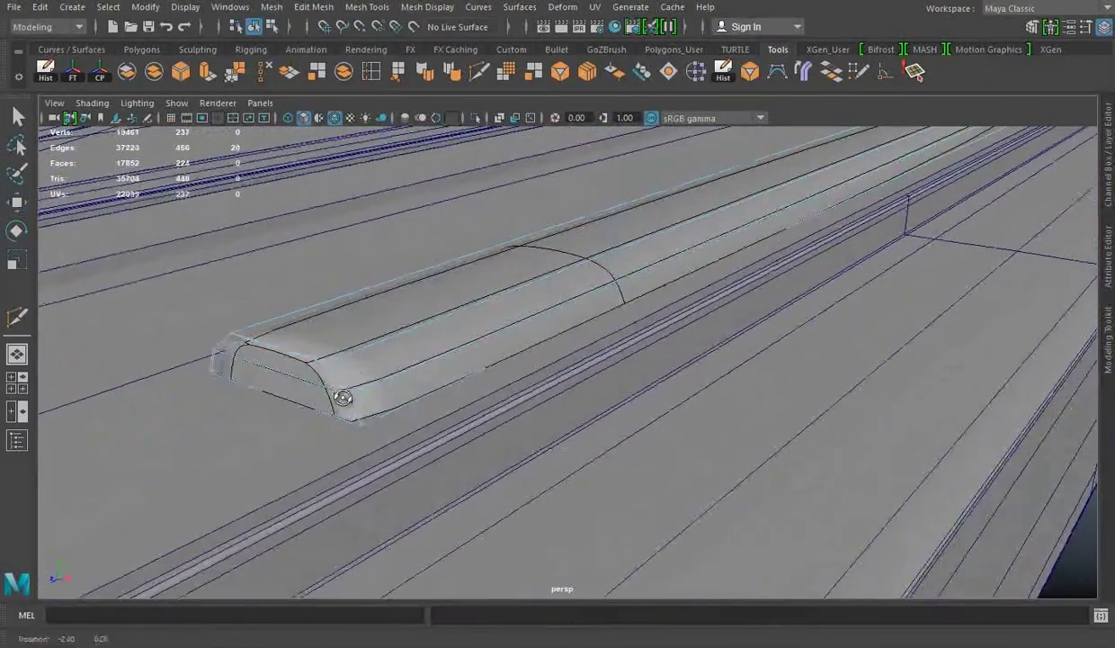
pyautogui.keyDown('alt'); pyautogui.moveTo(344, 393); pyautogui.dragTo(419, 363); pyautogui.keyUp('alt')
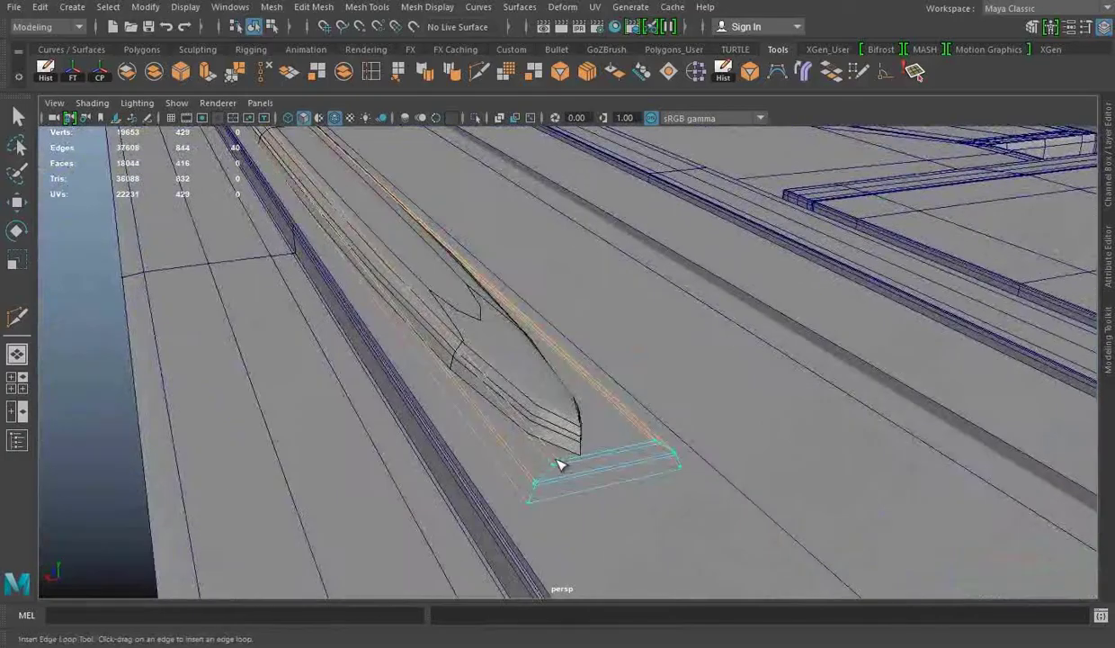
pyautogui.click(527, 385)
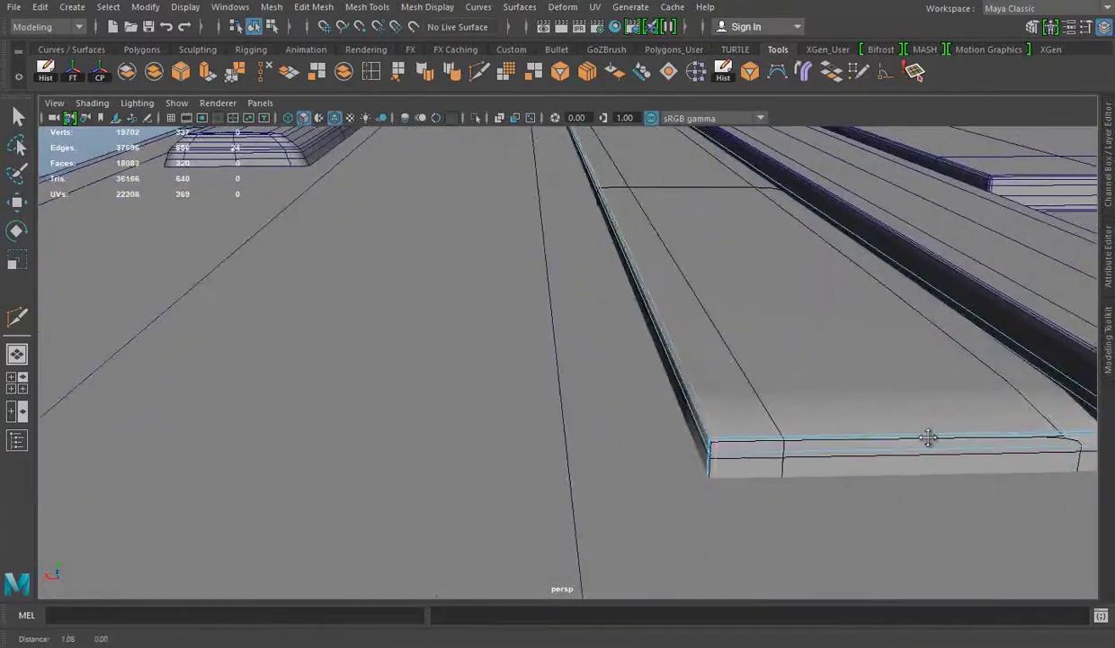
pyautogui.click(981, 444)
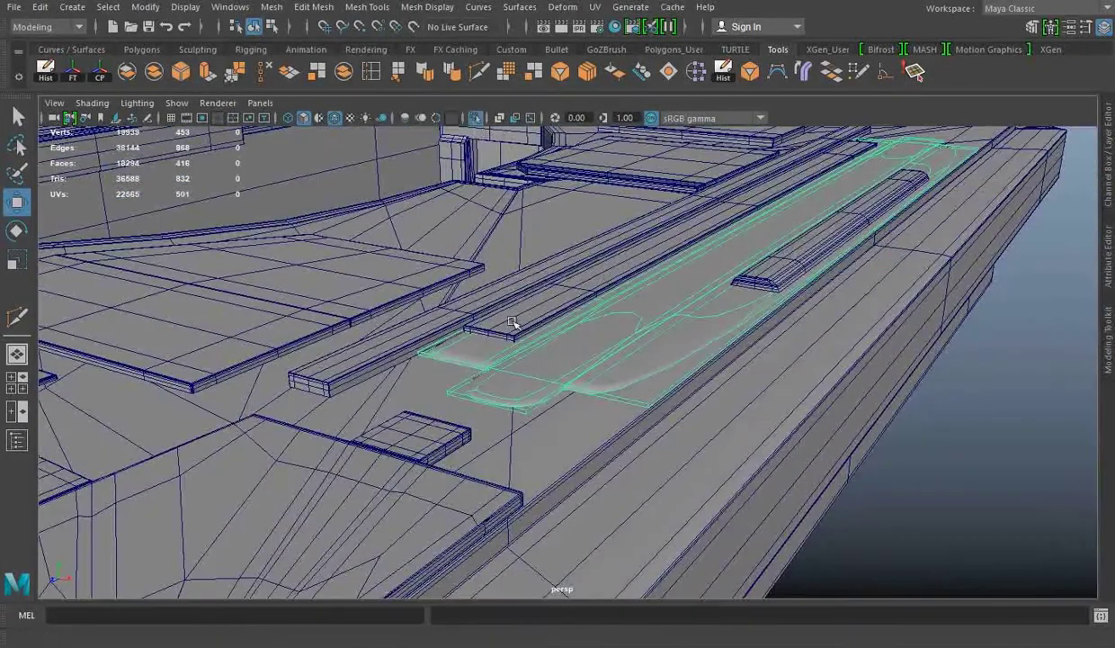
# Isolate the long panel with notched ends, insert supporting edge loops around its corners, and return to the whole scene.
pyautogui.click(477, 119)
pyautogui.press('f')
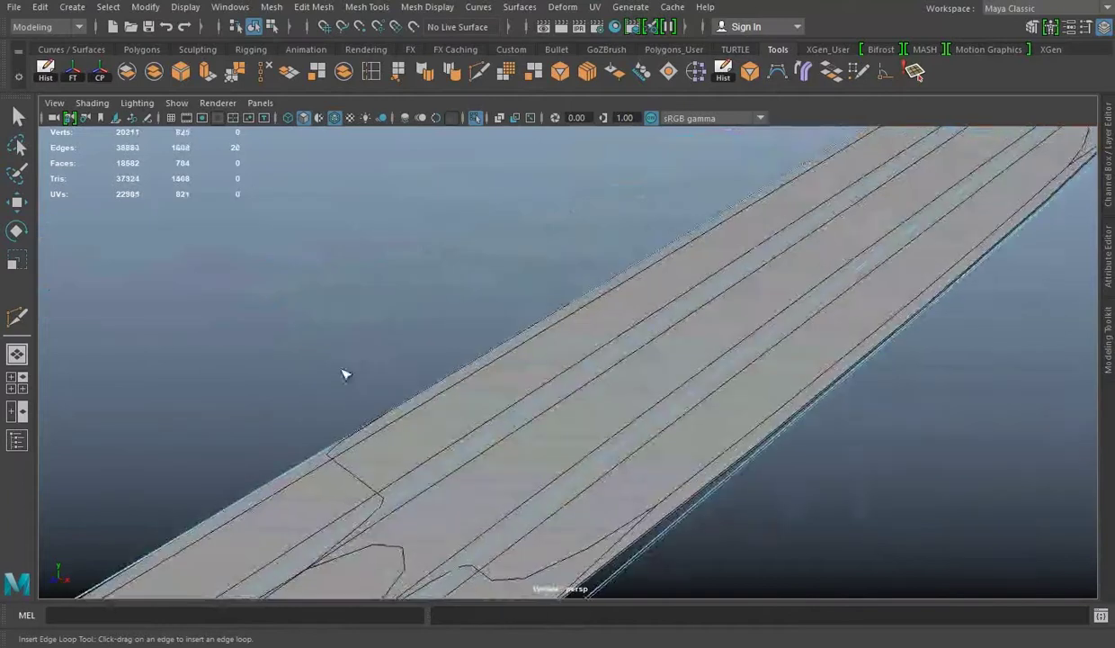
pyautogui.keyDown('alt'); pyautogui.moveTo(522, 382); pyautogui.dragTo(886, 494); pyautogui.keyUp('alt')
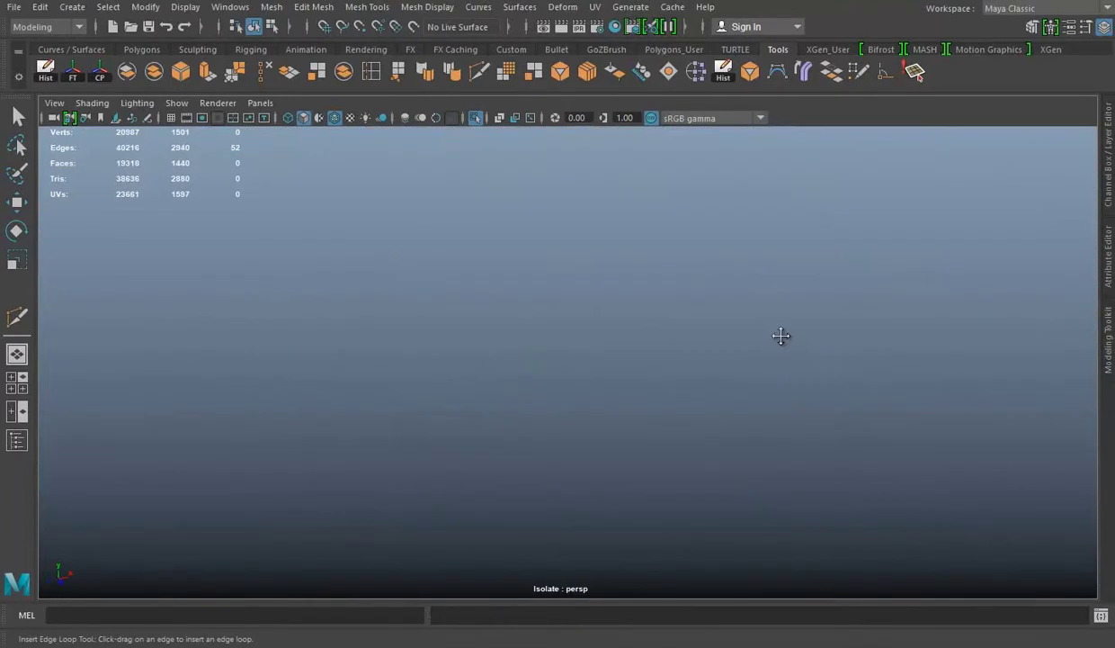
pyautogui.keyDown('alt'); pyautogui.moveTo(782, 336); pyautogui.dragTo(711, 515); pyautogui.keyUp('alt')
pyautogui.click(710, 516)
pyautogui.scroll(5, 386, 351)
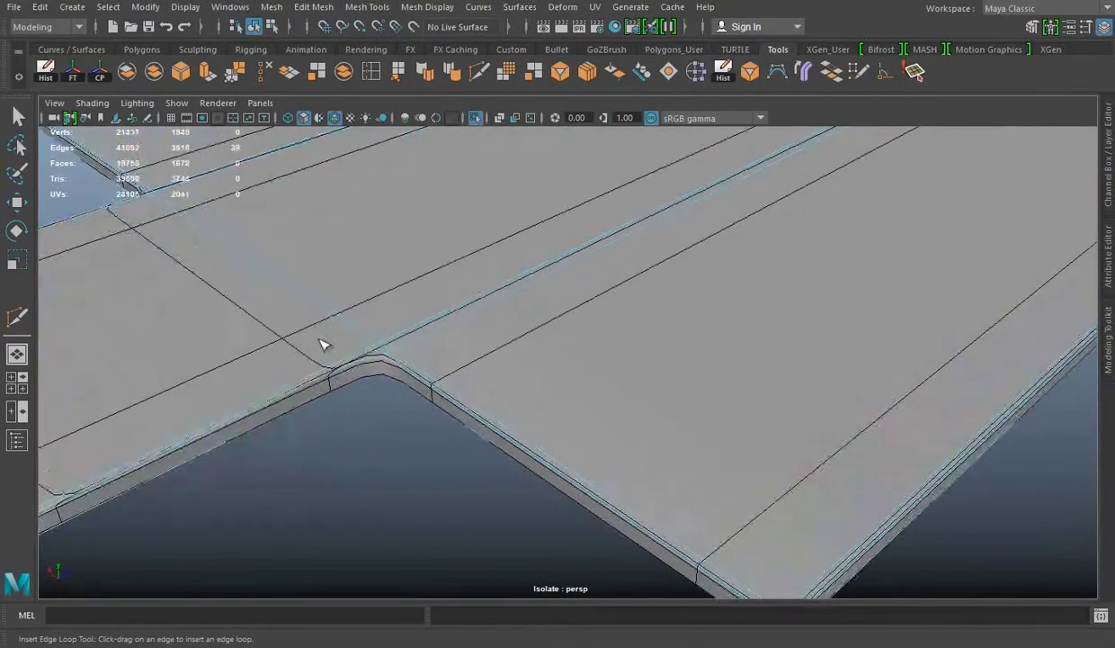
pyautogui.scroll(-5, 588, 392)
pyautogui.moveTo(740, 217); pyautogui.dragTo(814, 192, button='right')
pyautogui.scroll(-3, 630, 270)
pyautogui.press('w')
pyautogui.click(504, 72)
pyautogui.click(480, 204)
pyautogui.scroll(3, 480, 204)
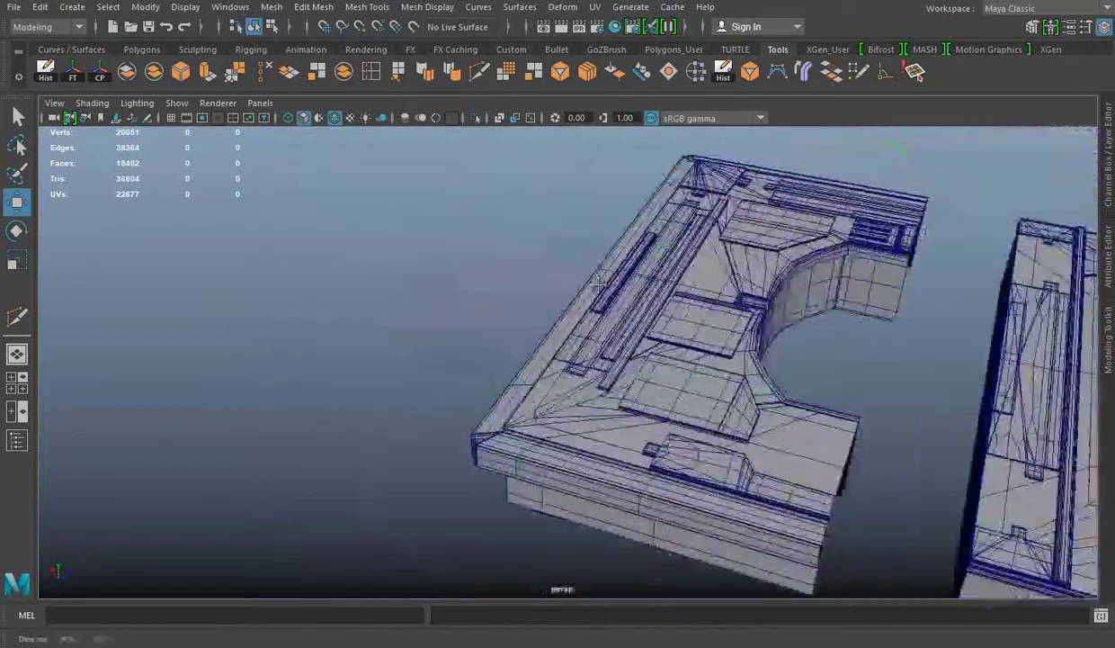
# Hide the wireframe overlay and examine the shading of all the high-poly floor pieces.
pyautogui.moveTo(598, 284)
pyautogui.keyDown('alt'); pyautogui.mouseDown()
pyautogui.moveTo(521, 297)
pyautogui.moveTo(396, 252)
pyautogui.mouseUp(); pyautogui.keyUp('alt')
pyautogui.click(335, 118)
pyautogui.scroll(3, 622, 274)
pyautogui.moveTo(623, 275)
pyautogui.keyDown('alt'); pyautogui.mouseDown()
pyautogui.moveTo(498, 306)
pyautogui.moveTo(432, 224)
pyautogui.mouseUp(); pyautogui.keyUp('alt')
pyautogui.click(334, 118)
pyautogui.moveTo(540, 270)
pyautogui.keyDown('alt'); pyautogui.mouseDown()
pyautogui.moveTo(685, 344)
pyautogui.moveTo(691, 323)
pyautogui.mouseUp(); pyautogui.keyUp('alt')
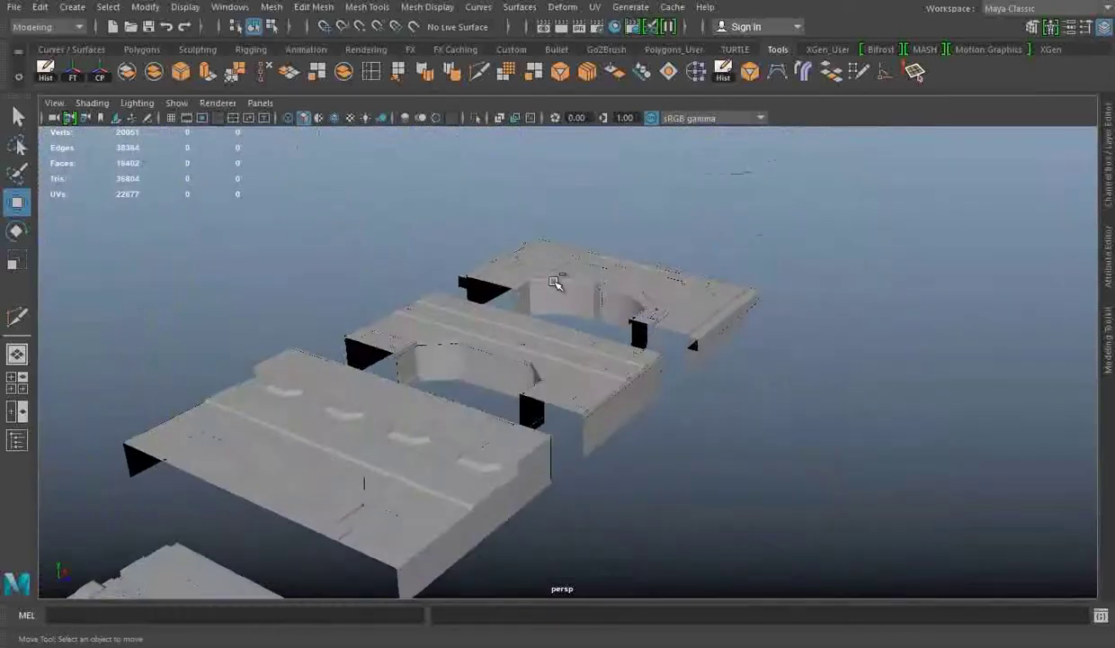
# Export the finished high-poly floor pieces with the file name Floors High.
pyautogui.click(13, 7)
pyautogui.click(49, 214)
pyautogui.write('Floors High')
pyautogui.press('Return')
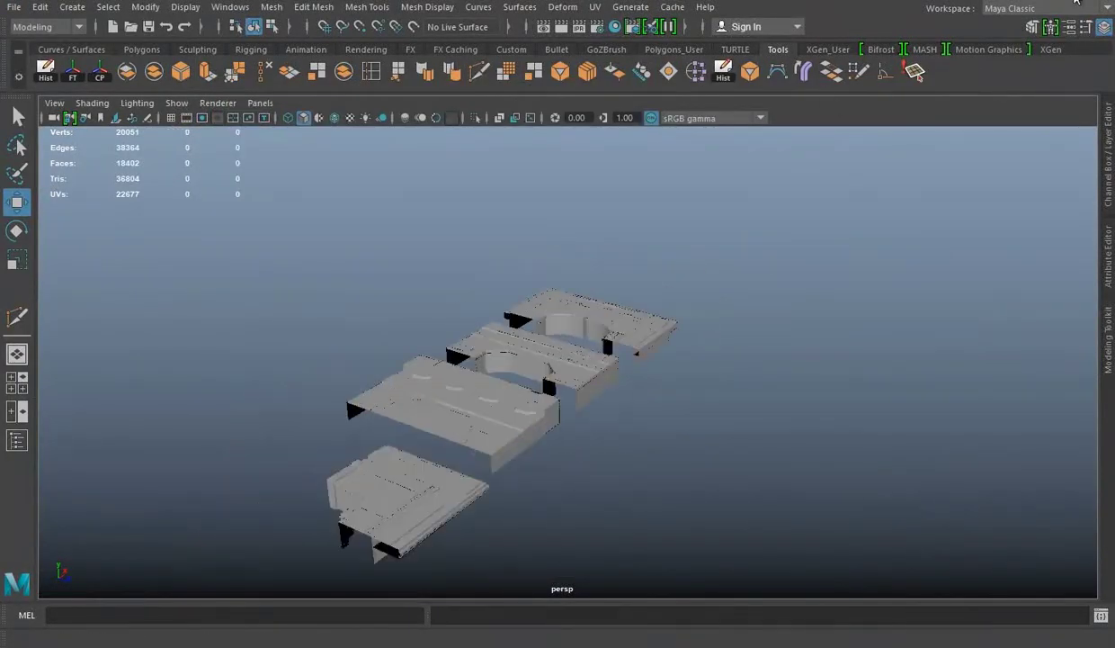
# Switch to File Explorer and open the Floors folder inside the Leviathan project's scenes folder.
pyautogui.hotkey('alt', 'Tab')
pyautogui.doubleClick(196, 261)
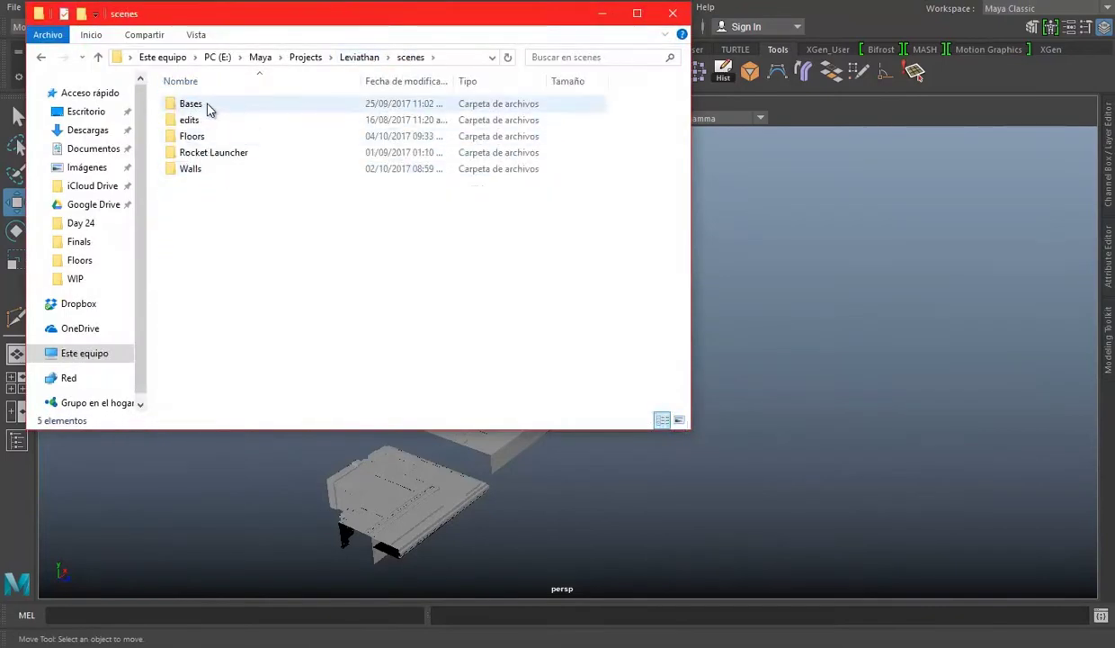
pyautogui.doubleClick(216, 135)
pyautogui.doubleClick(209, 120)
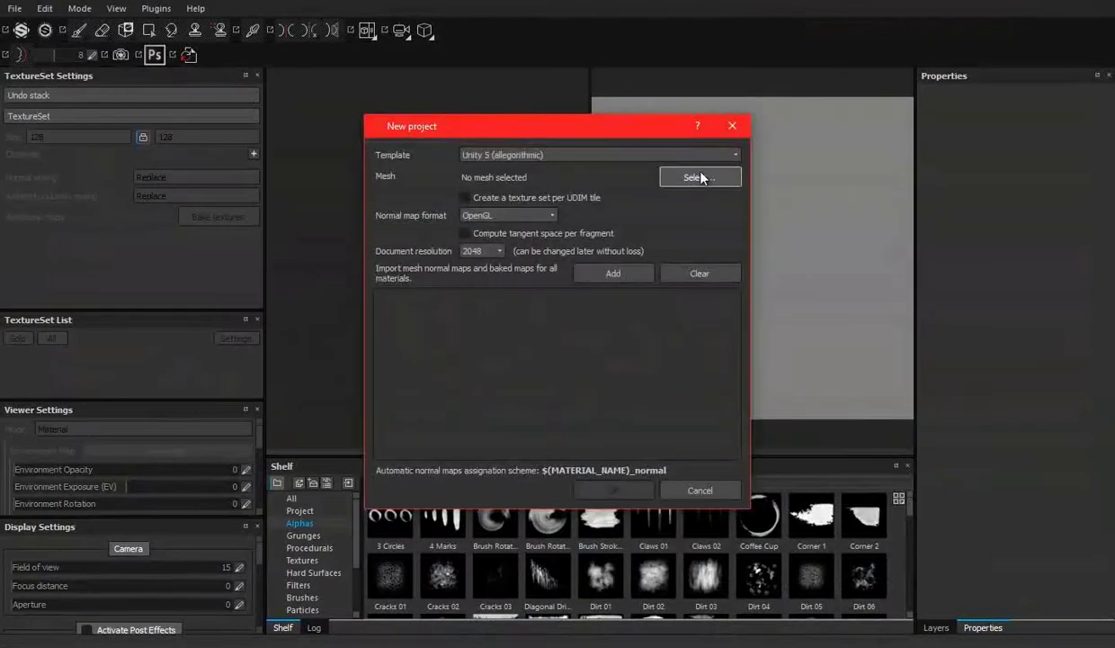
# Create a Substance Painter project from the Floors Low mesh with the Unity 5 (allegorithmic) template at 2048 resolution.
pyautogui.click(700, 176)
pyautogui.click(562, 177)
pyautogui.doubleClick(538, 281)
pyautogui.click(538, 282)
pyautogui.click(791, 484)
pyautogui.click(493, 456)
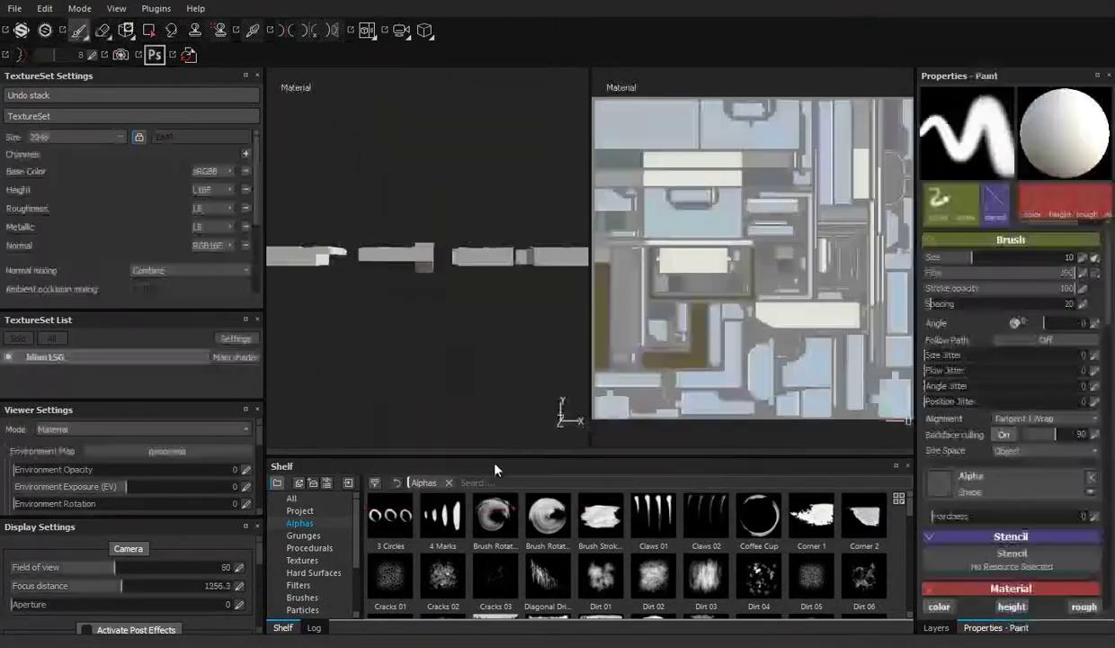
pyautogui.keyDown('alt'); pyautogui.moveTo(558, 324); pyautogui.dragTo(639, 317); pyautogui.keyUp('alt')
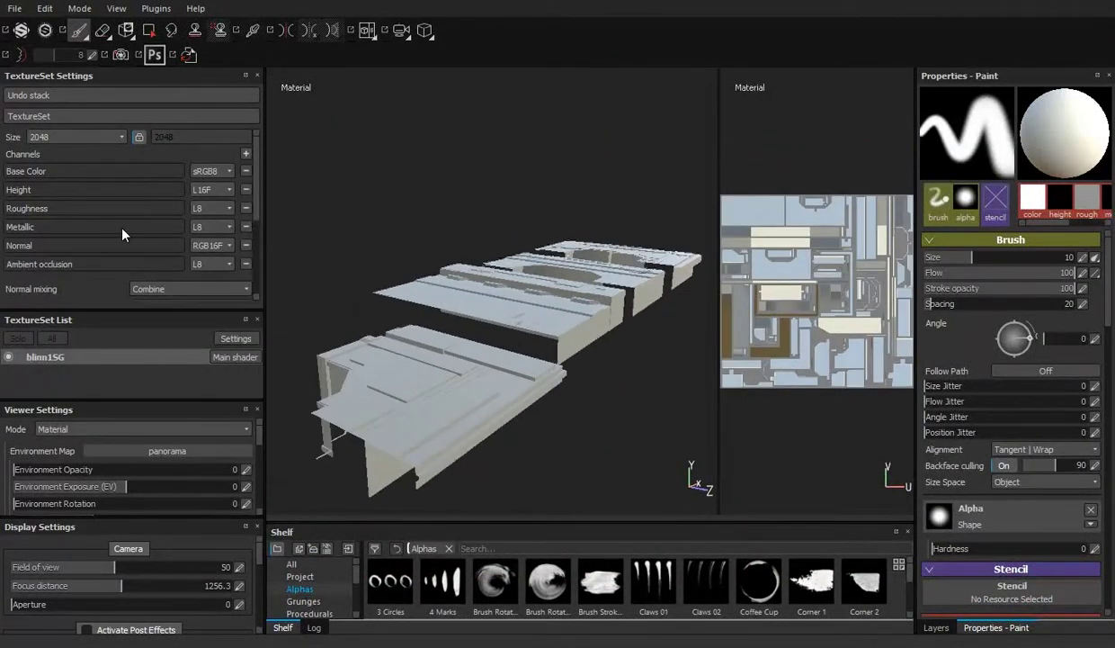
# Load the high-poly floors mesh for baking and set both max distances to 0.007 with Subsampling 4x4 antialiasing.
pyautogui.scroll(-2, 135, 252)
pyautogui.click(209, 234)
pyautogui.click(765, 189)
pyautogui.doubleClick(487, 189)
pyautogui.click(766, 304)
pyautogui.press('Return')
pyautogui.click(697, 402)
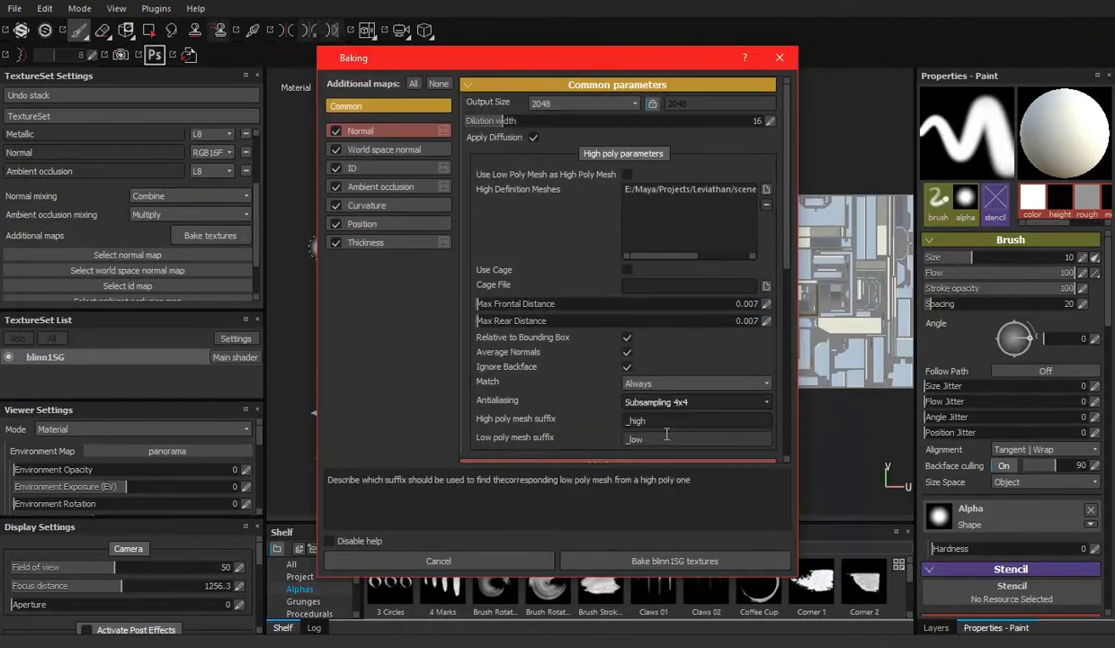
# Set the ambient occlusion secondary rays to 256, adjust the thickness secondary rays, and bake the blinn1SG textures.
pyautogui.click(645, 419)
pyautogui.click(369, 168)
pyautogui.click(381, 187)
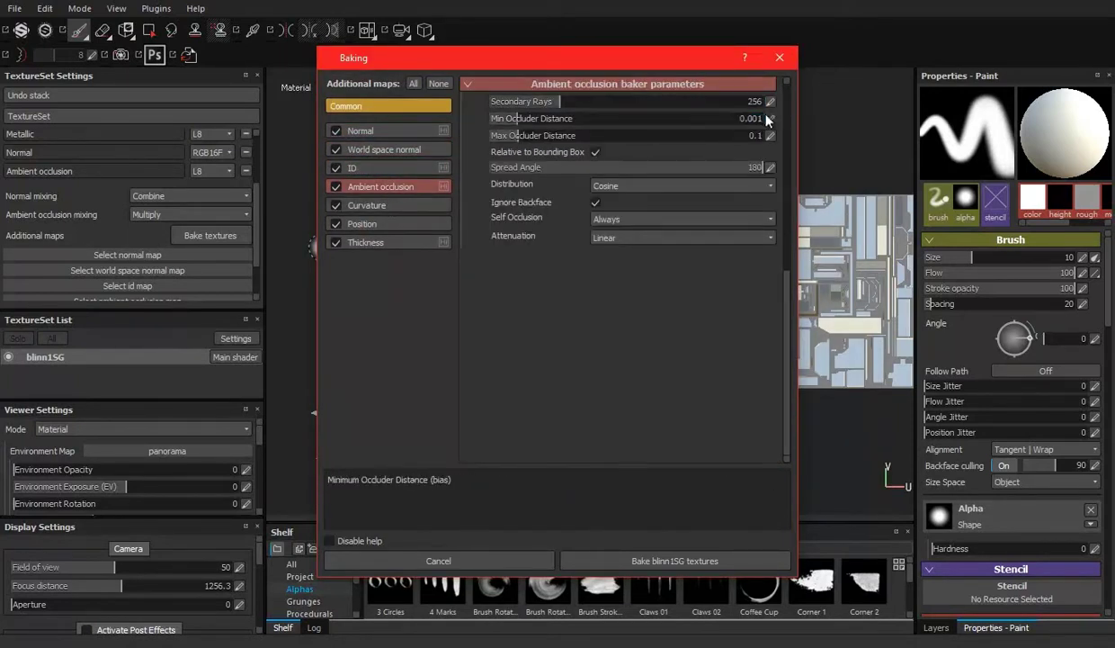
pyautogui.click(362, 224)
pyautogui.click(365, 242)
pyautogui.click(770, 101)
pyautogui.click(639, 561)
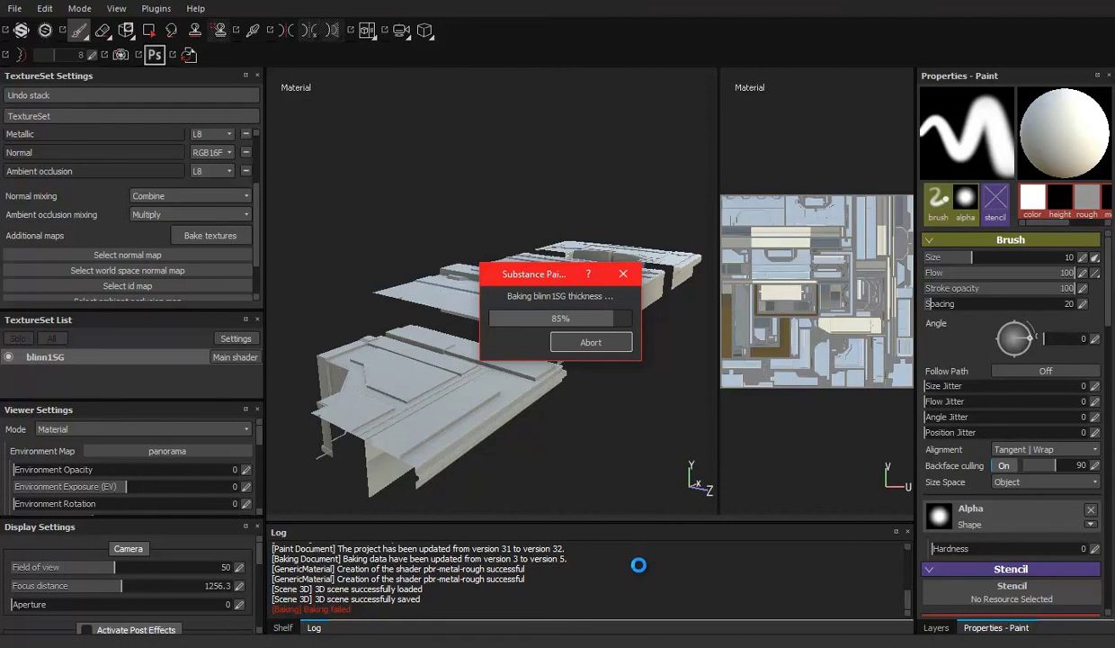
# Save the project as Floors Paint in the Floors folder and show the shelf again.
pyautogui.moveTo(702, 207)
pyautogui.keyDown('alt'); pyautogui.mouseDown()
pyautogui.moveTo(672, 337)
pyautogui.moveTo(535, 336)
pyautogui.moveTo(451, 256)
pyautogui.moveTo(513, 209)
pyautogui.moveTo(593, 269)
pyautogui.moveTo(515, 247)
pyautogui.moveTo(690, 416)
pyautogui.moveTo(617, 398)
pyautogui.moveTo(597, 373)
pyautogui.mouseUp(); pyautogui.keyUp('alt')
pyautogui.hotkey('ctrl', 's')
pyautogui.click(59, 157)
pyautogui.click(169, 291)
pyautogui.write('Floors Paint')
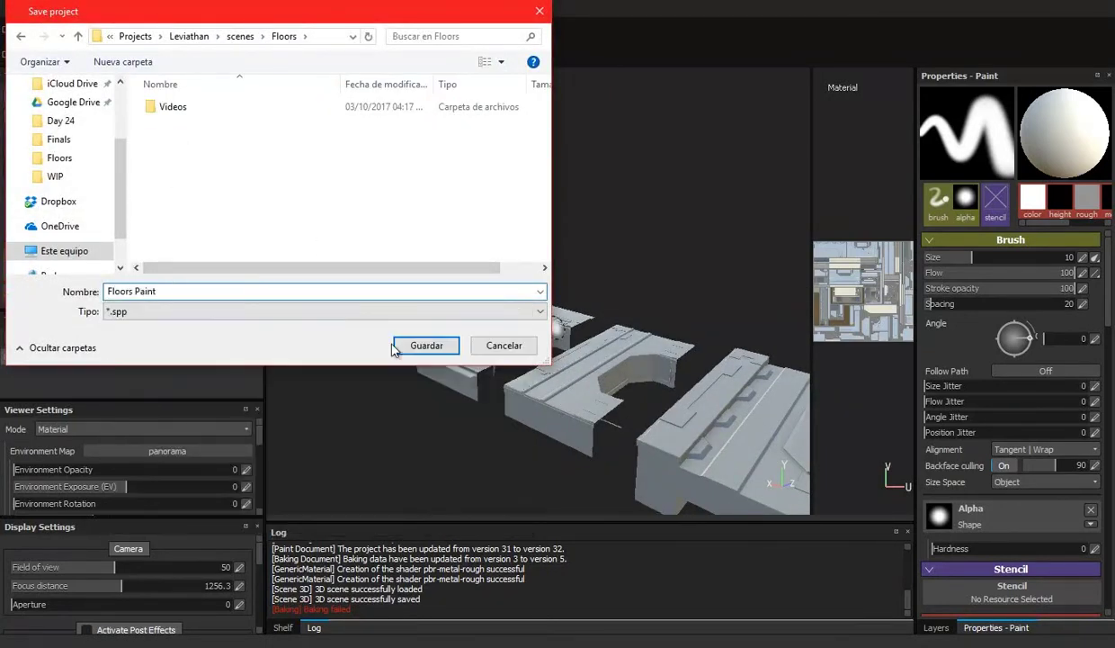
pyautogui.click(426, 346)
pyautogui.keyDown('alt'); pyautogui.moveTo(504, 355); pyautogui.dragTo(629, 386); pyautogui.keyUp('alt')
pyautogui.click(283, 627)
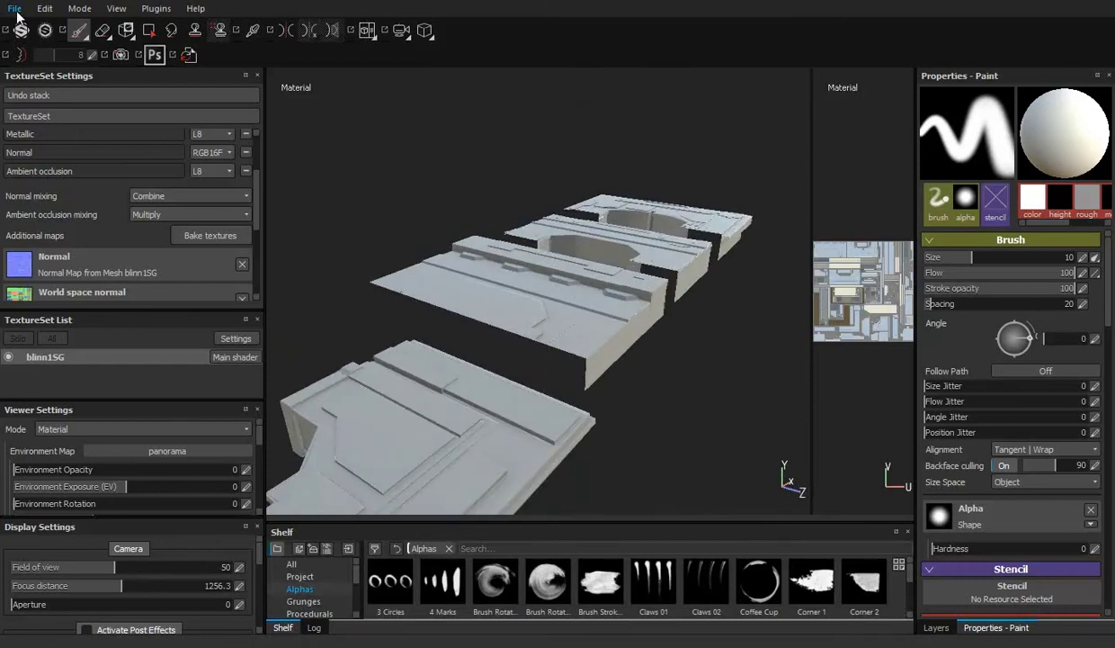
# Start the texture export and choose a new Textures folder inside Floors as its destination.
pyautogui.click(15, 8)
pyautogui.click(54, 183)
pyautogui.click(504, 120)
pyautogui.click(261, 274)
pyautogui.click(324, 141)
pyautogui.write('Textures')
pyautogui.press('Return')
pyautogui.click(606, 424)
# Set the export format to targa and export the blinn1SG texture set.
pyautogui.click(824, 119)
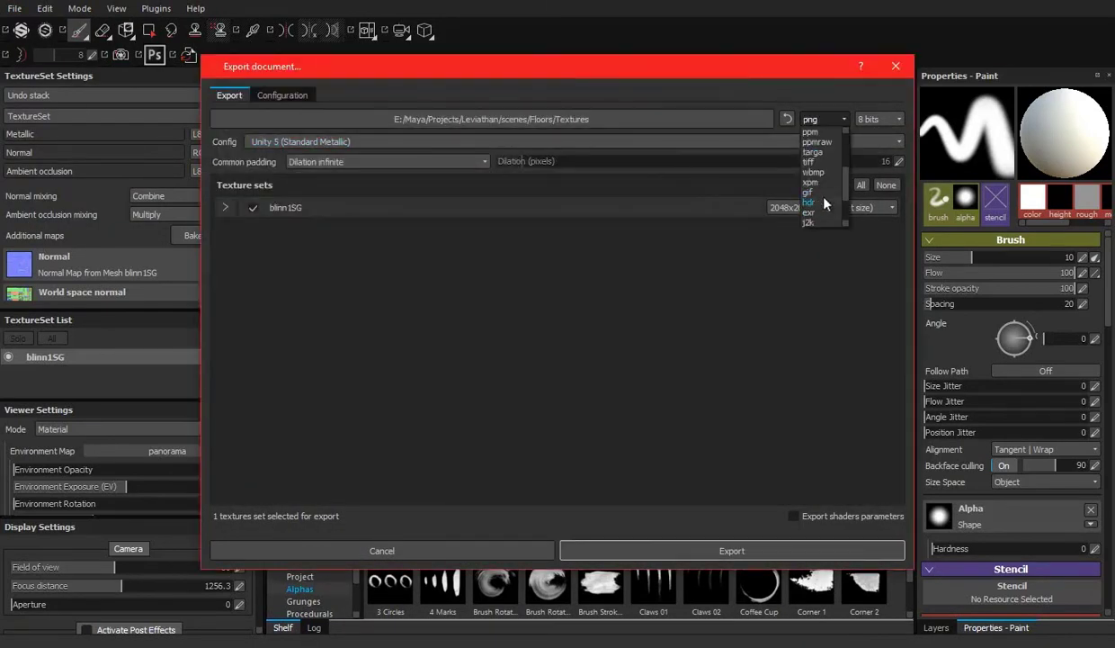
pyautogui.click(826, 193)
pyautogui.click(715, 547)
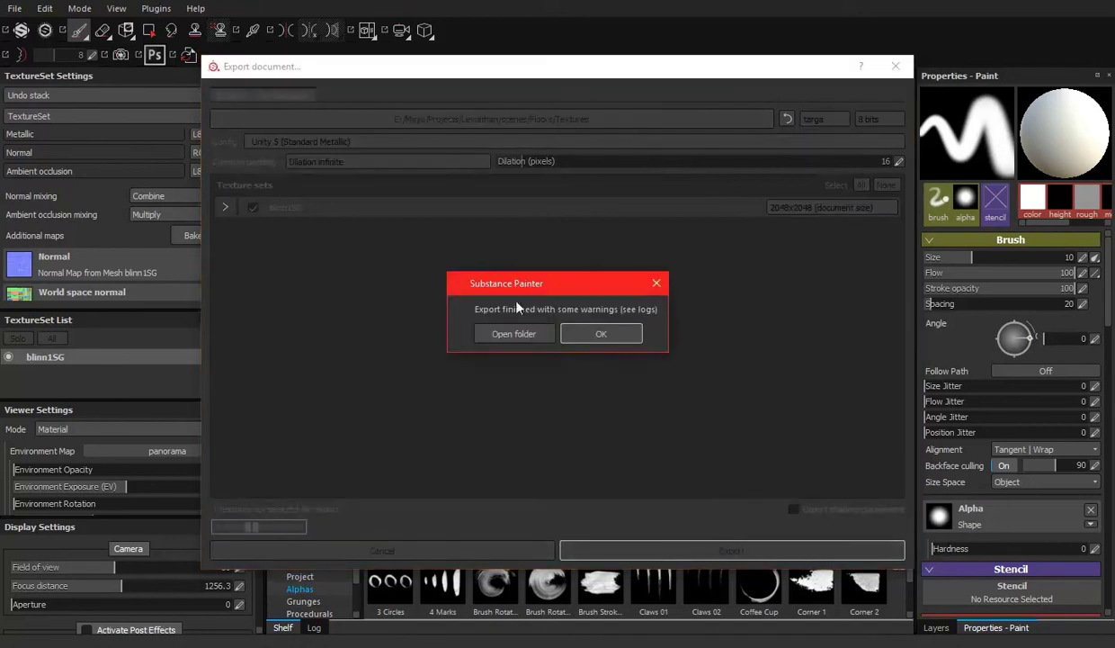
# Show the exported files' folder and open the Floors Low_blinn1SG_Normal targa file in Photoshop.
pyautogui.click(510, 332)
pyautogui.click(299, 153)
pyautogui.doubleClick(224, 131)
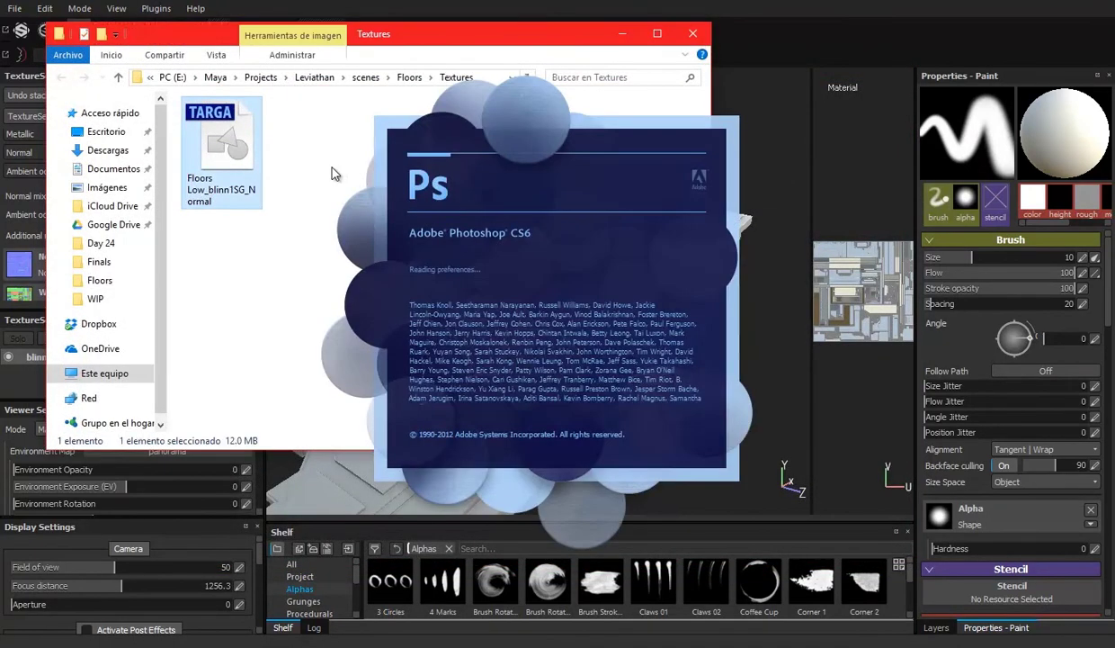